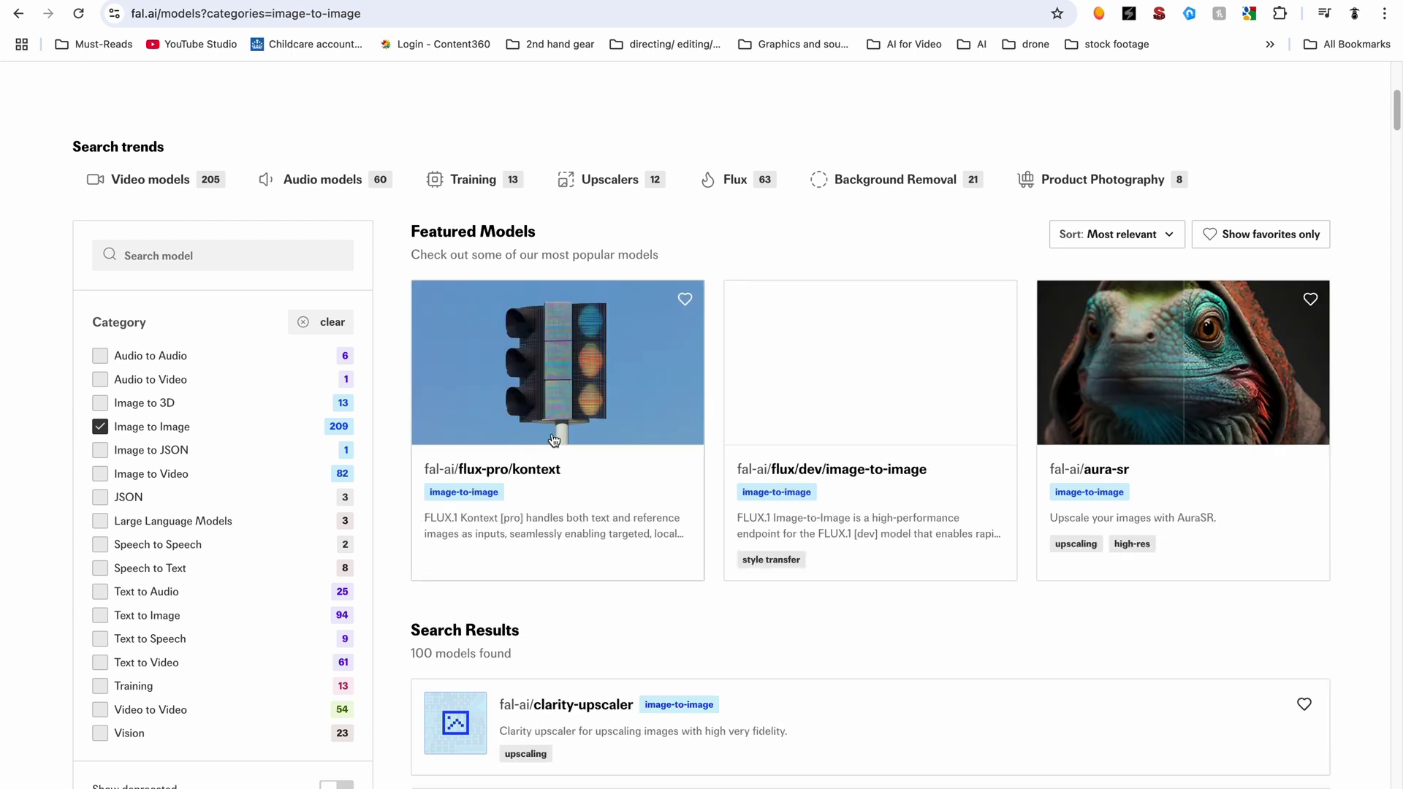
Step: Open flux-pro/kontext and load Office (Female)-1750691154000.jpeg with the prompt "place her in a plan background, sitting behind a chair with a light on one side. Natural lighting"
{"action": "left_click", "coordinate": [555, 369]}
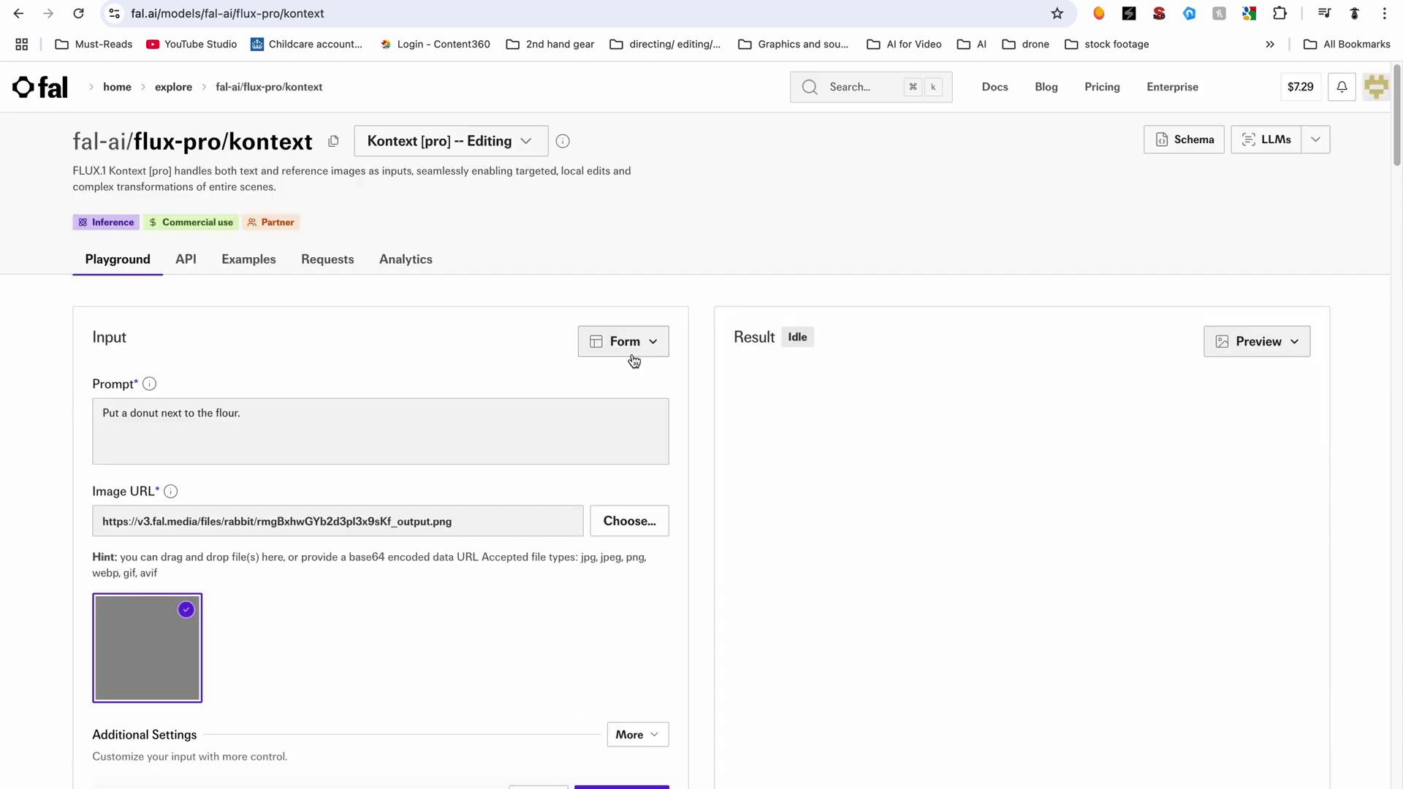
{"action": "left_click", "coordinate": [620, 520]}
{"action": "left_click", "coordinate": [308, 552]}
{"action": "key", "text": "space"}
{"action": "key", "text": "space"}
{"action": "key", "text": "Return"}
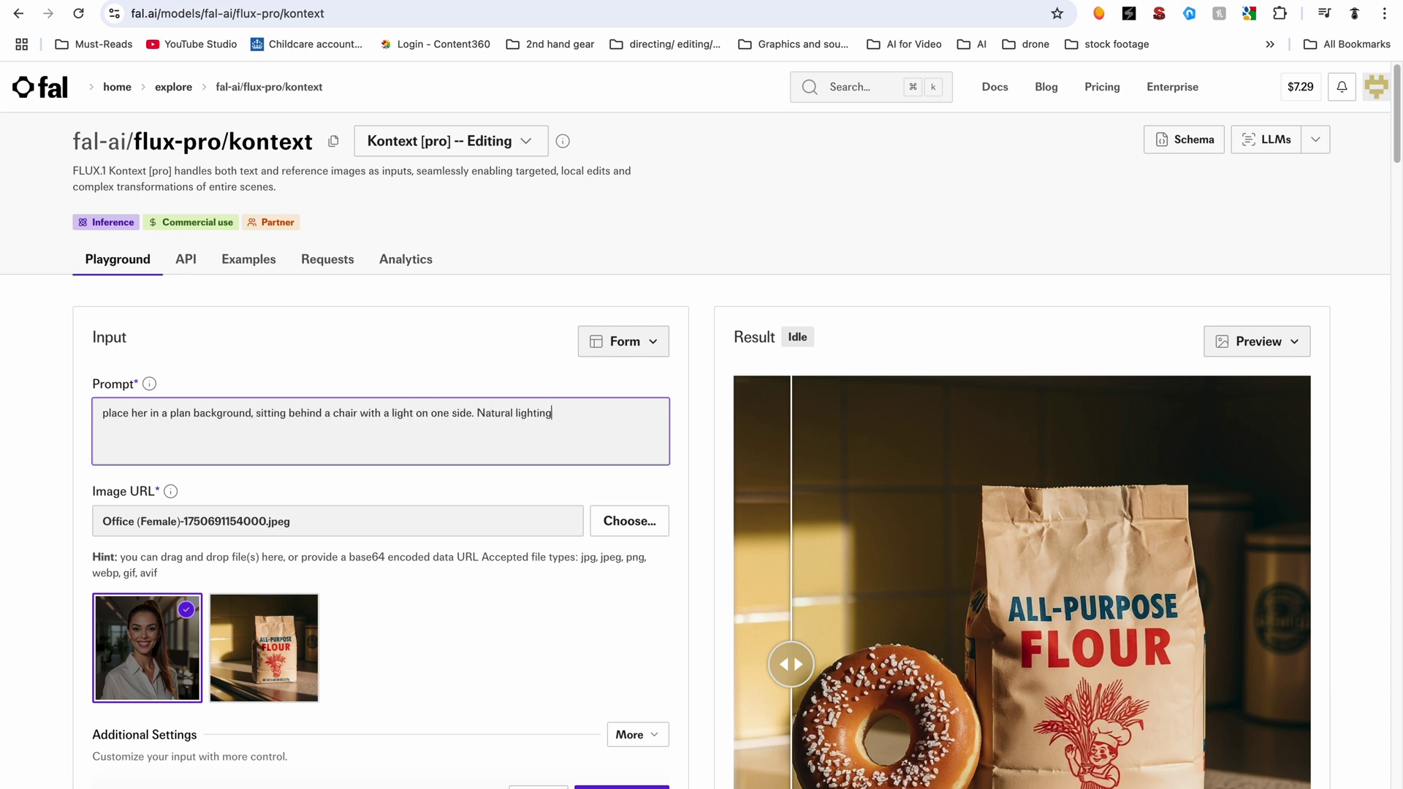
Step: Set the number of images to 2 and the aspect ratio to 16:9, and run the generation
{"action": "scroll", "coordinate": [551, 617], "scroll_direction": "down", "scroll_amount": 2}
{"action": "left_click", "coordinate": [629, 583]}
{"action": "scroll", "coordinate": [549, 476], "scroll_direction": "down", "scroll_amount": 5}
{"action": "left_click_drag", "start_coordinate": [117, 459], "coordinate": [182, 457]}
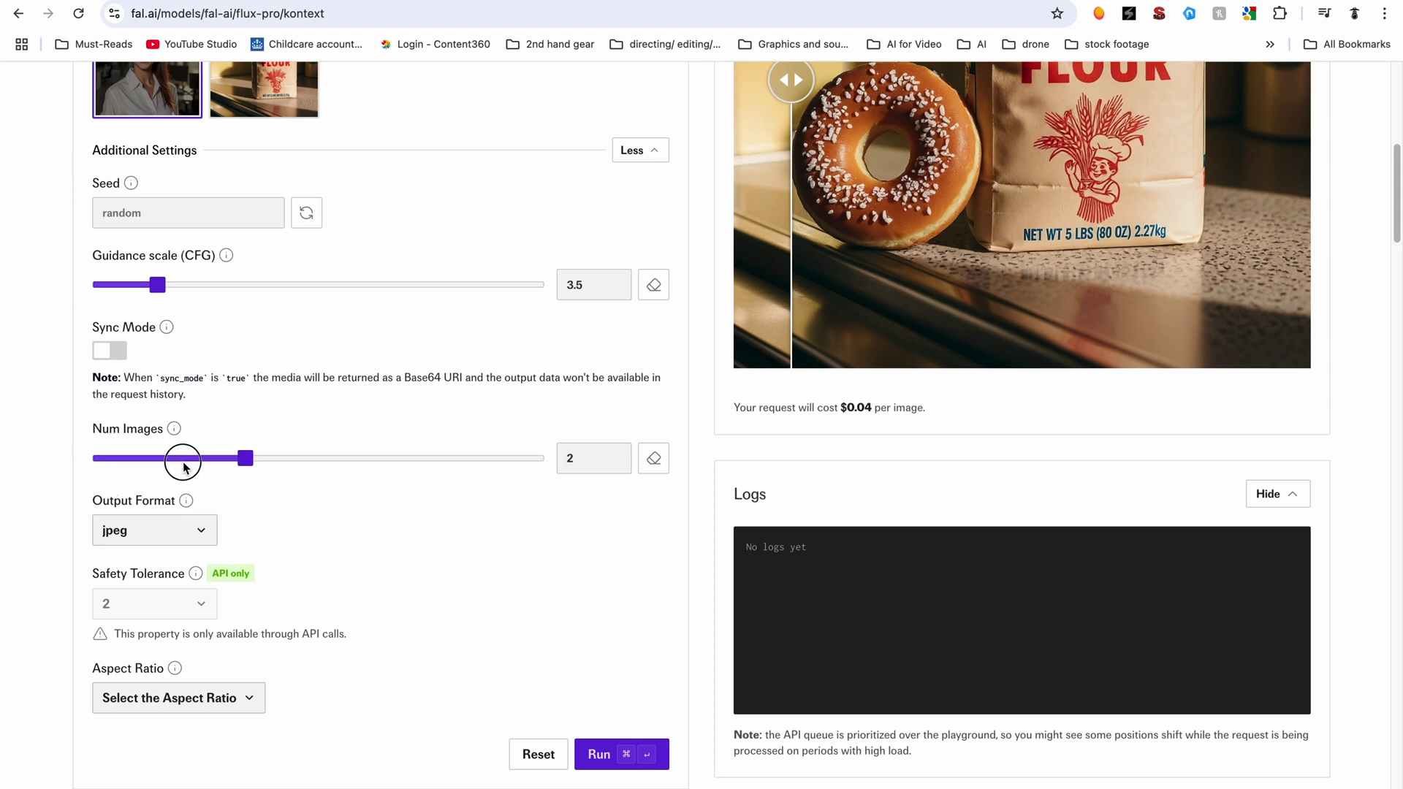
{"action": "left_click", "coordinate": [196, 700]}
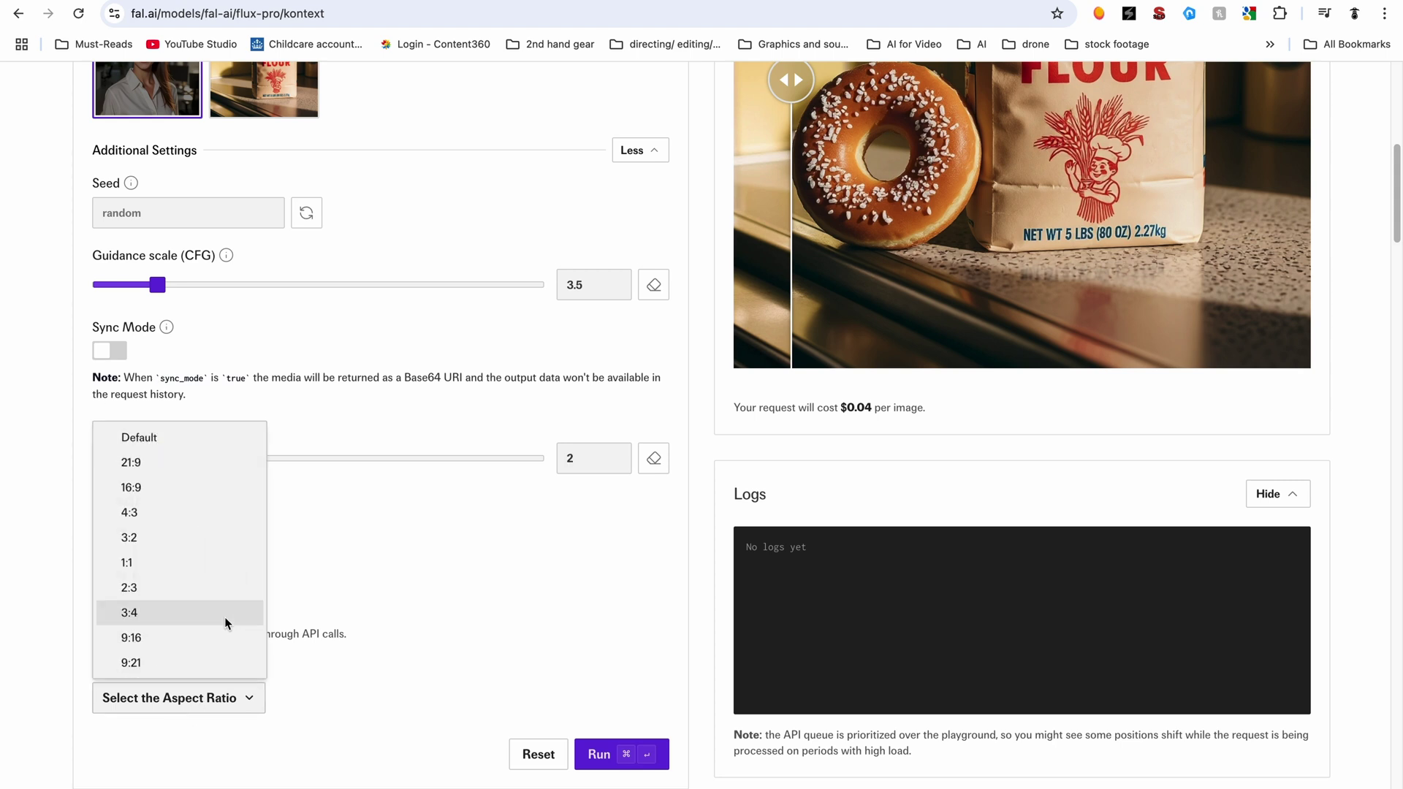
{"action": "left_click", "coordinate": [159, 494]}
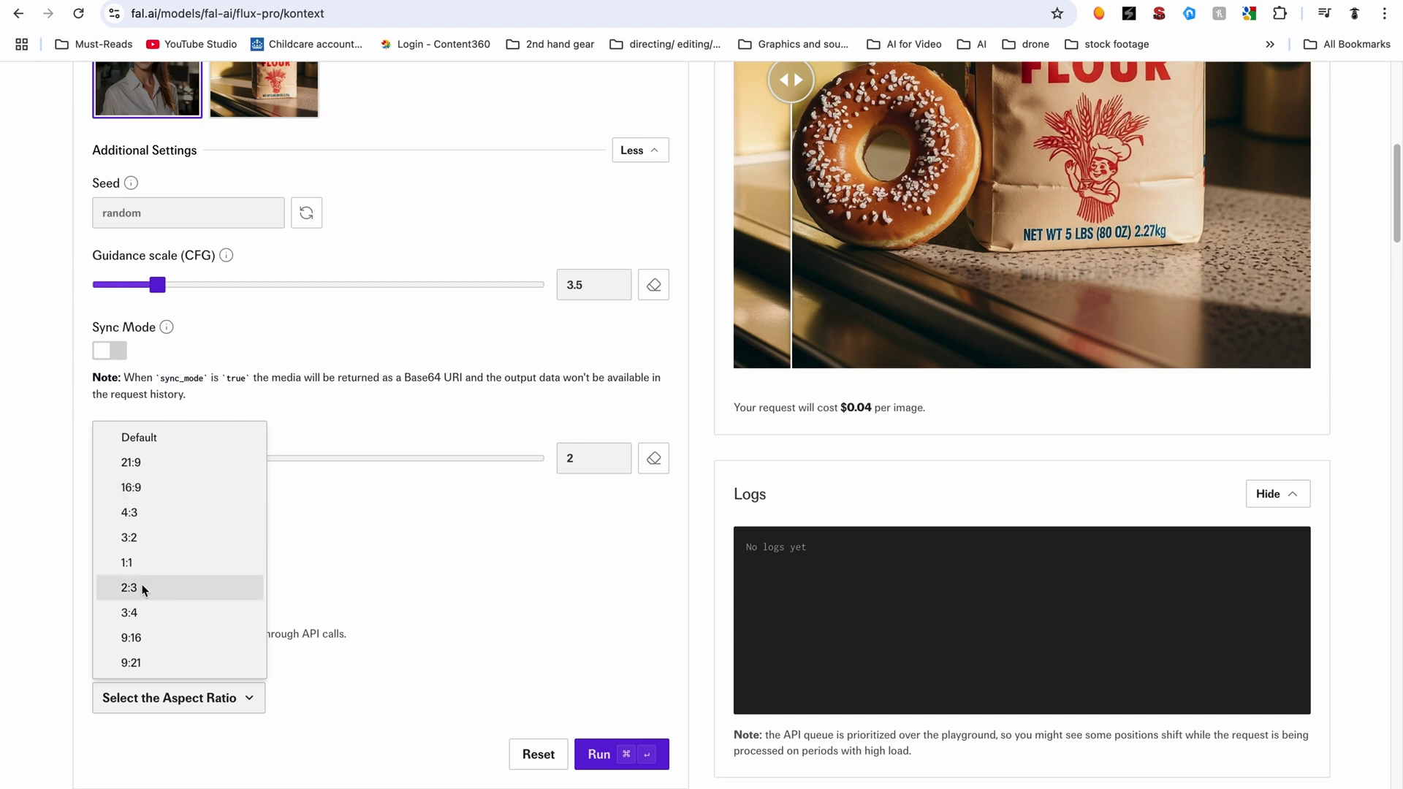
{"action": "left_click", "coordinate": [598, 754]}
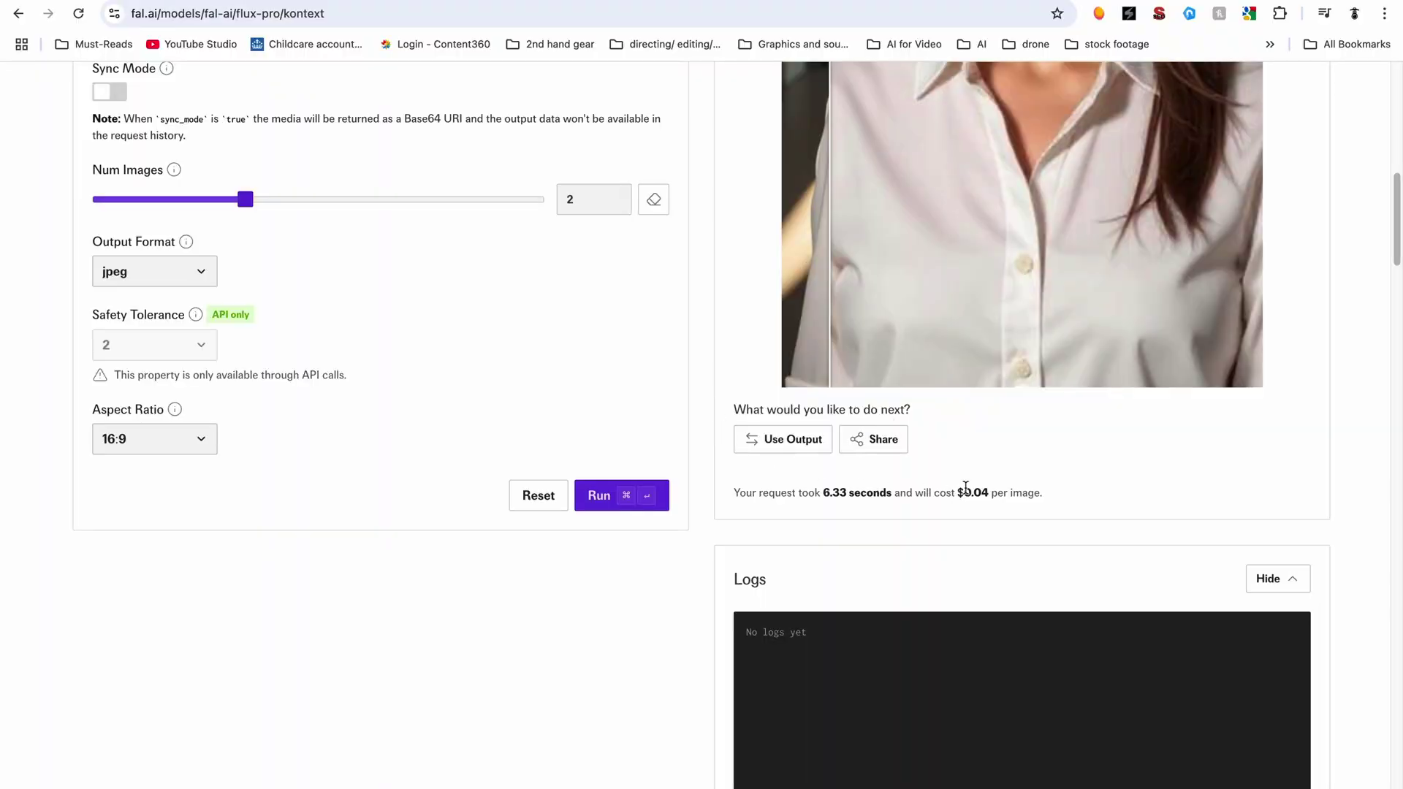
{"action": "scroll", "coordinate": [990, 495], "scroll_direction": "up", "scroll_amount": 12}
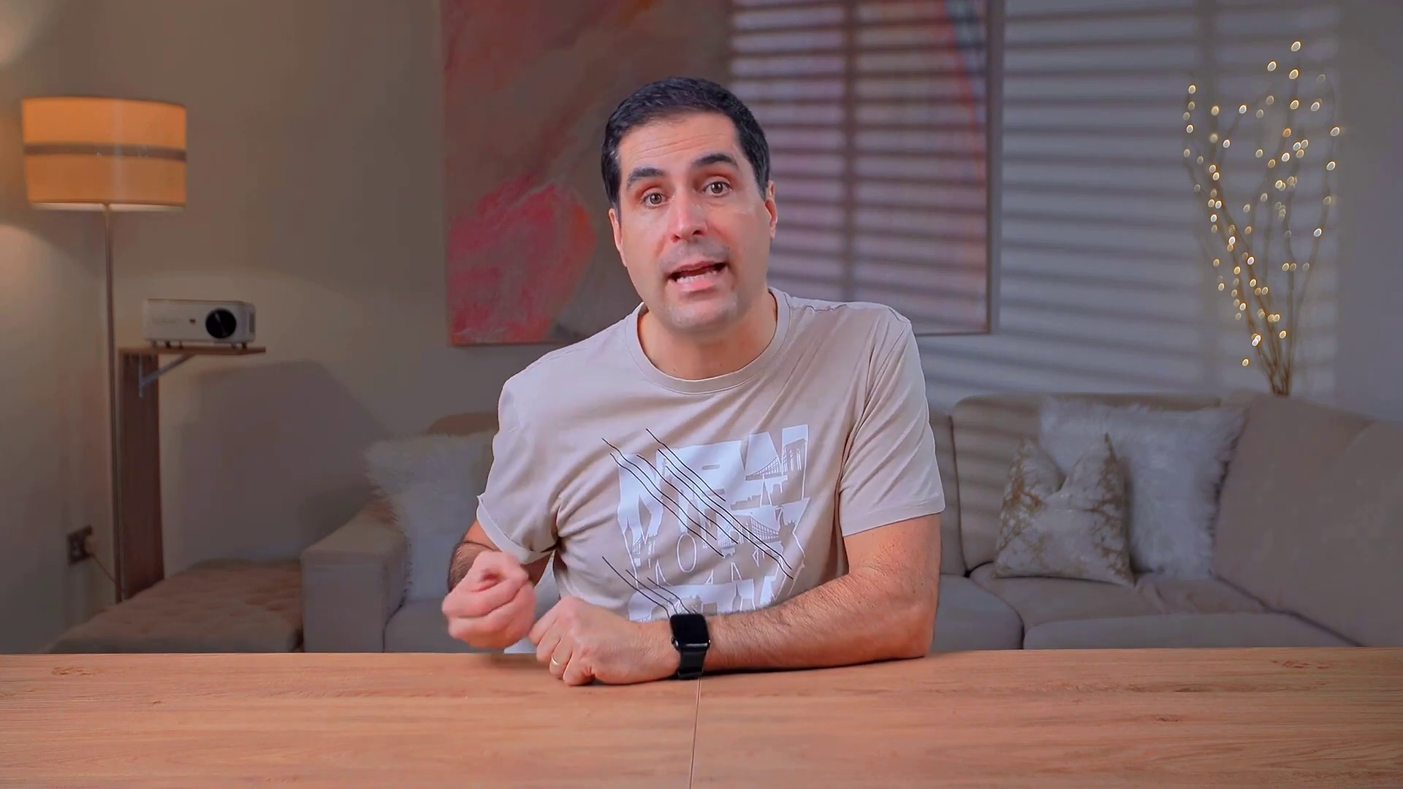
Step: Switch to Finder and preview the avatar JPEG modified on 23 Jun 2025 at 16:49
{"action": "key", "text": "super+Tab"}
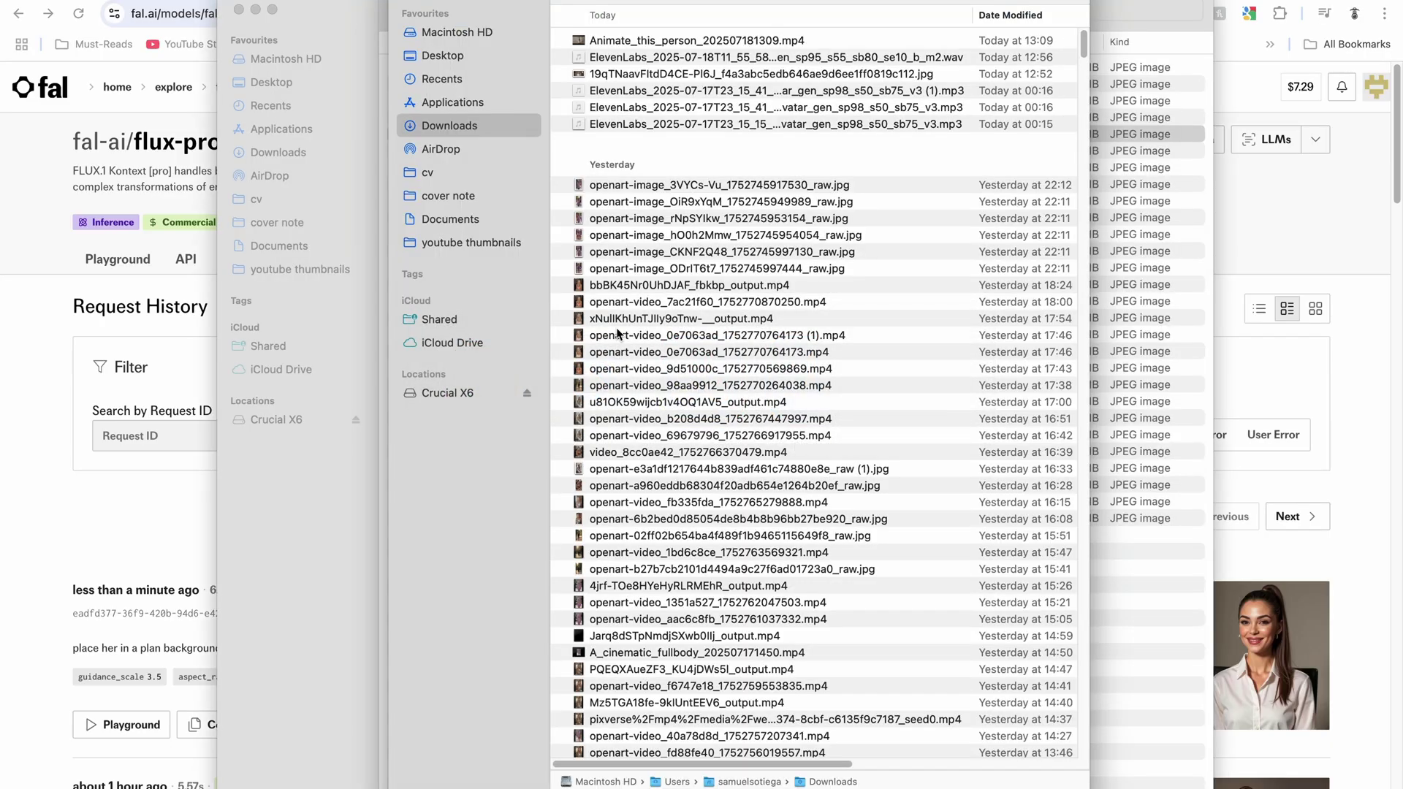
{"action": "left_click_drag", "start_coordinate": [738, 12], "coordinate": [500, 6]}
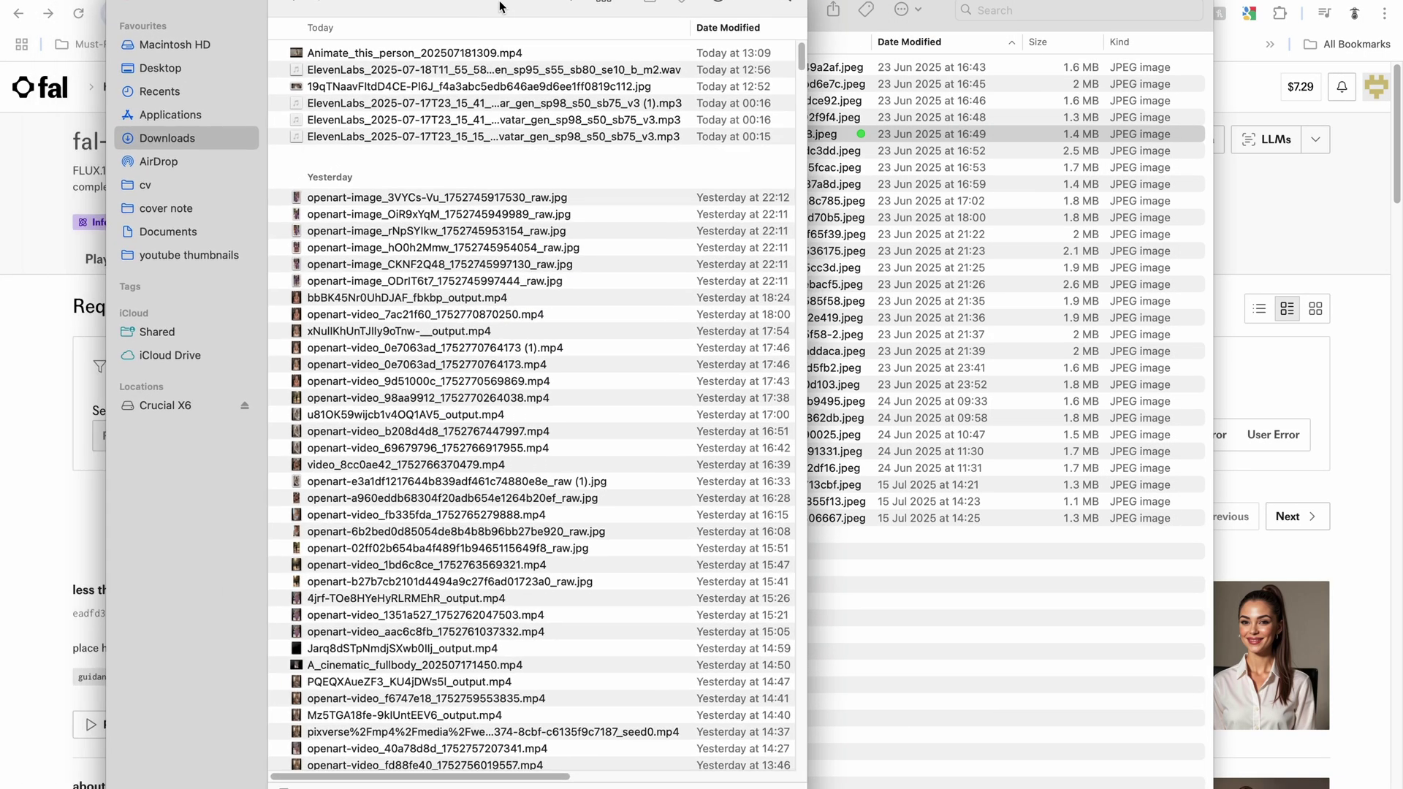
{"action": "left_click", "coordinate": [818, 136]}
{"action": "key", "text": "space"}
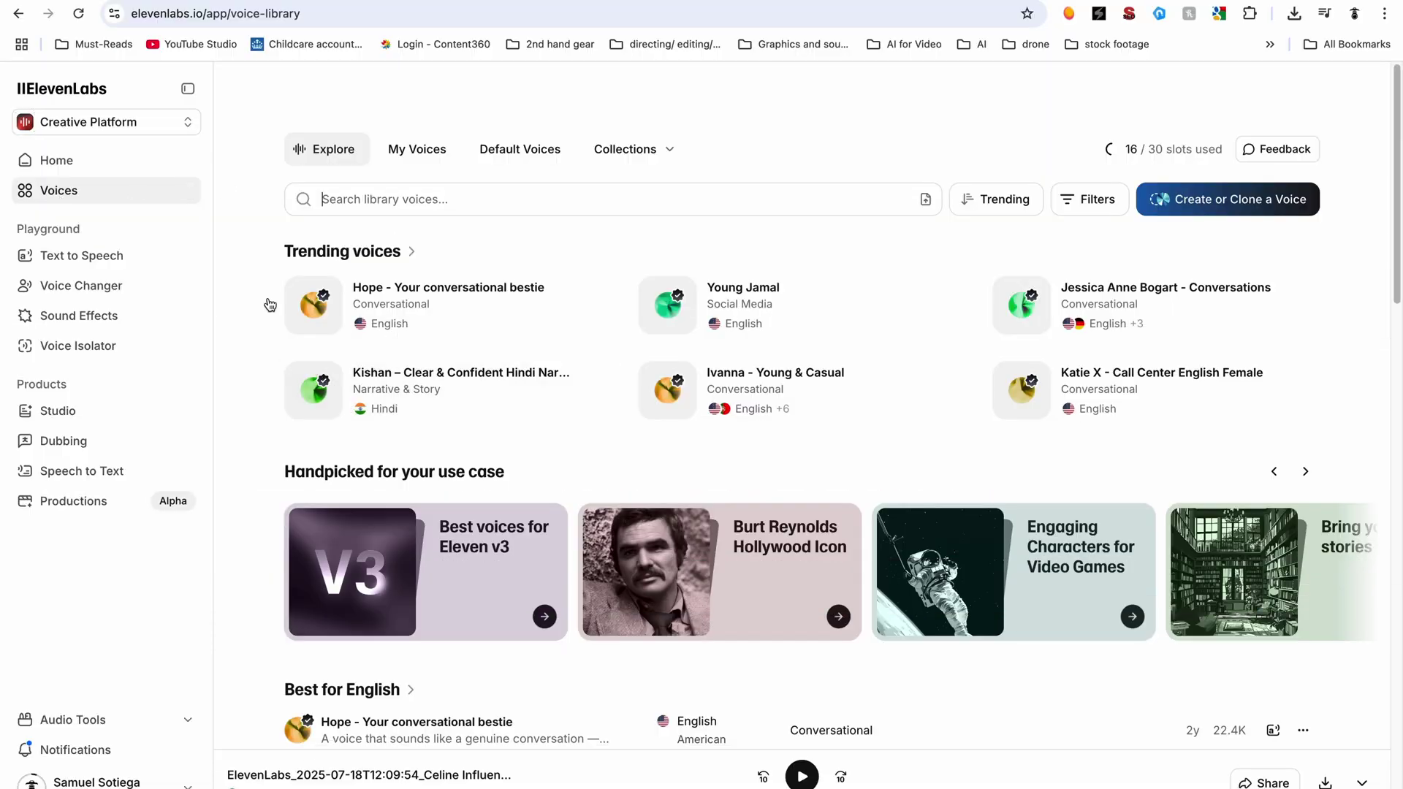
Step: In ElevenLabs, examine the Voice Design form for adding a new voice, close it and return to the home page
{"action": "left_click", "coordinate": [187, 191]}
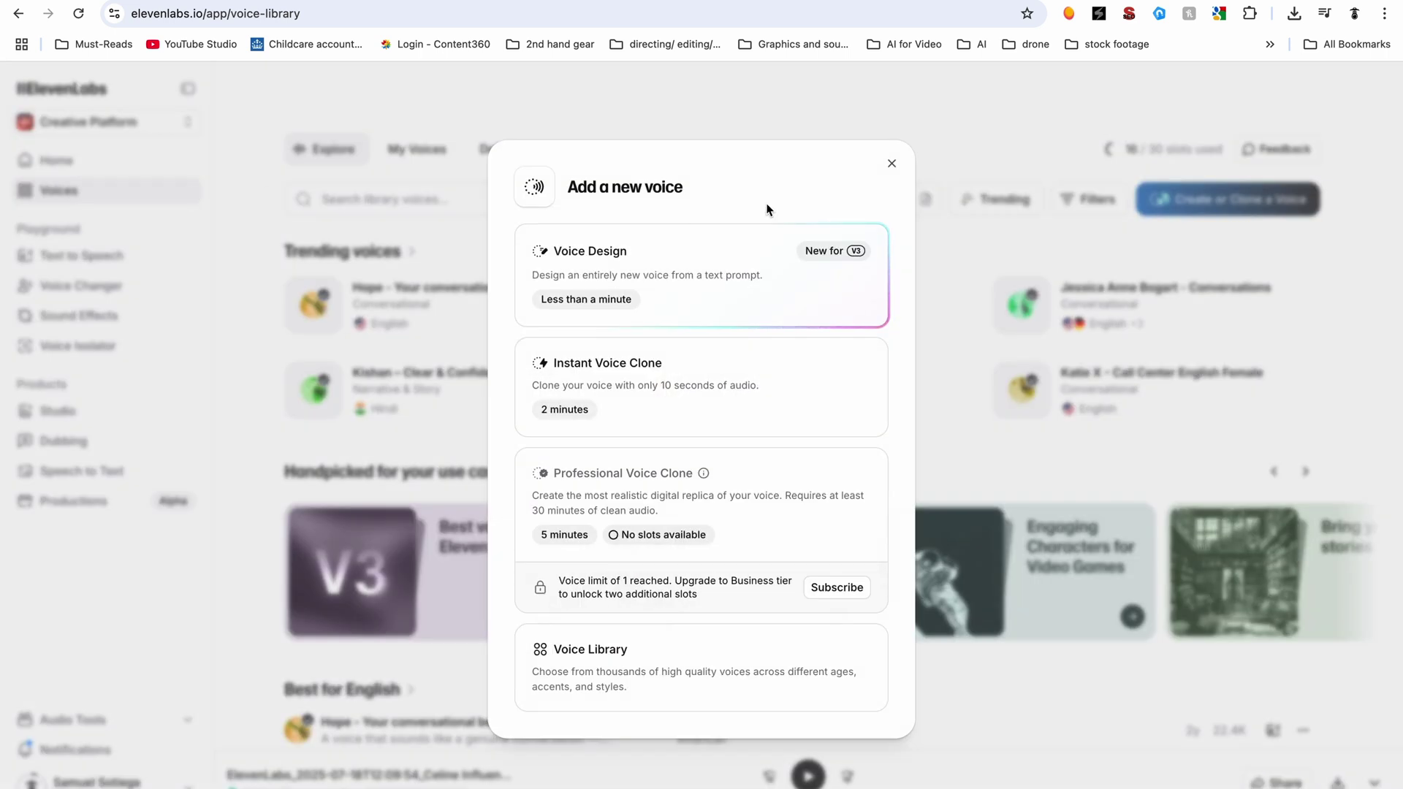
{"action": "left_click", "coordinate": [660, 269]}
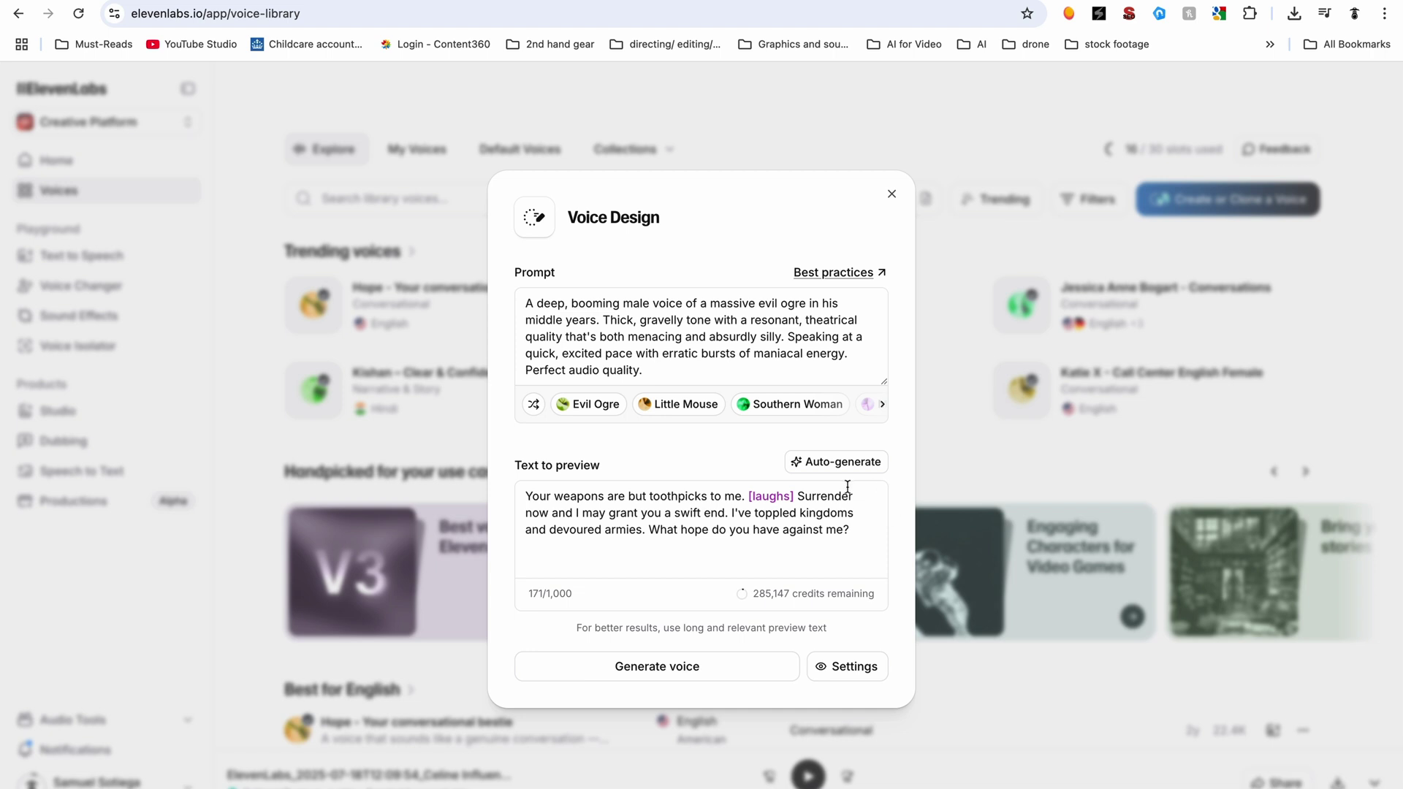
{"action": "left_click", "coordinate": [893, 196]}
{"action": "key", "text": "super+bracketleft"}
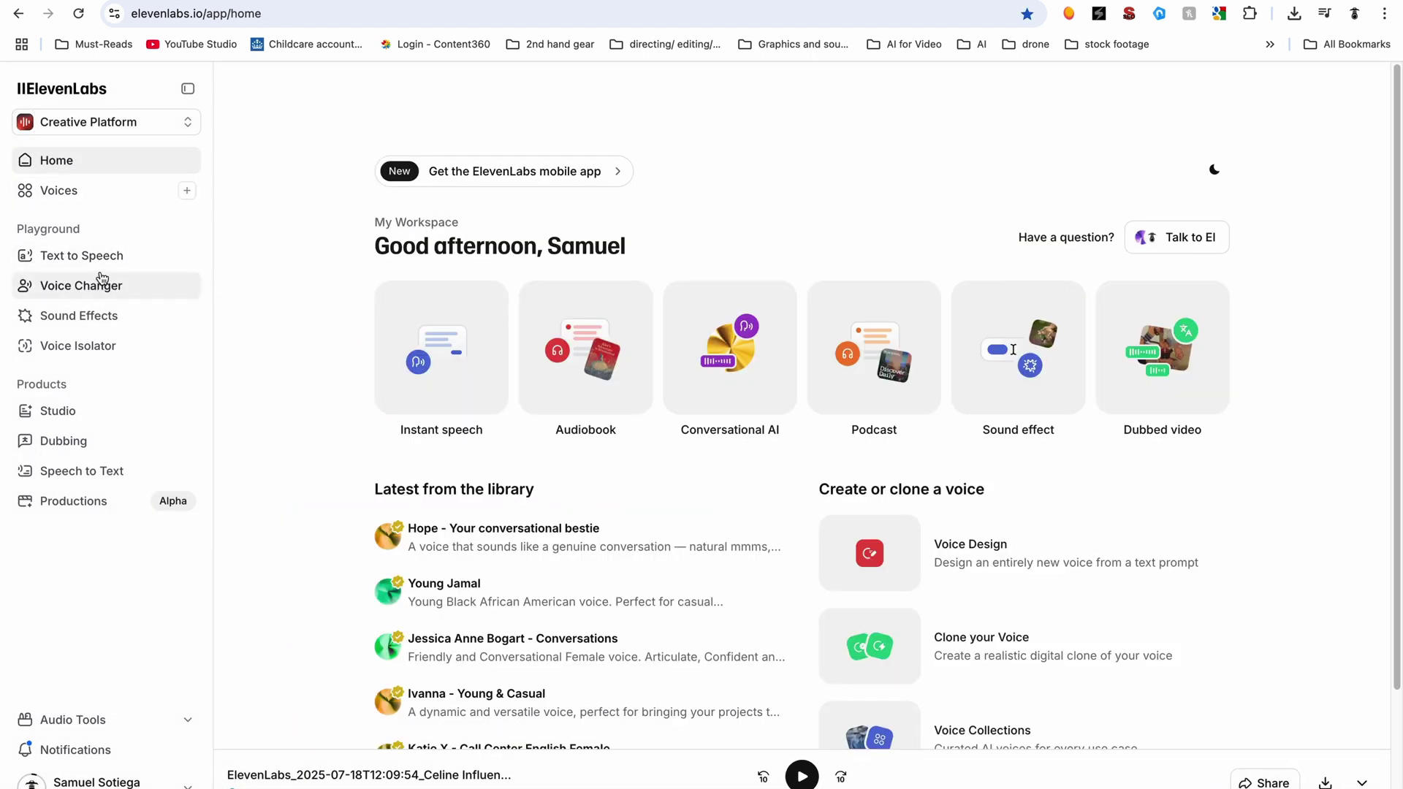
Step: Open Text to Speech and enter the assistant's introduction about animating an avatar on 4 different platforms, ending with "So, which one do you like best?"
{"action": "left_click", "coordinate": [82, 257]}
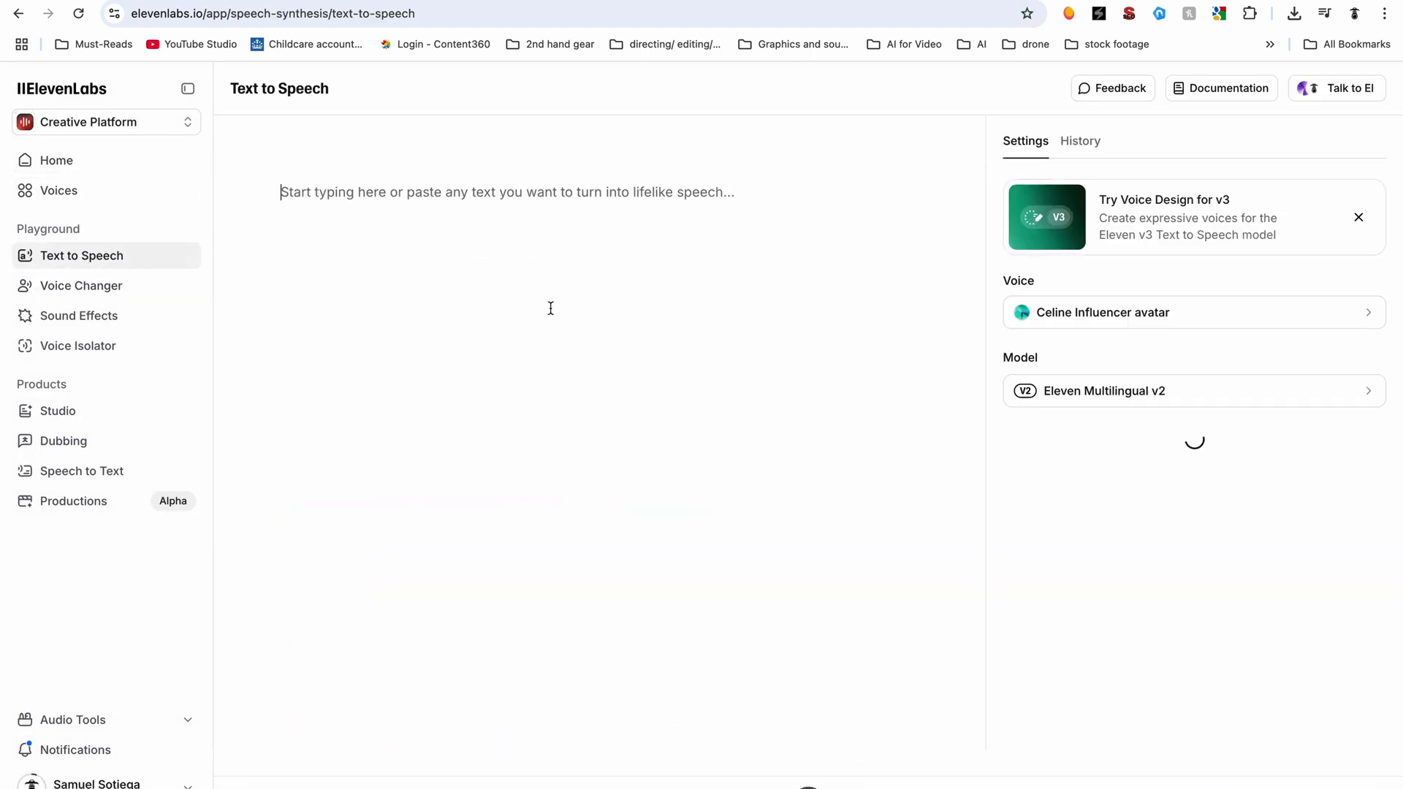
{"action": "left_click", "coordinate": [350, 207]}
{"action": "type", "text": "Hi, this is Celine, Sam’s Ai assistant, and you are watching the difference between creating and animating an avatar using 4 different platforms, Heygen avatar 4, Hedra, Google Veo 3 using the new frames to video feature, and bytedance’s new ai model seedance, through dreamina.ai website. So, which one do you like best?"}
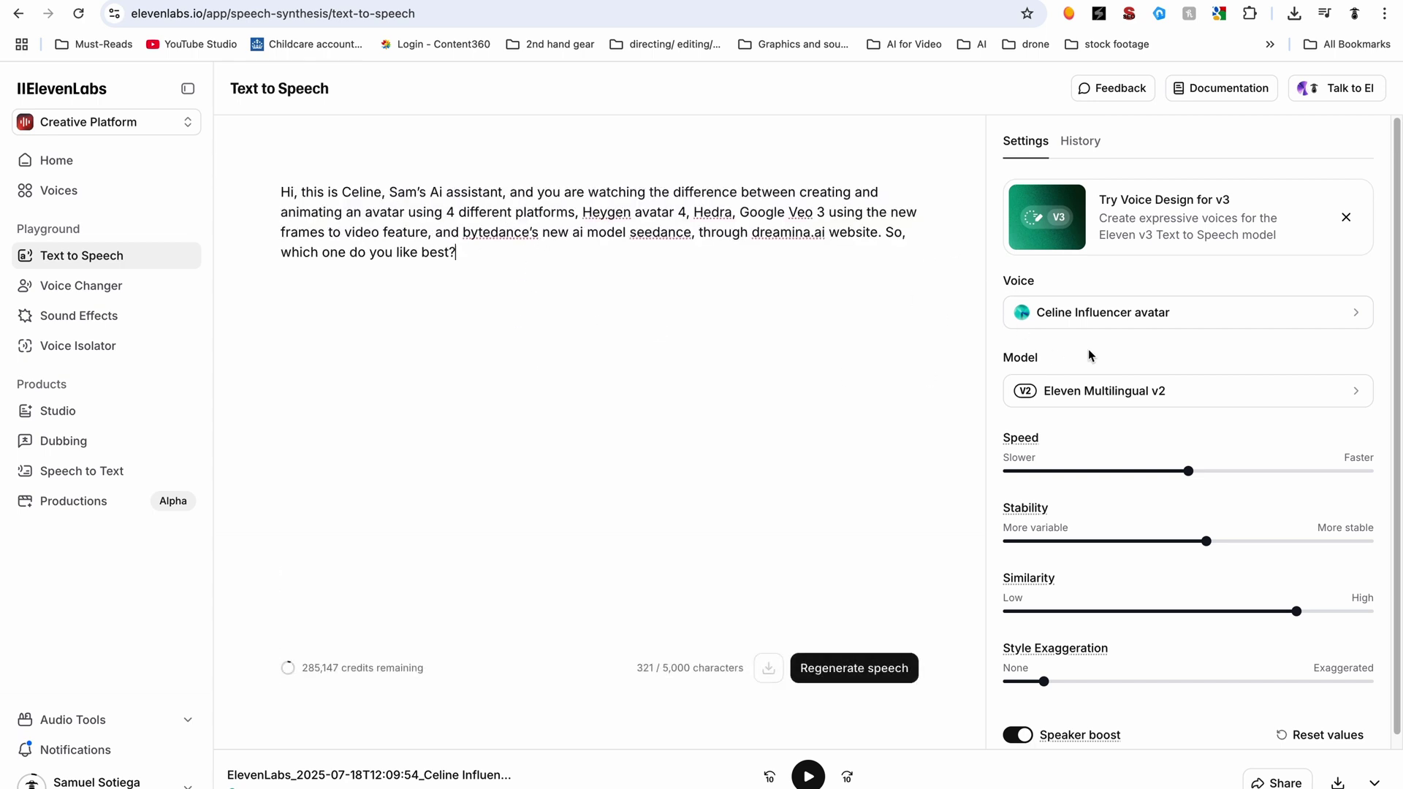
Step: Generate the speech with the Celine Influencer avatar voice and the Eleven v3 (alpha) model, and pause its playback
{"action": "left_click", "coordinate": [1096, 322]}
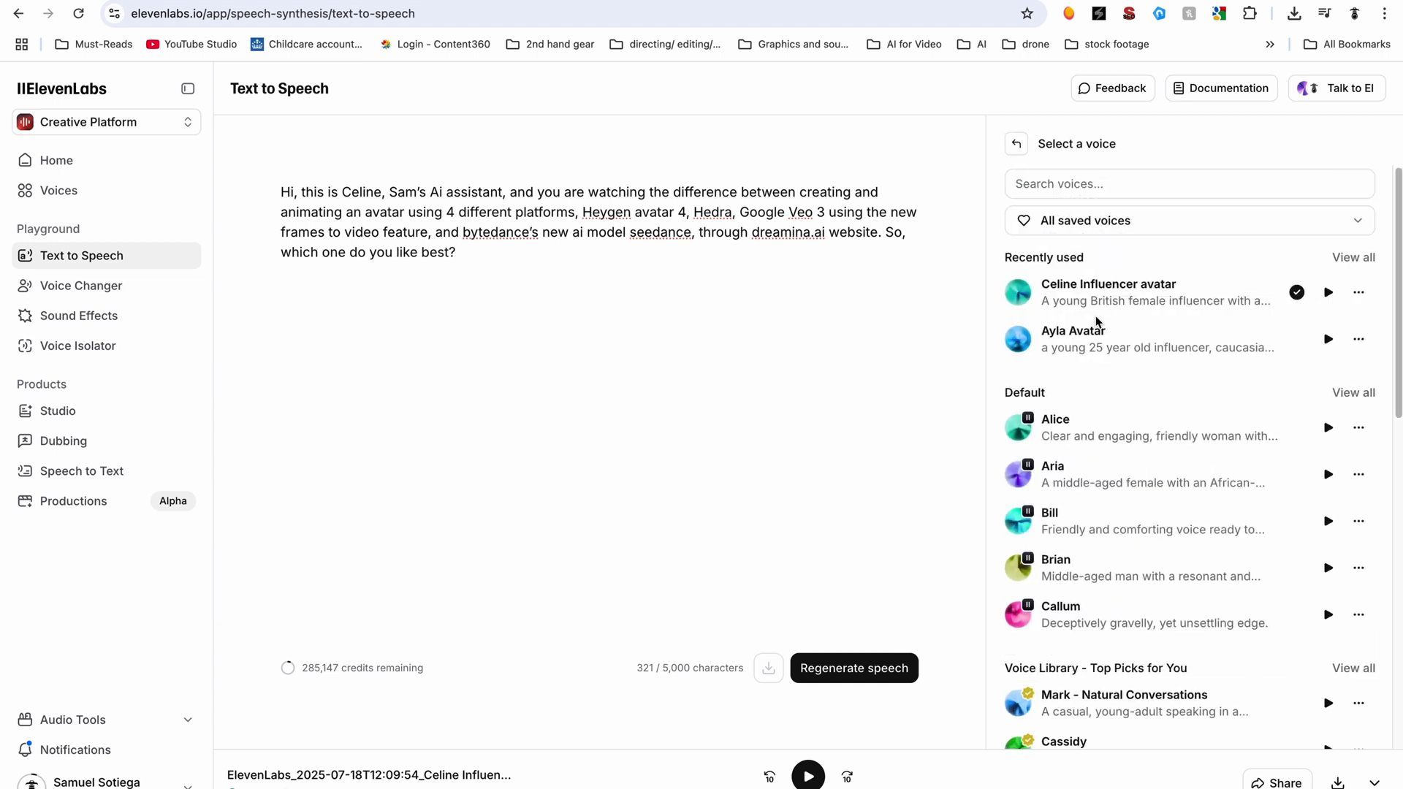
{"action": "scroll", "coordinate": [1199, 388], "scroll_direction": "down", "scroll_amount": 10}
{"action": "scroll", "coordinate": [1190, 487], "scroll_direction": "up", "scroll_amount": 10}
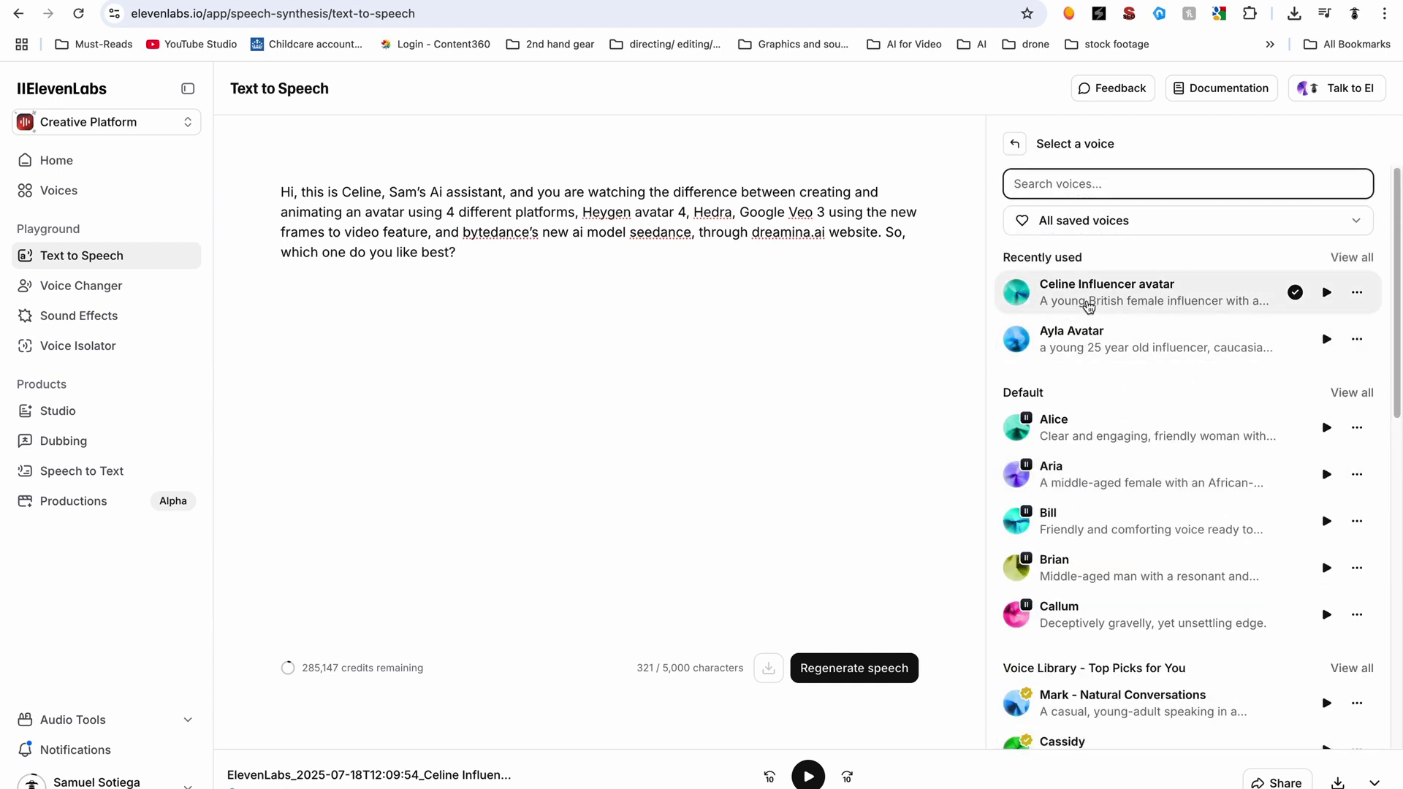
{"action": "left_click", "coordinate": [1172, 302]}
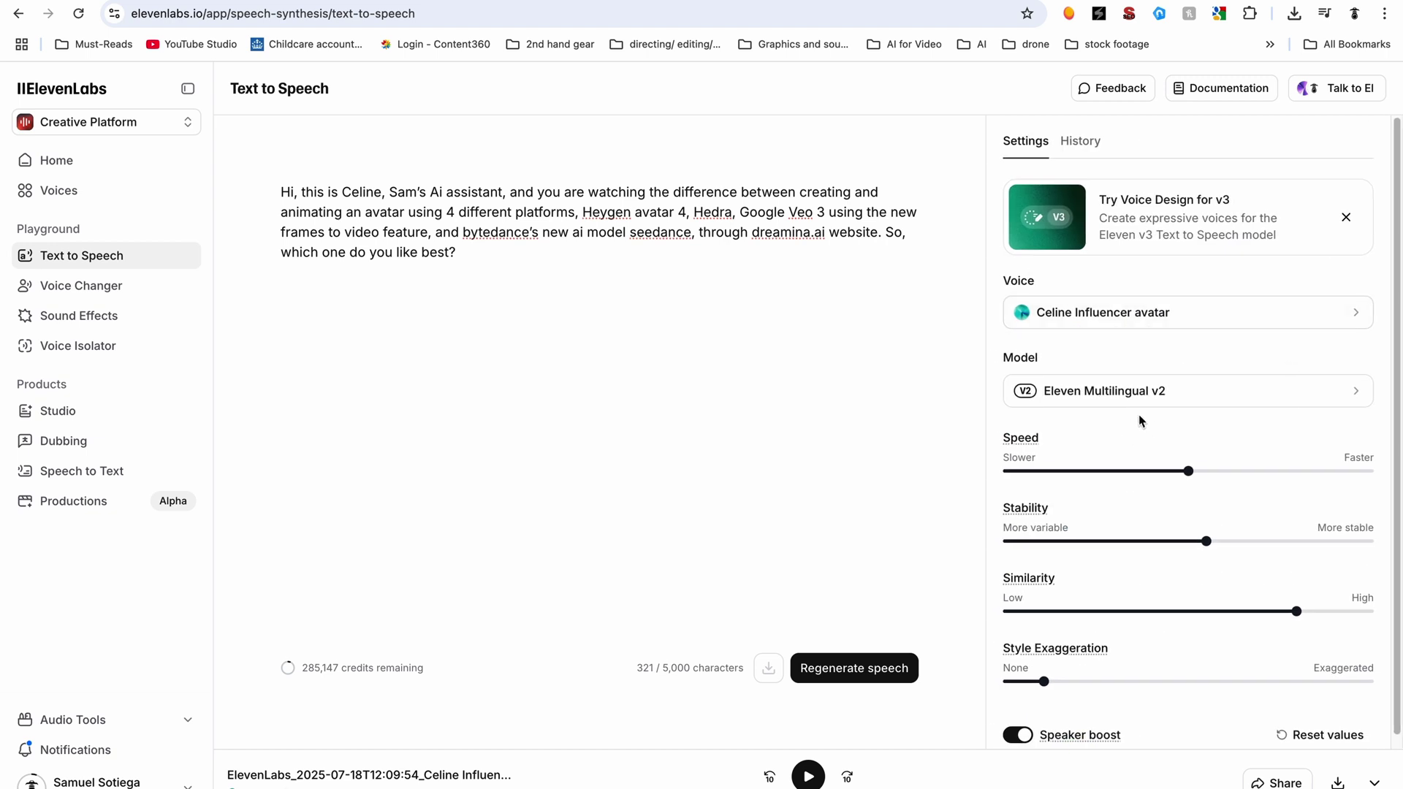
{"action": "left_click", "coordinate": [1121, 389]}
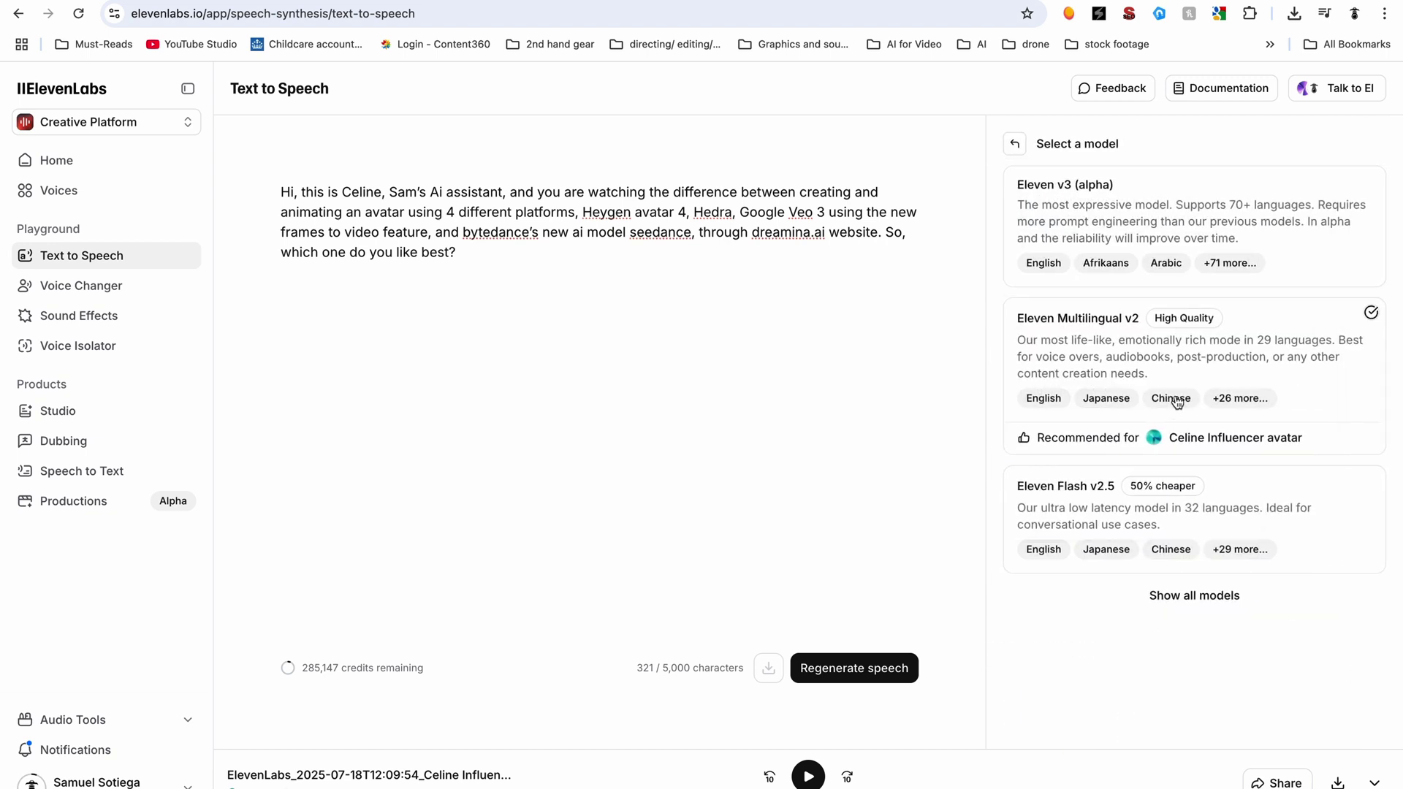
{"action": "left_click", "coordinate": [1087, 231]}
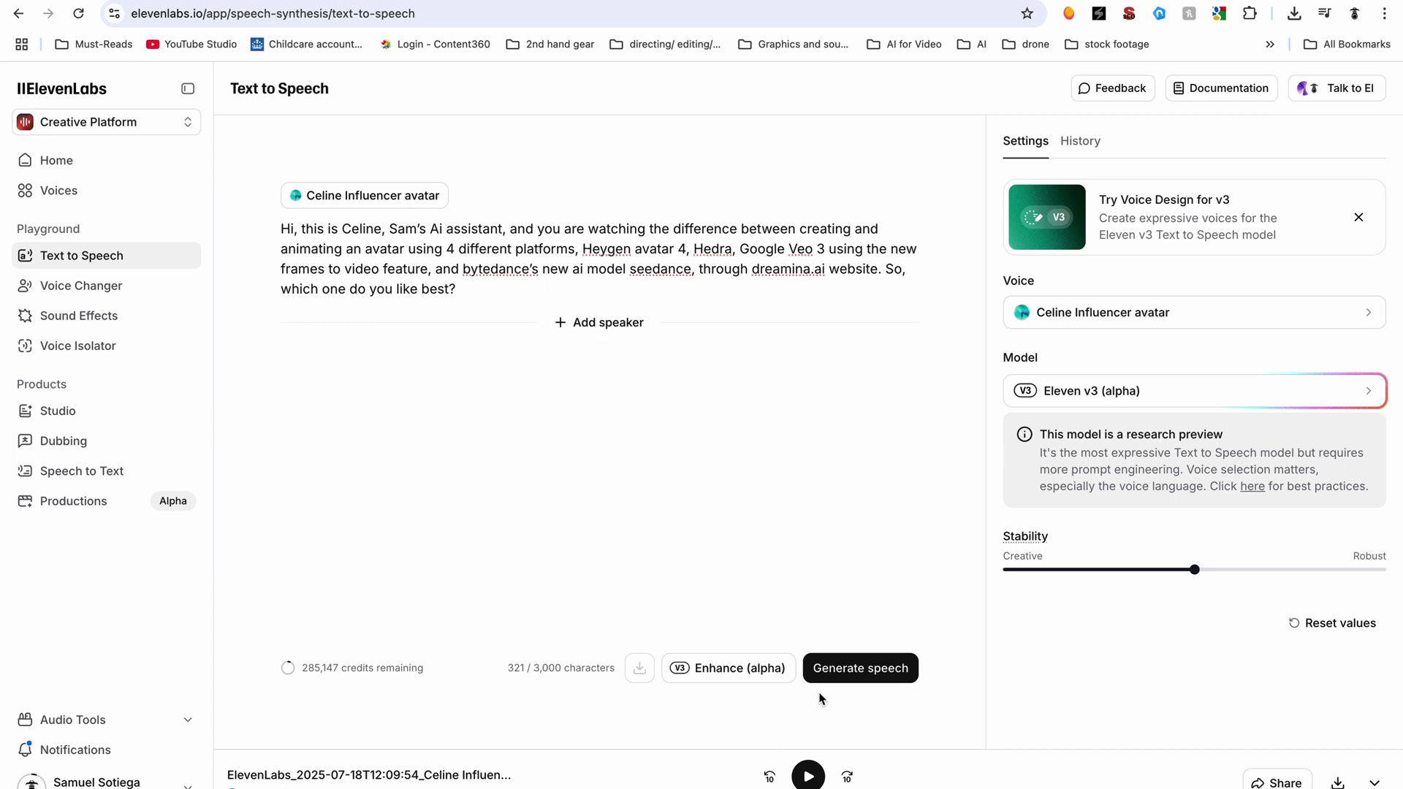
{"action": "left_click", "coordinate": [853, 670]}
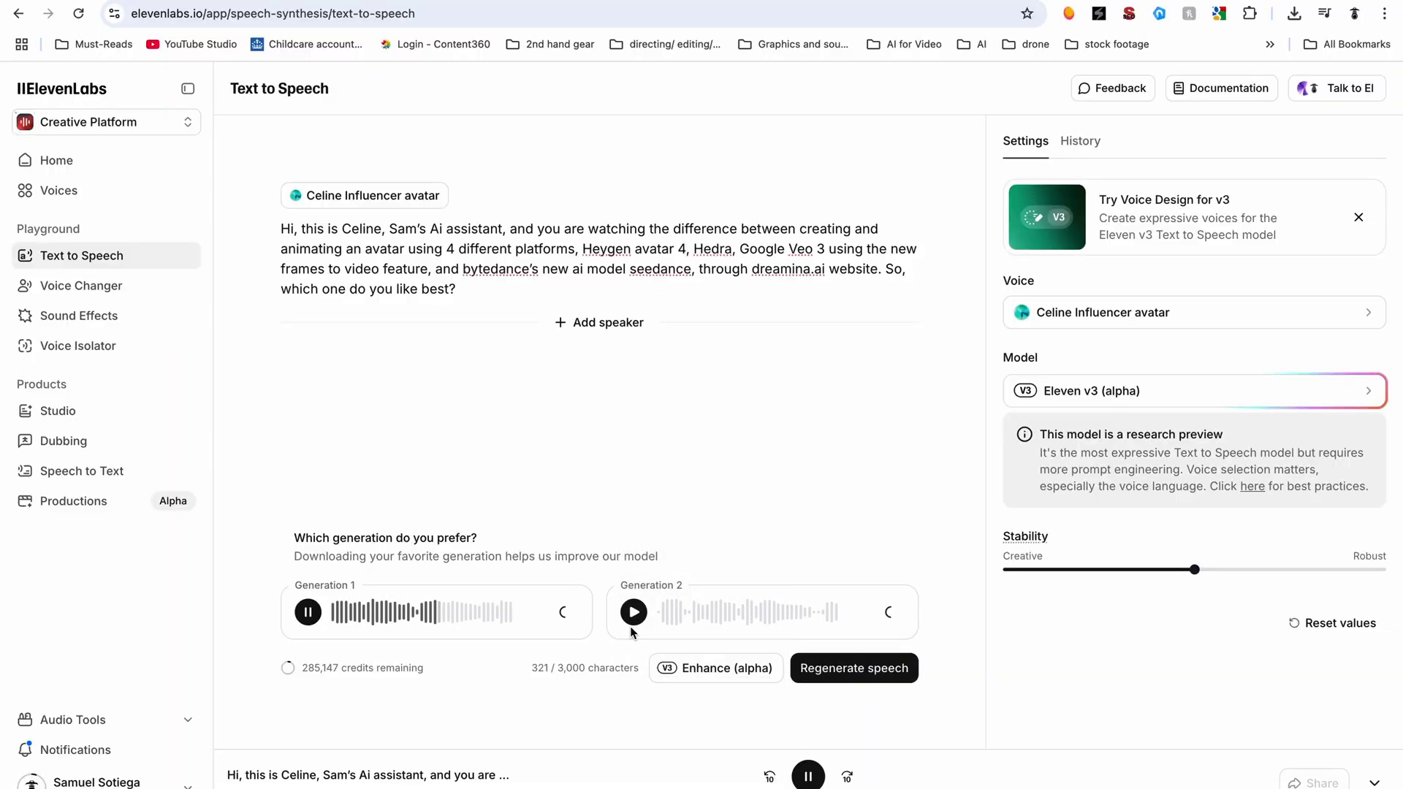
{"action": "left_click", "coordinate": [809, 779]}
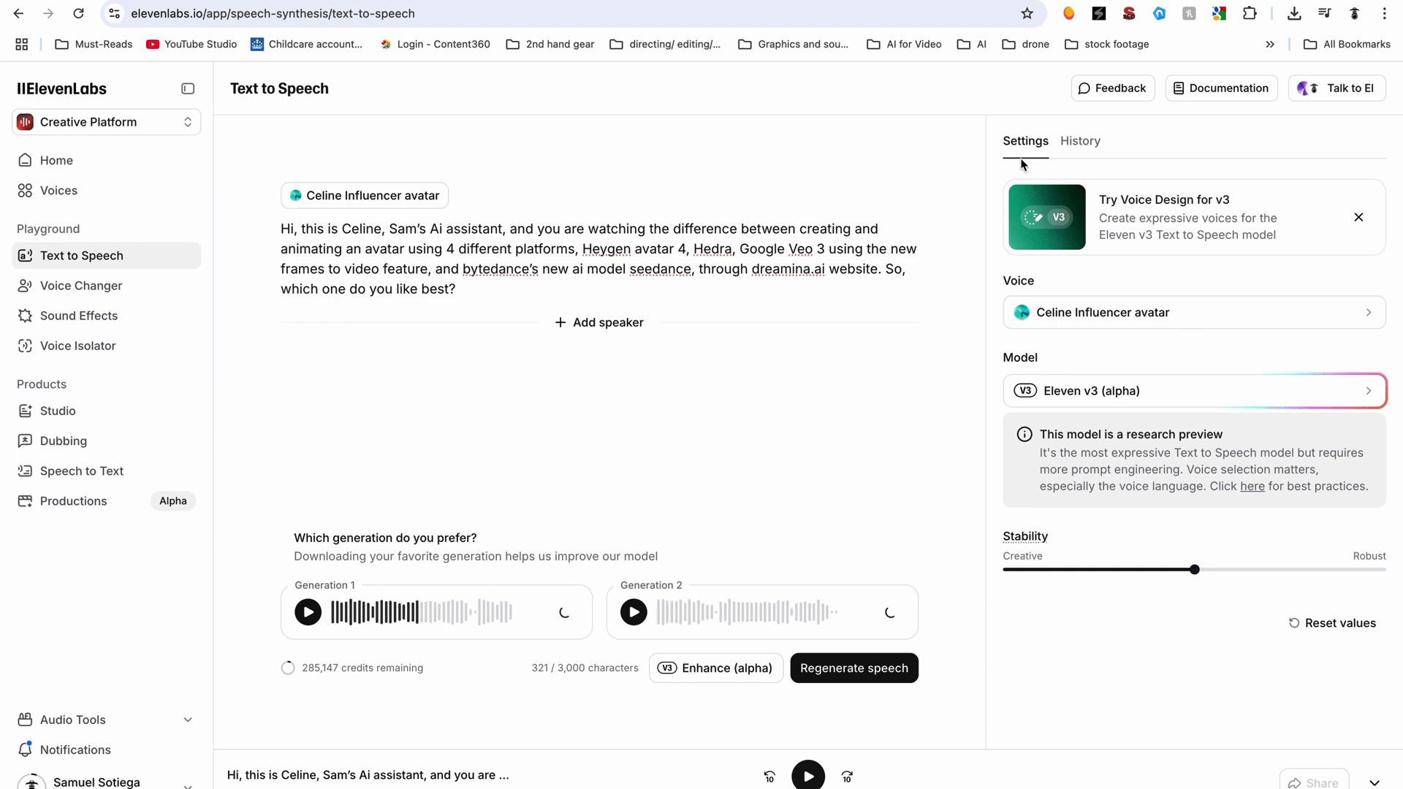
Step: Download the existing Celine Influencer avatar recording from the speech history as a WAV file
{"action": "left_click", "coordinate": [1081, 141]}
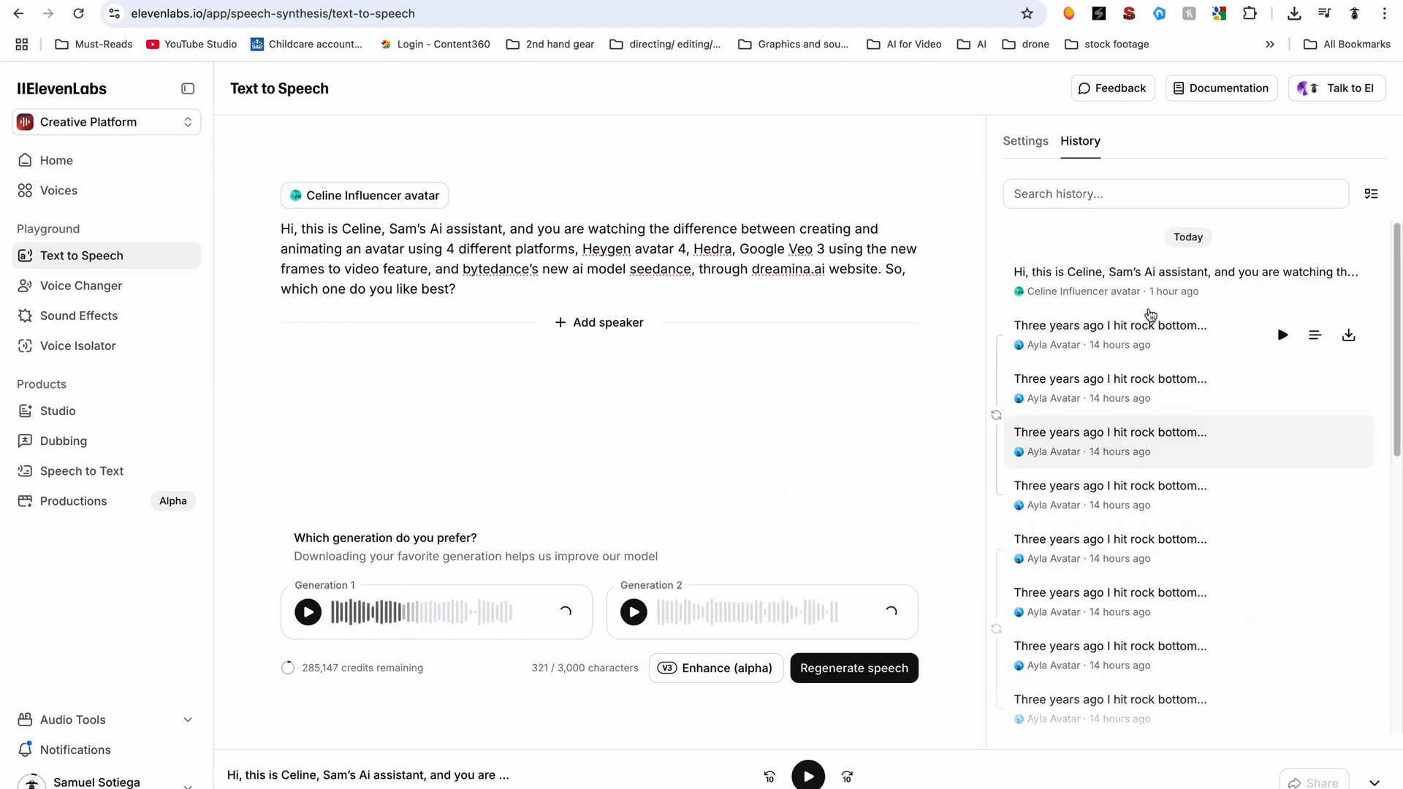
{"action": "left_click", "coordinate": [1348, 282]}
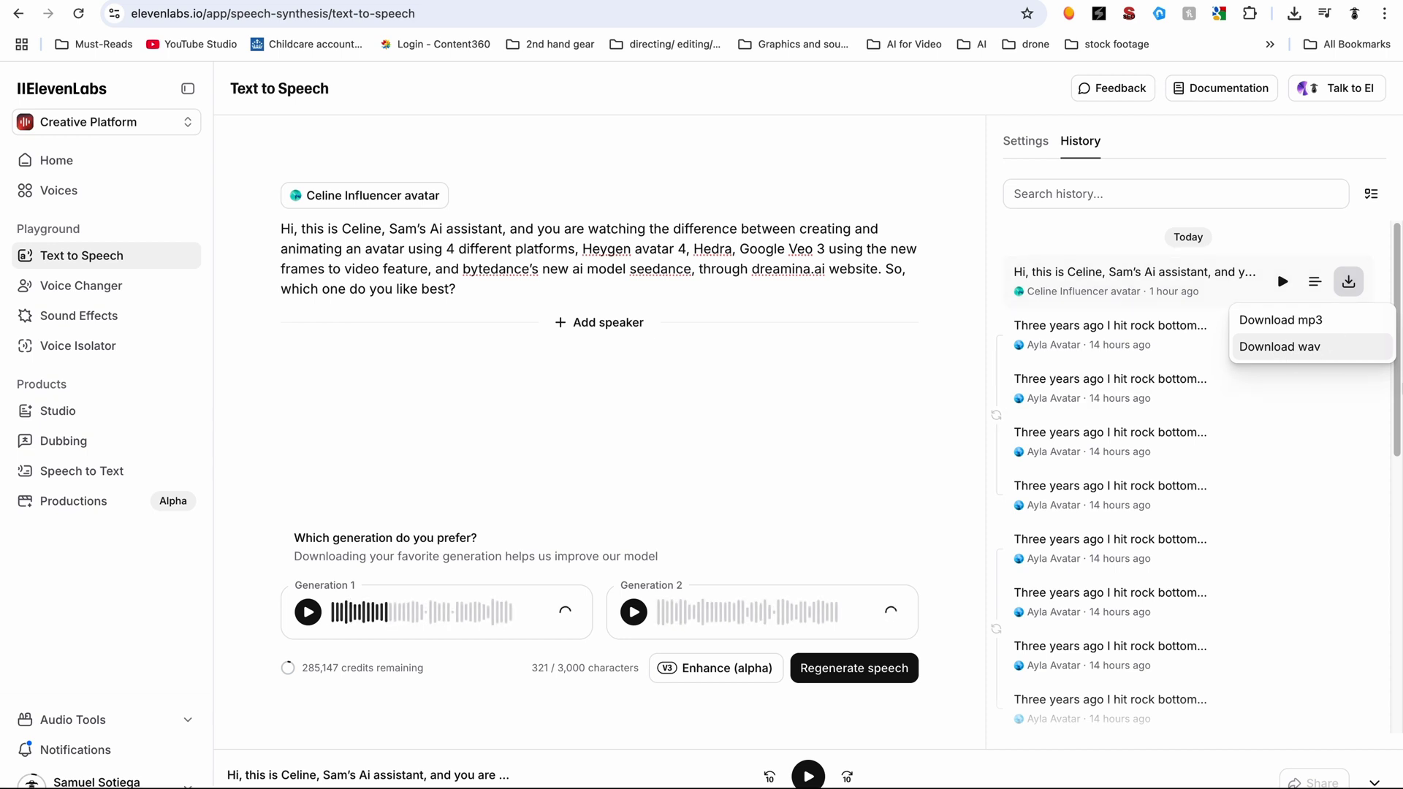
{"action": "left_click", "coordinate": [1310, 350]}
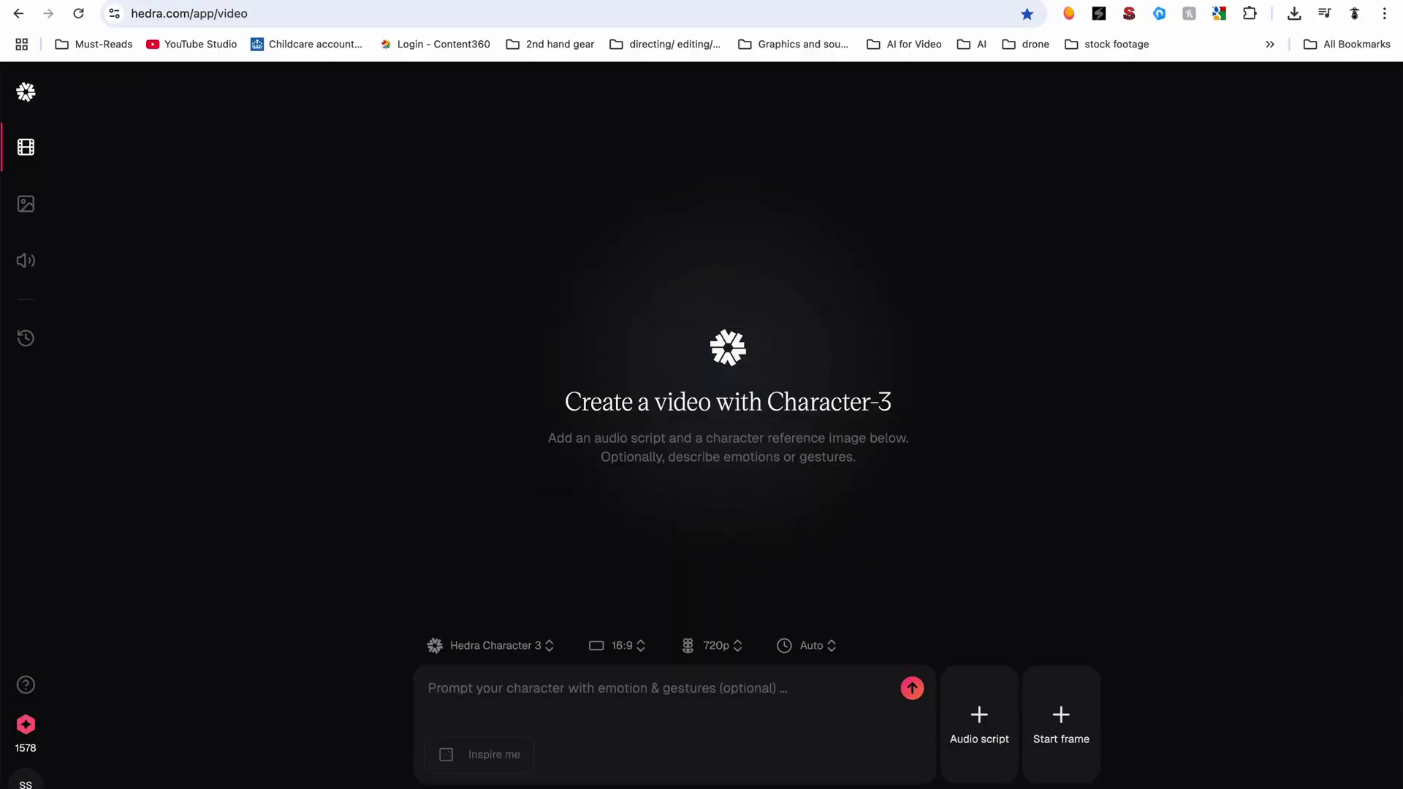
Step: In Hedra, upload the avatar picture from the Documents subfolder Youtube/ai avatar/celine as the start frame
{"action": "left_click", "coordinate": [1093, 732]}
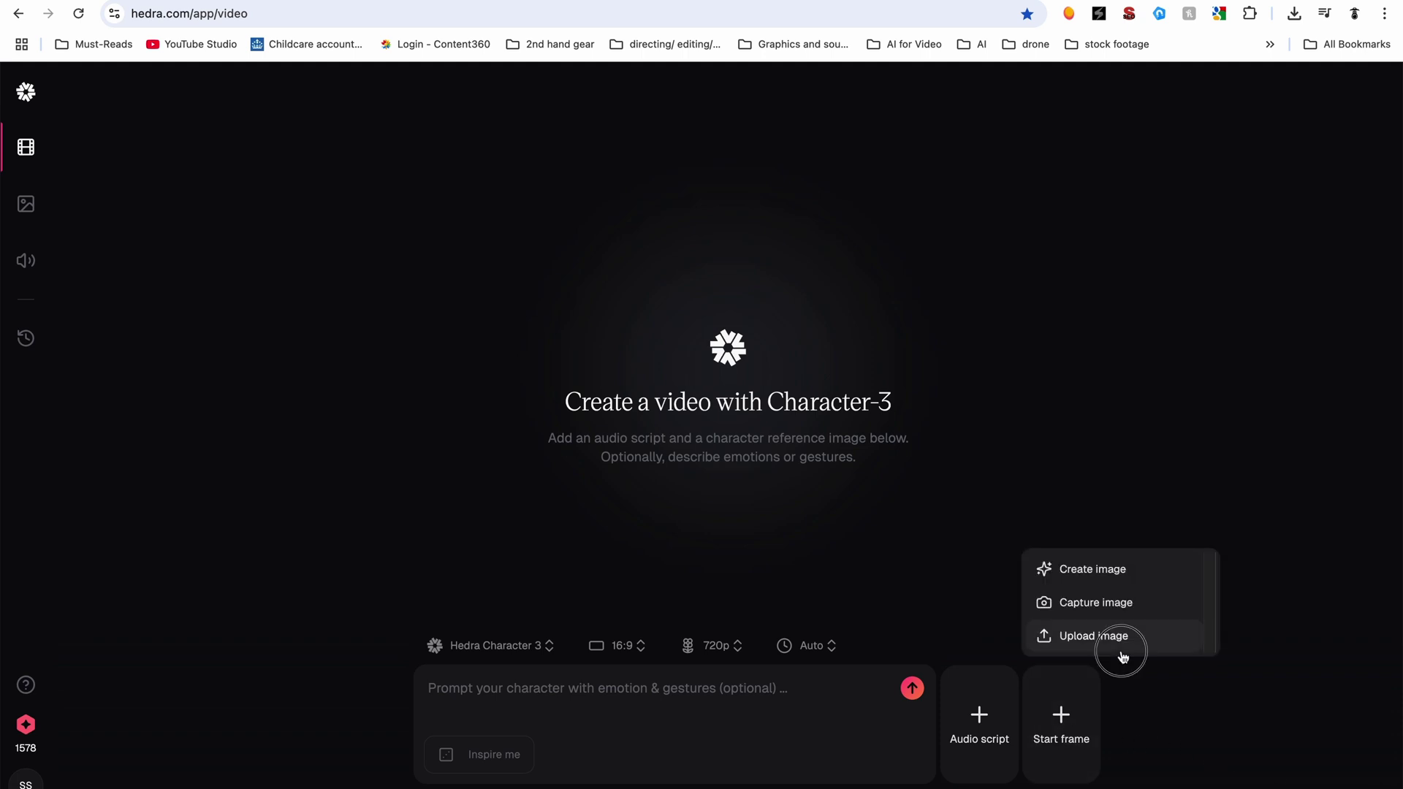
{"action": "left_click", "coordinate": [1118, 638]}
{"action": "left_click", "coordinate": [156, 261]}
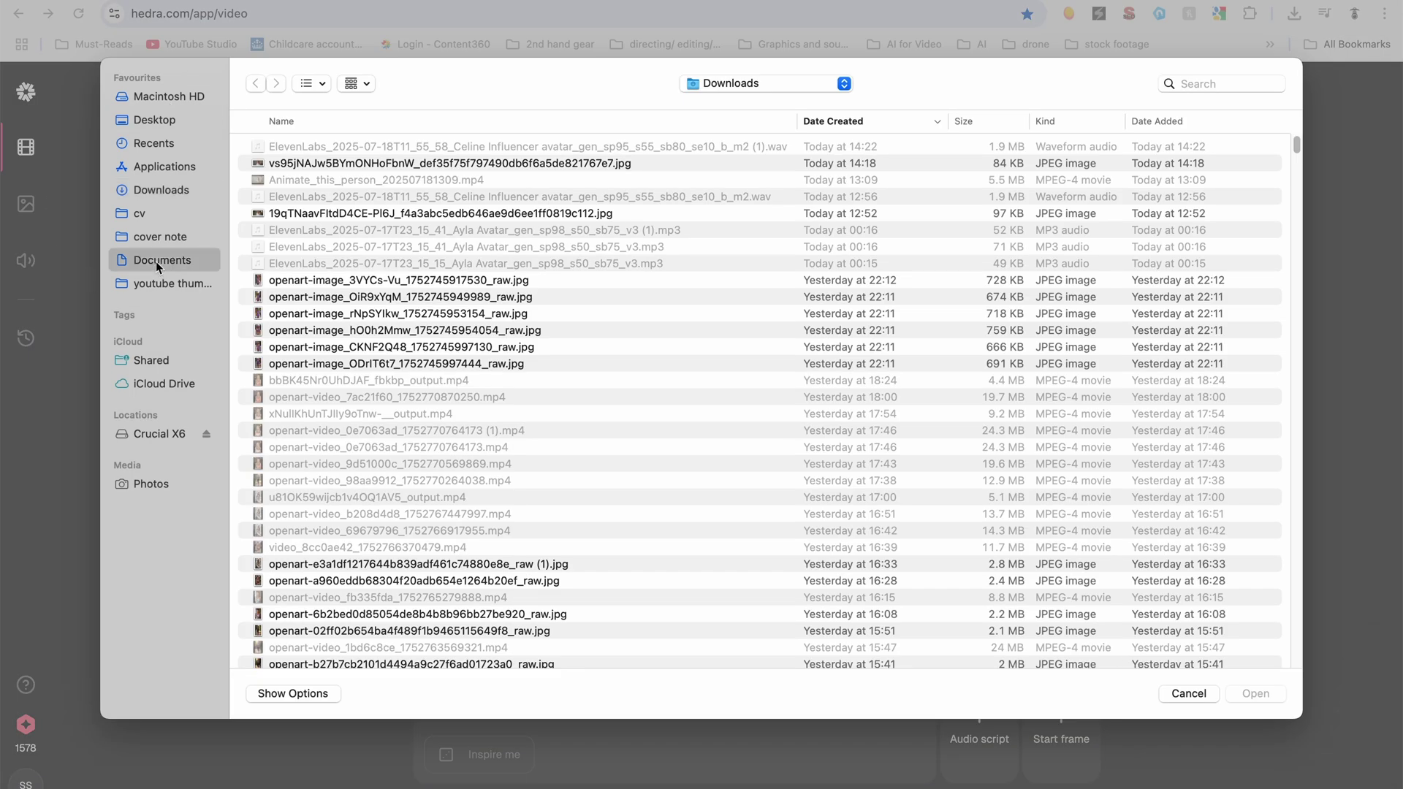
{"action": "key", "text": "super+3"}
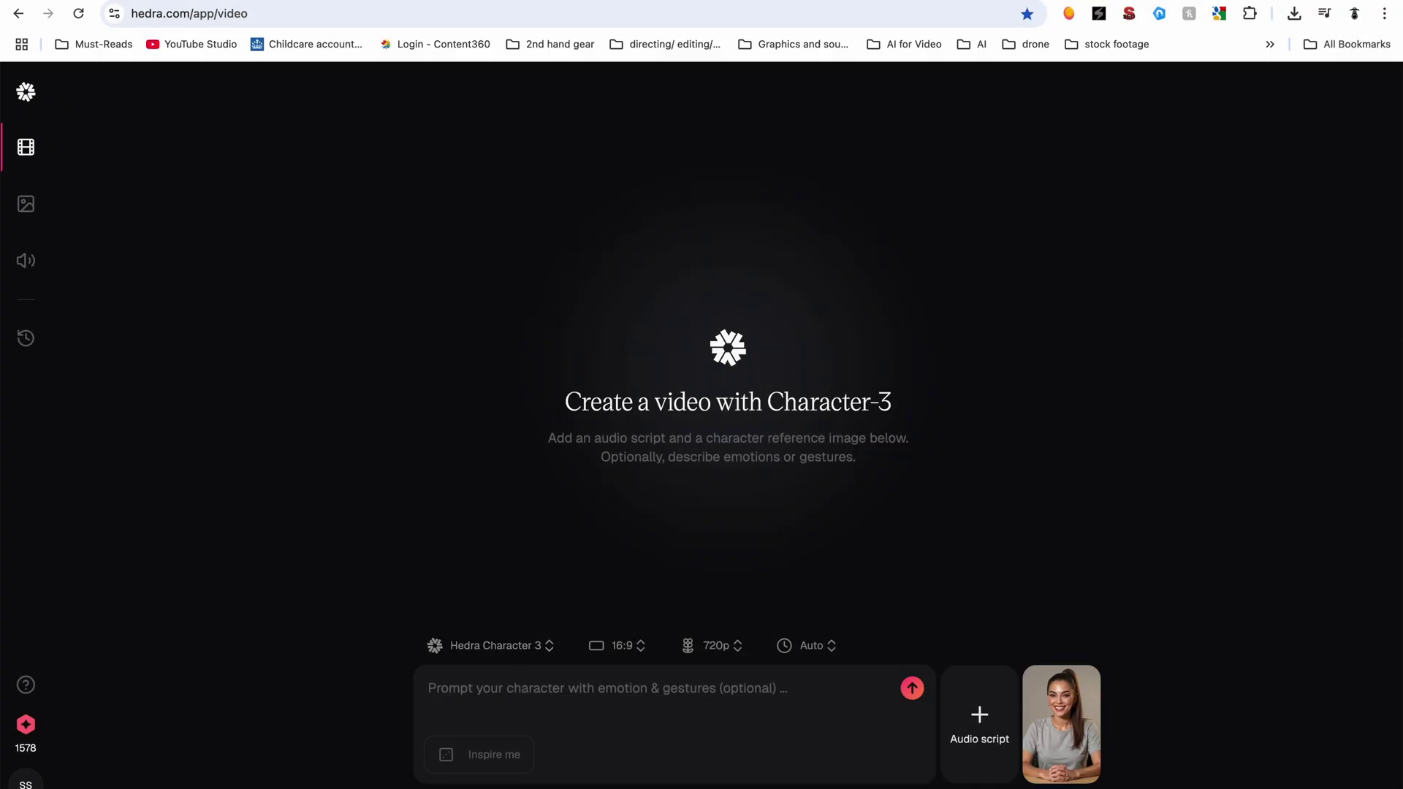
Step: Upload "ElevenLabs_2025-07-18T11_55_58_Celine Influencer avatar_gen_sp95_s55_sb80_se10_b_m2 (1).wav" from Downloads as the audio script
{"action": "left_click", "coordinate": [979, 749]}
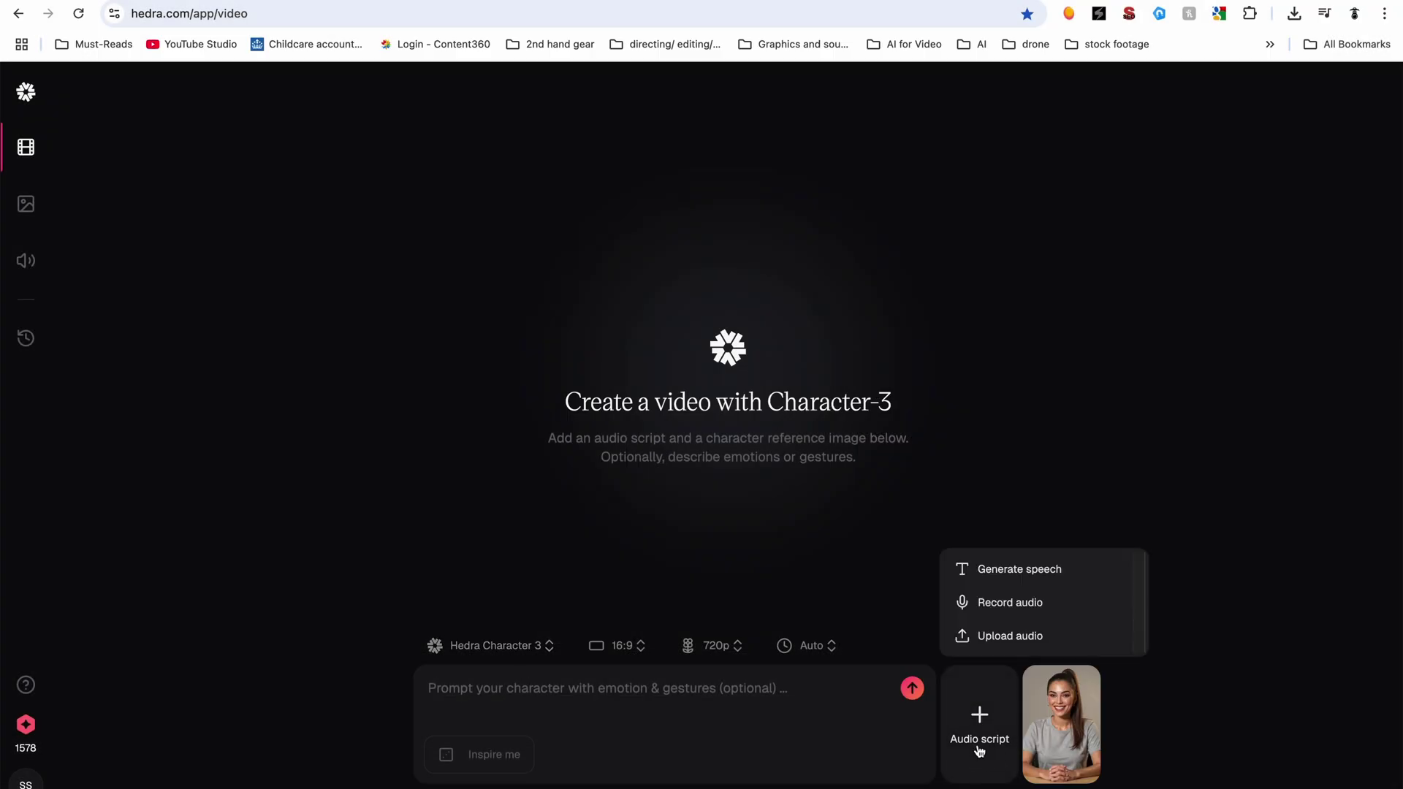
{"action": "left_click", "coordinate": [1016, 635]}
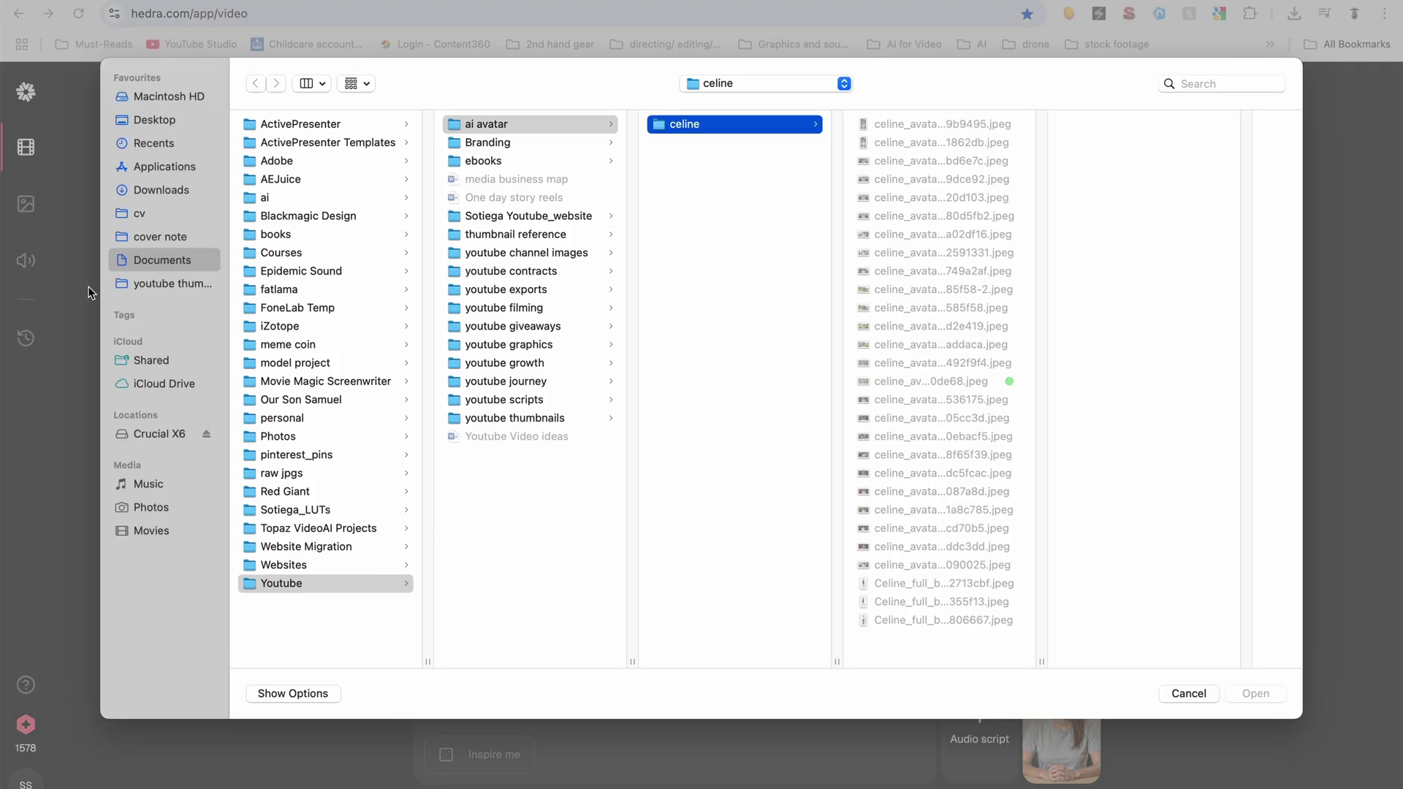
{"action": "left_click", "coordinate": [161, 191]}
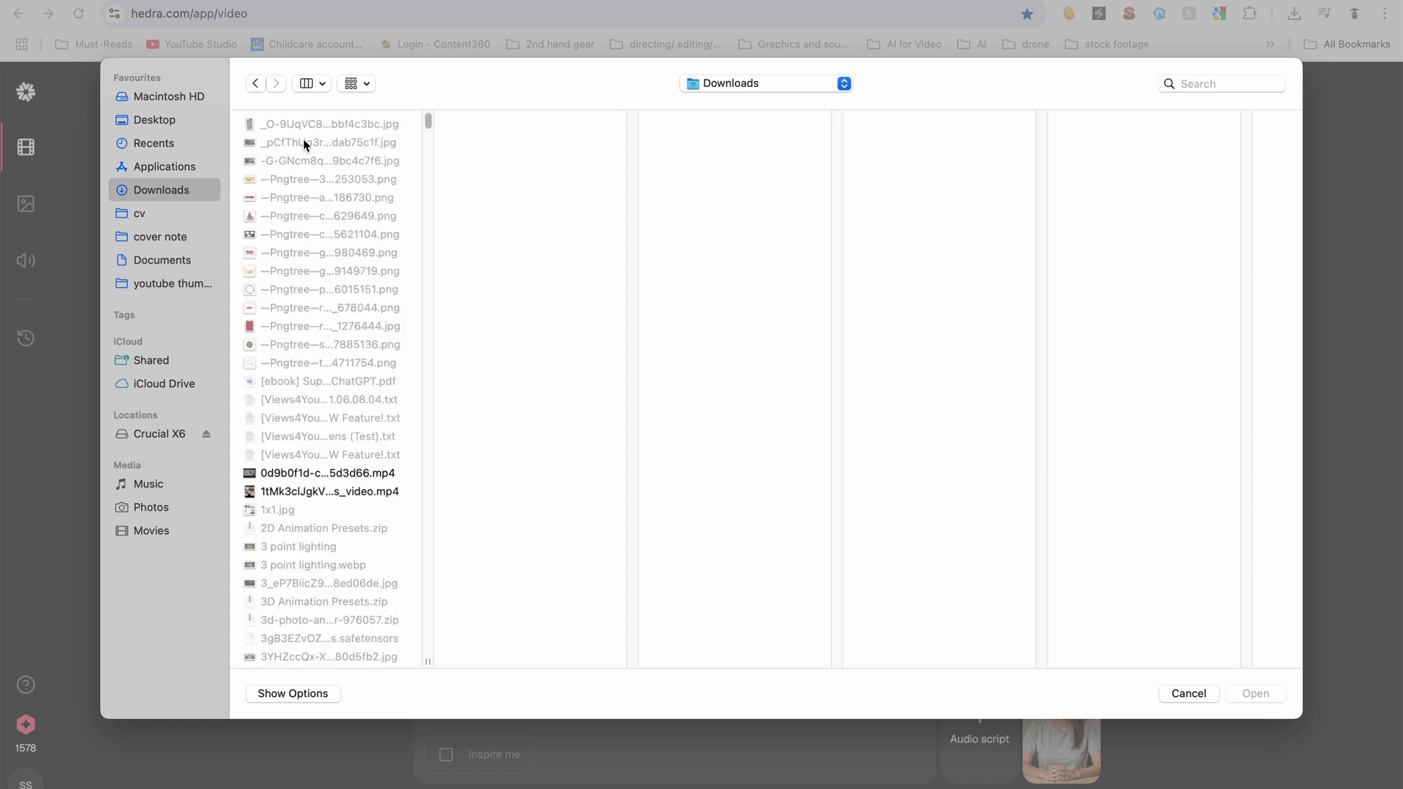
{"action": "key", "text": "super+2"}
{"action": "left_click", "coordinate": [321, 145]}
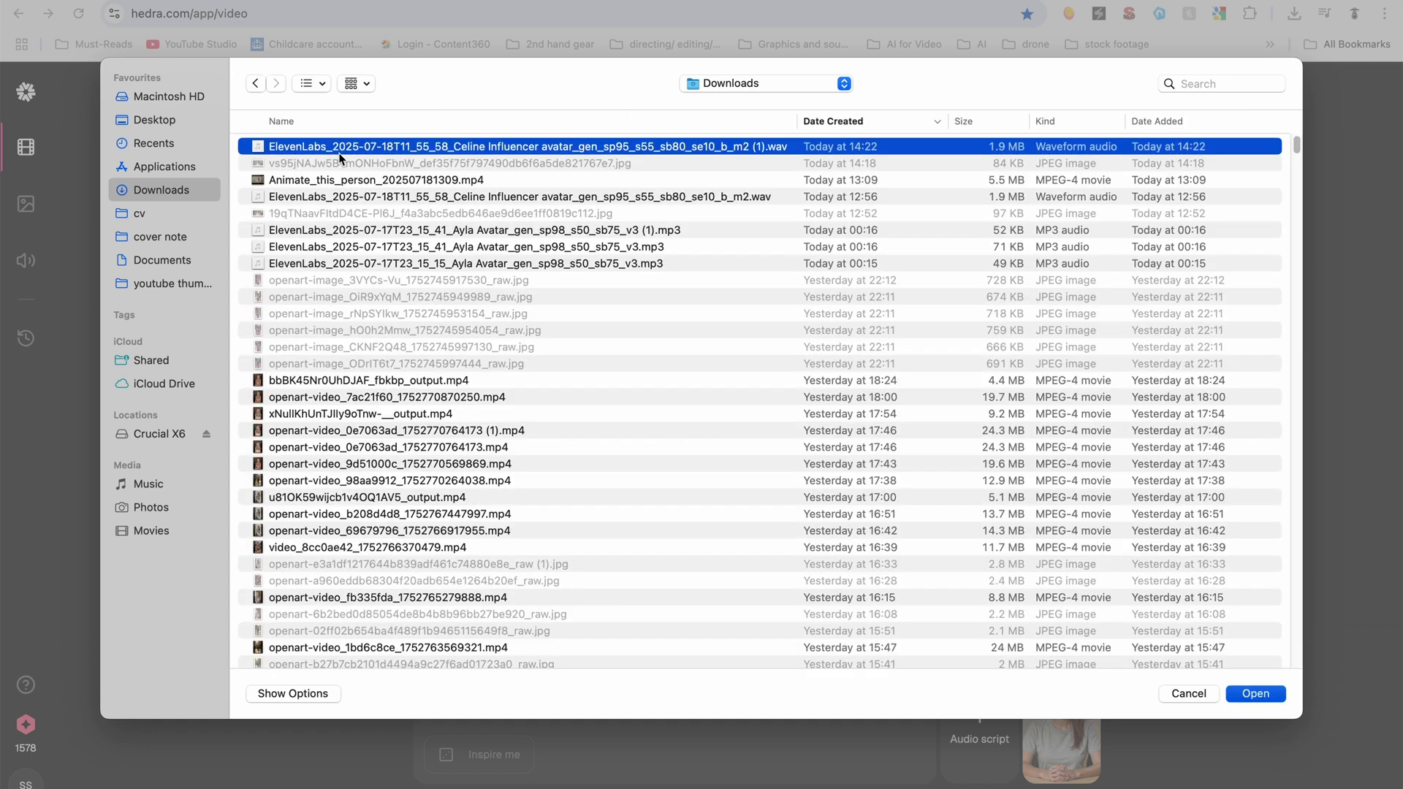
{"action": "key", "text": "Return"}
{"action": "left_click", "coordinate": [929, 700]}
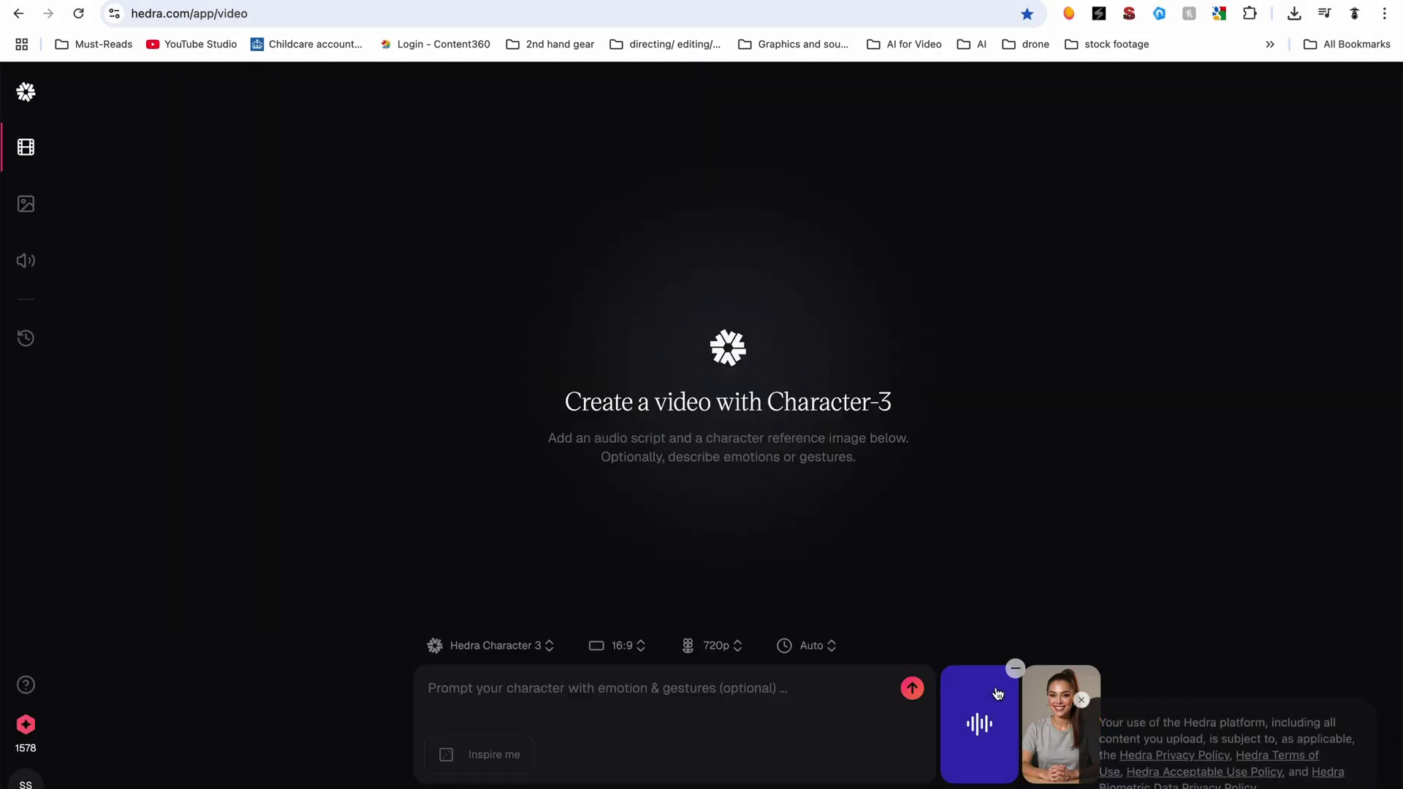
Step: Enter the prompt "Natural body movement, make sure her eyes are always lookjing at the camera, avoid looking away at any time. realistic,"
{"action": "left_click", "coordinate": [575, 692]}
{"action": "type", "text": "Natural body movement, make sure her eyes are always lookjing at the camera, avoid looking away at any time. realistic,"}
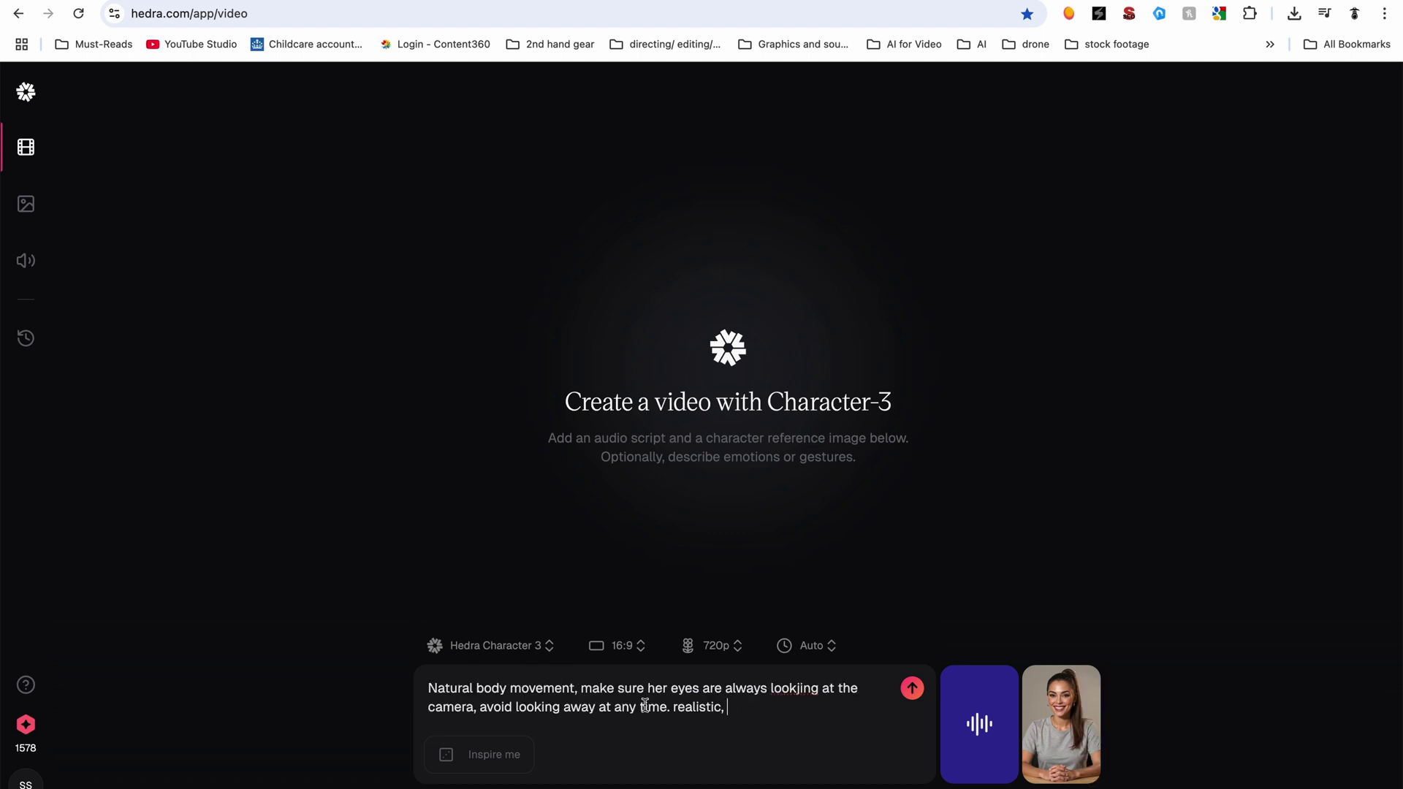
Step: Open the Hedra creation history and play the first avatar video from Jul 14, 2025, closing it when done
{"action": "left_click", "coordinate": [26, 338]}
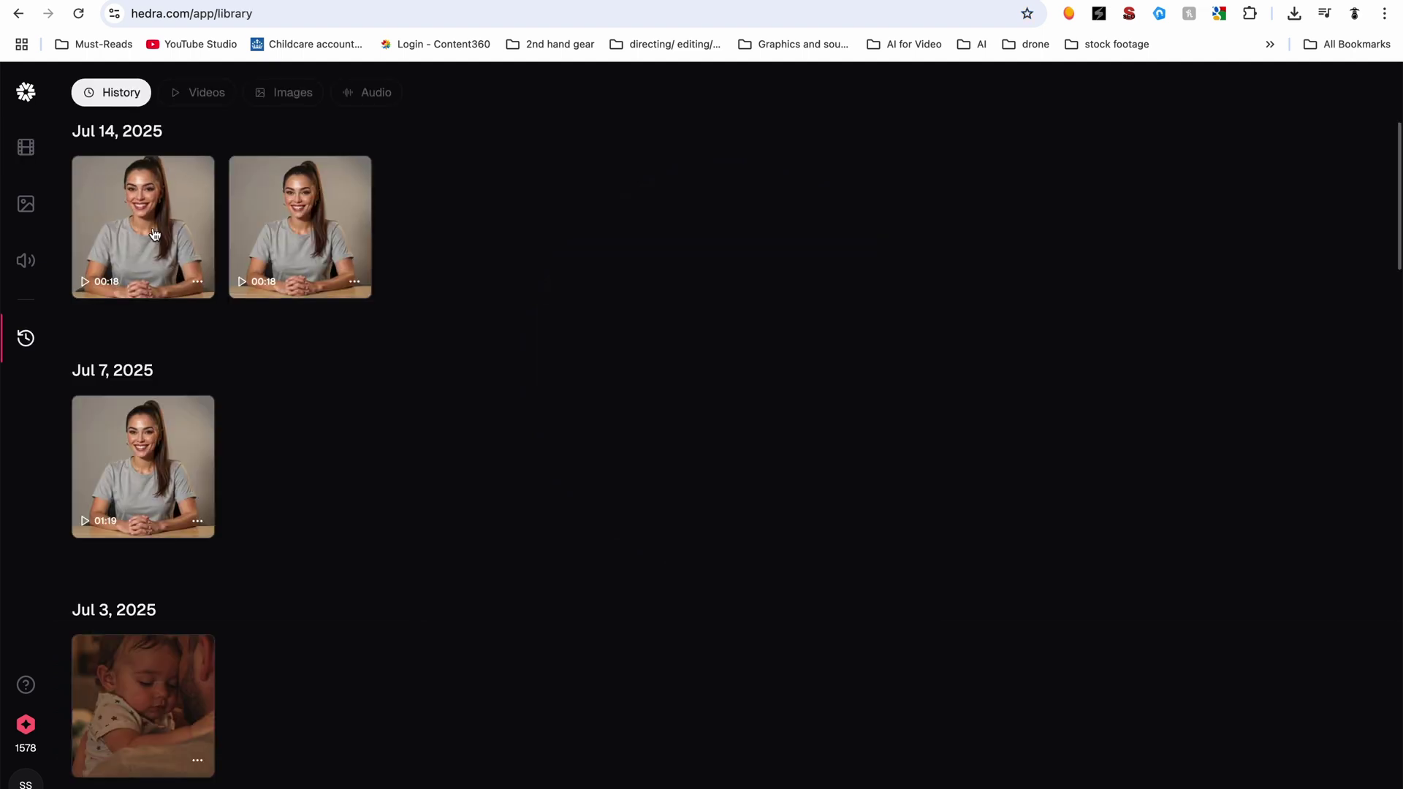
{"action": "left_click", "coordinate": [154, 234]}
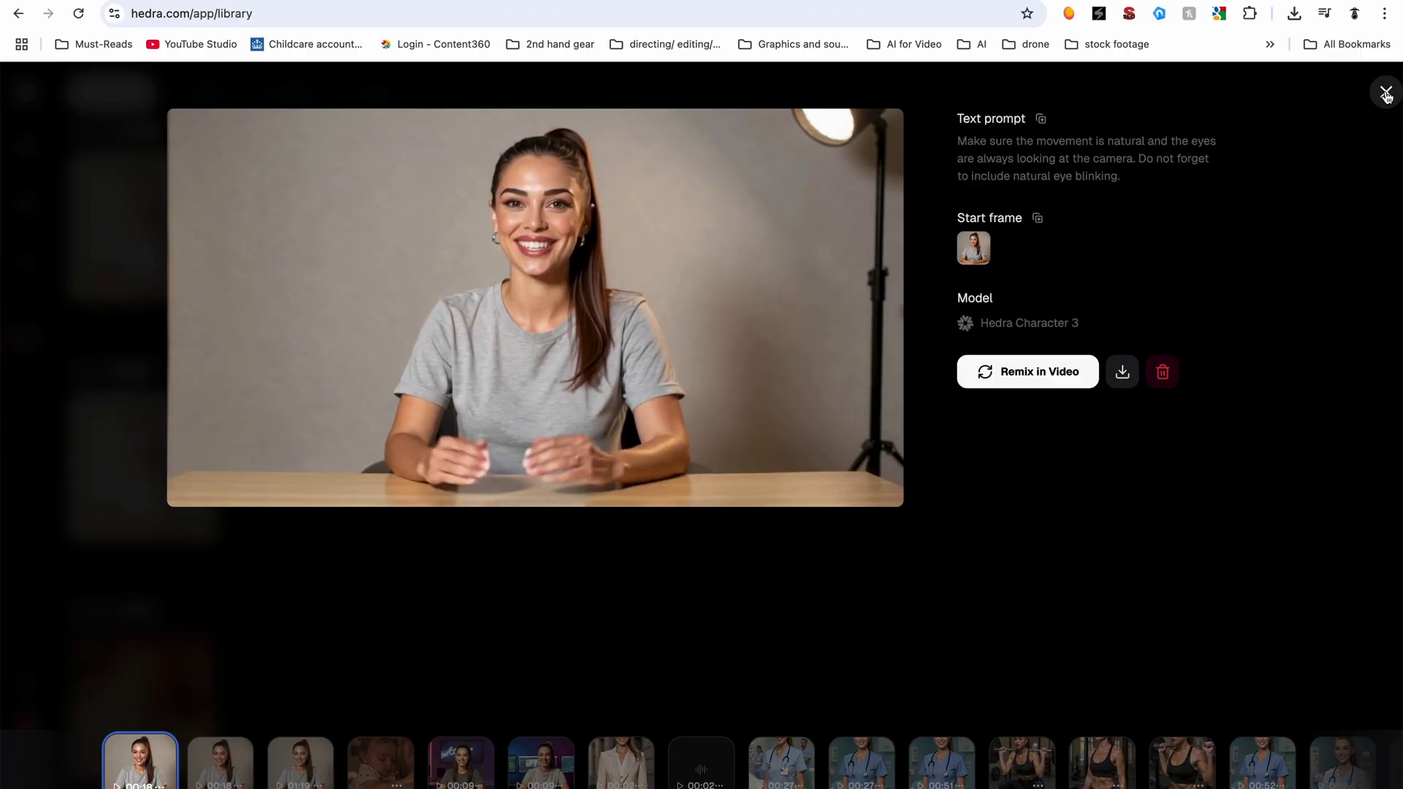
{"action": "left_click", "coordinate": [1387, 91]}
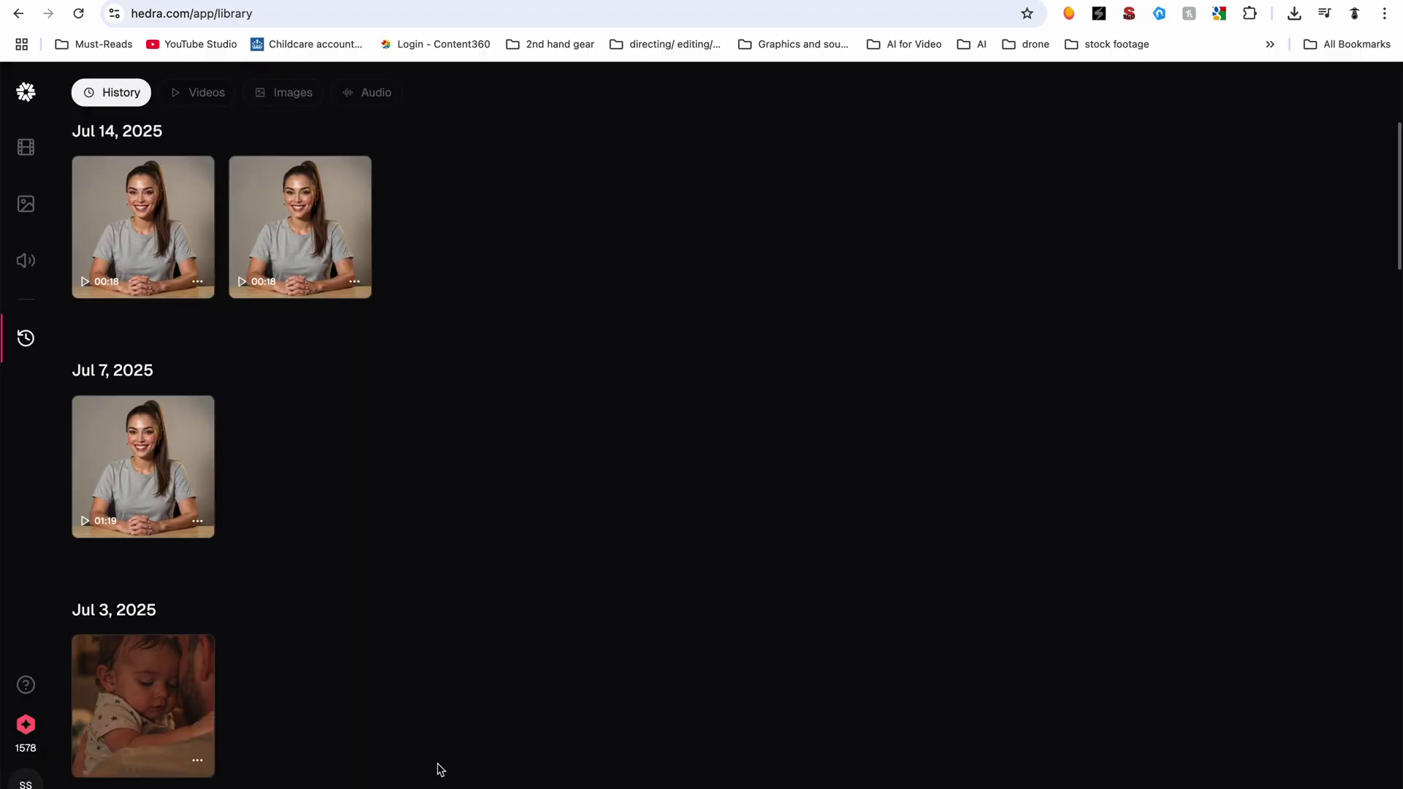
Step: Review the second Jul 14, 2025 avatar video, skipping ahead to about 0:08, and reopen the first one for comparison
{"action": "left_click", "coordinate": [251, 224]}
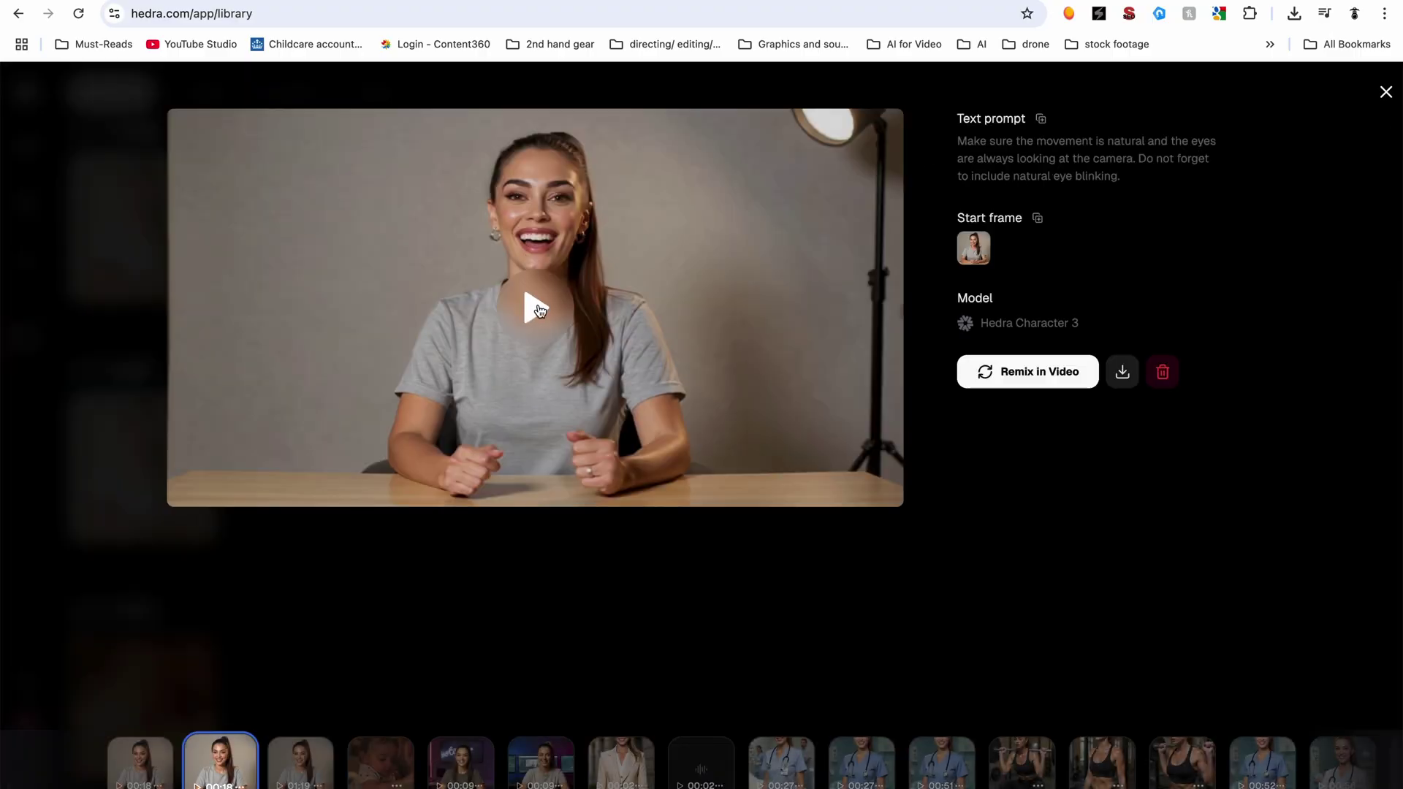
{"action": "left_click", "coordinate": [535, 292]}
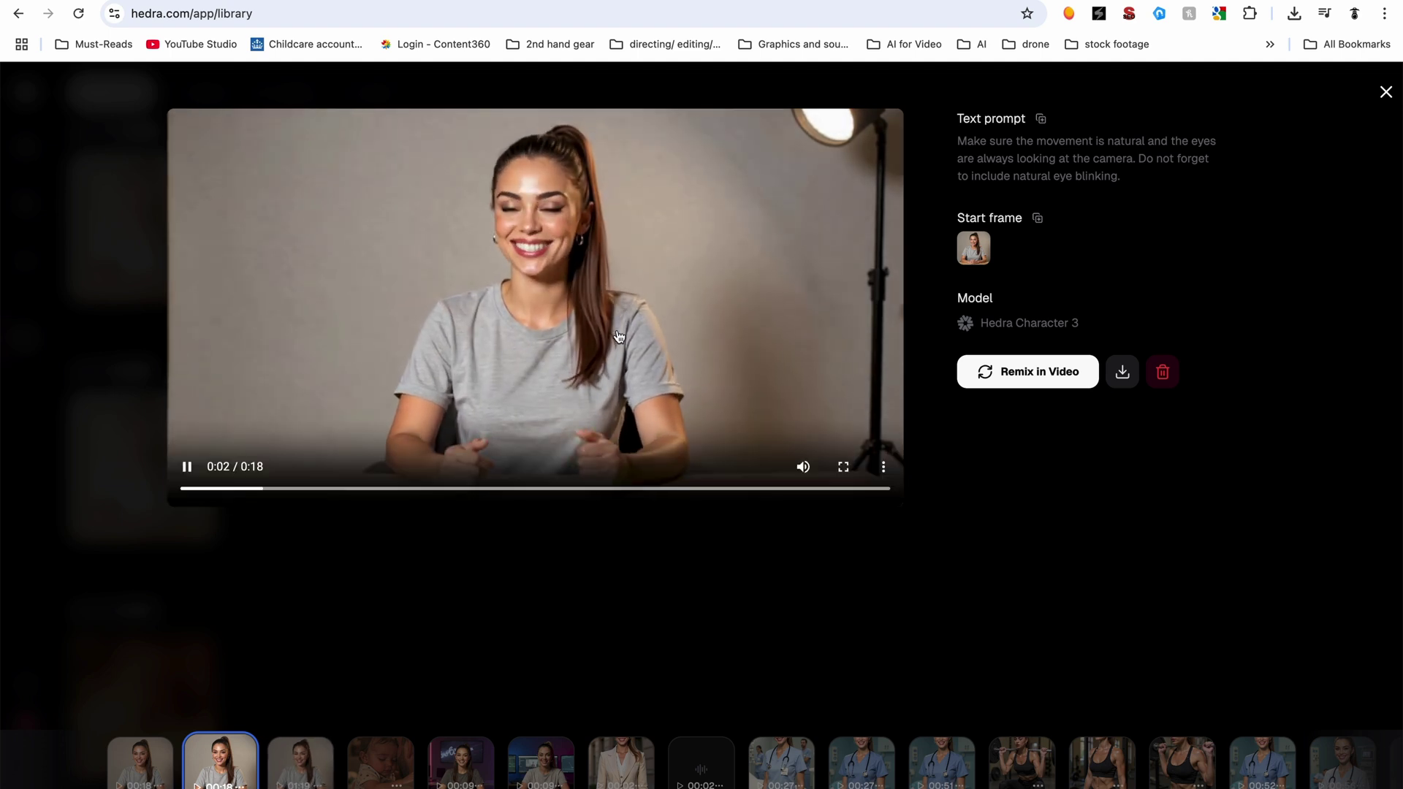
{"action": "left_click", "coordinate": [517, 488]}
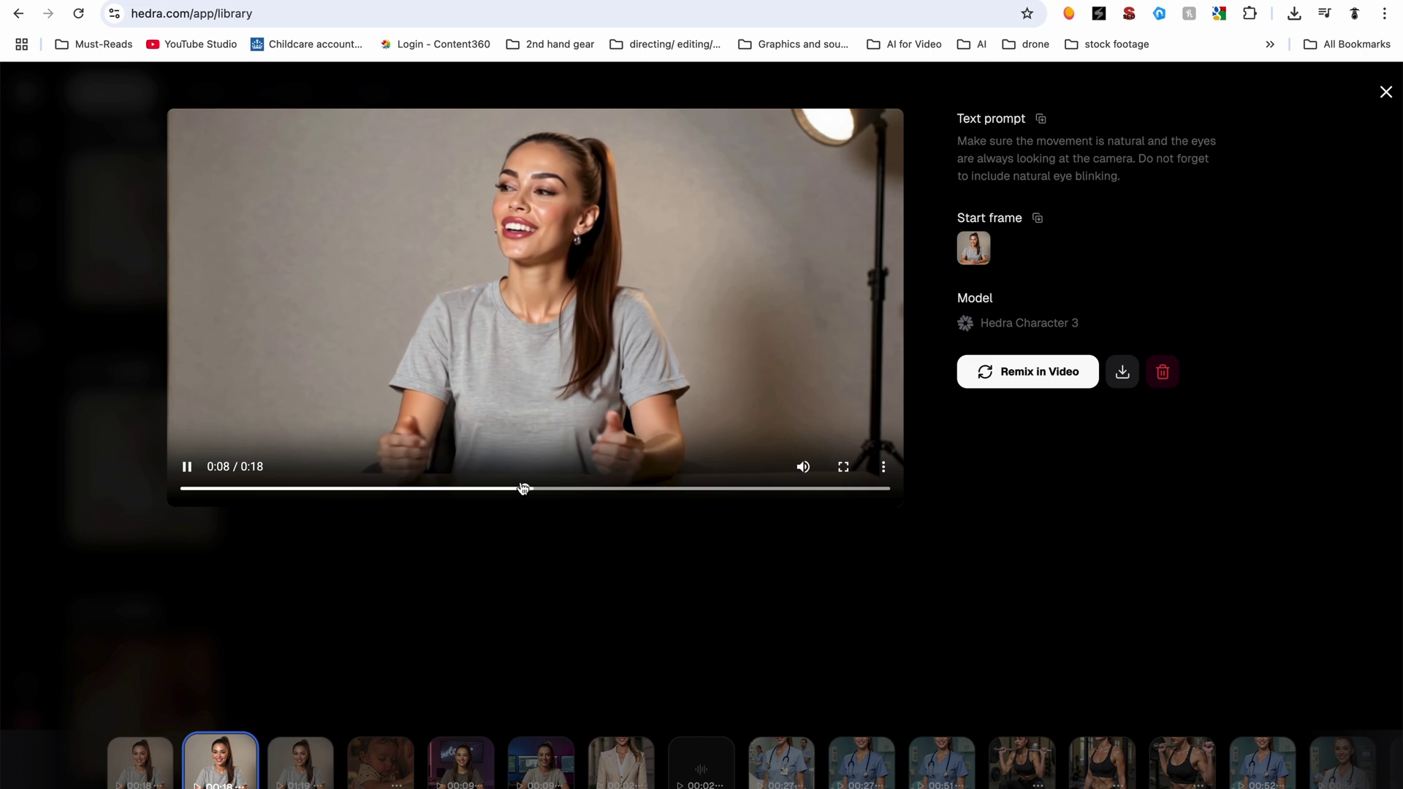
{"action": "left_click", "coordinate": [1385, 91]}
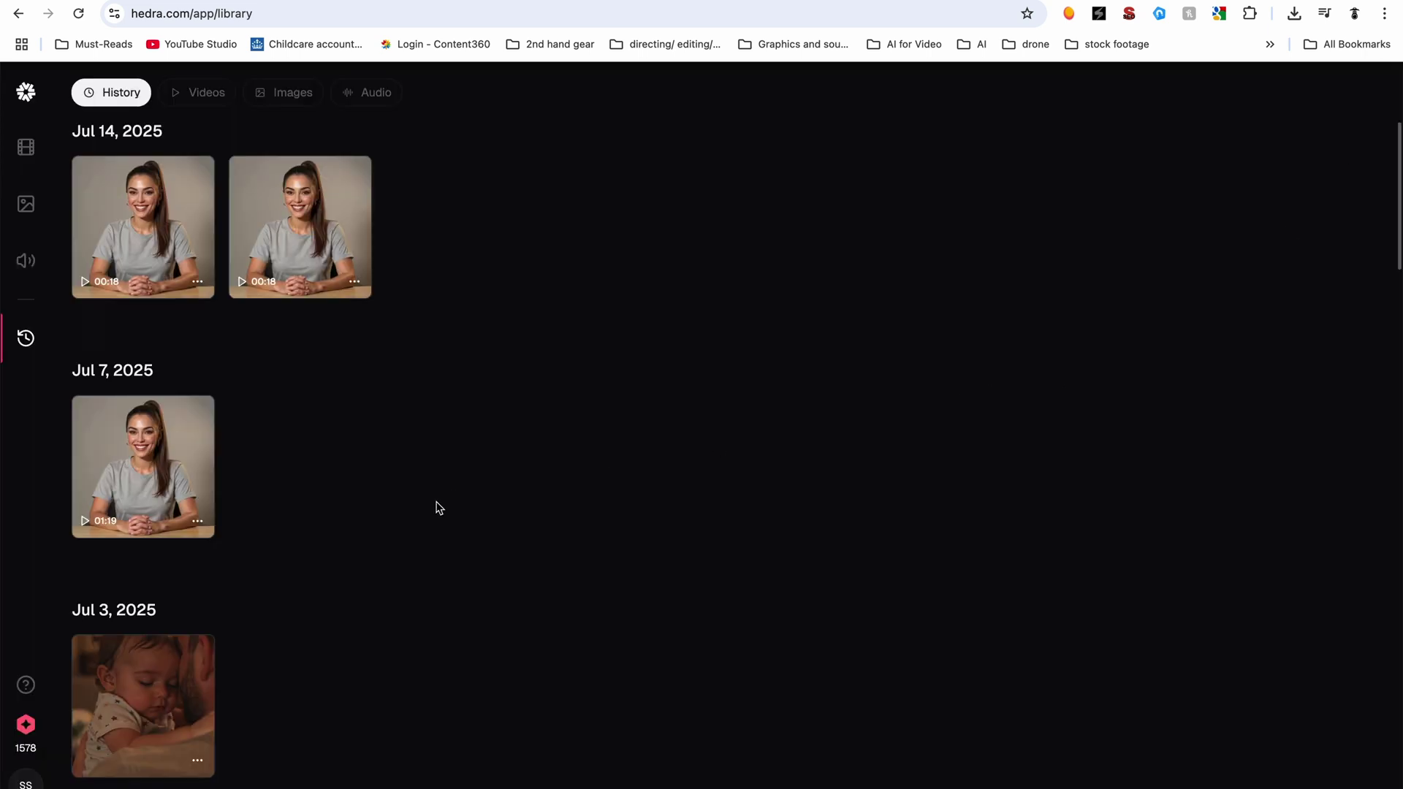
{"action": "left_click", "coordinate": [143, 219]}
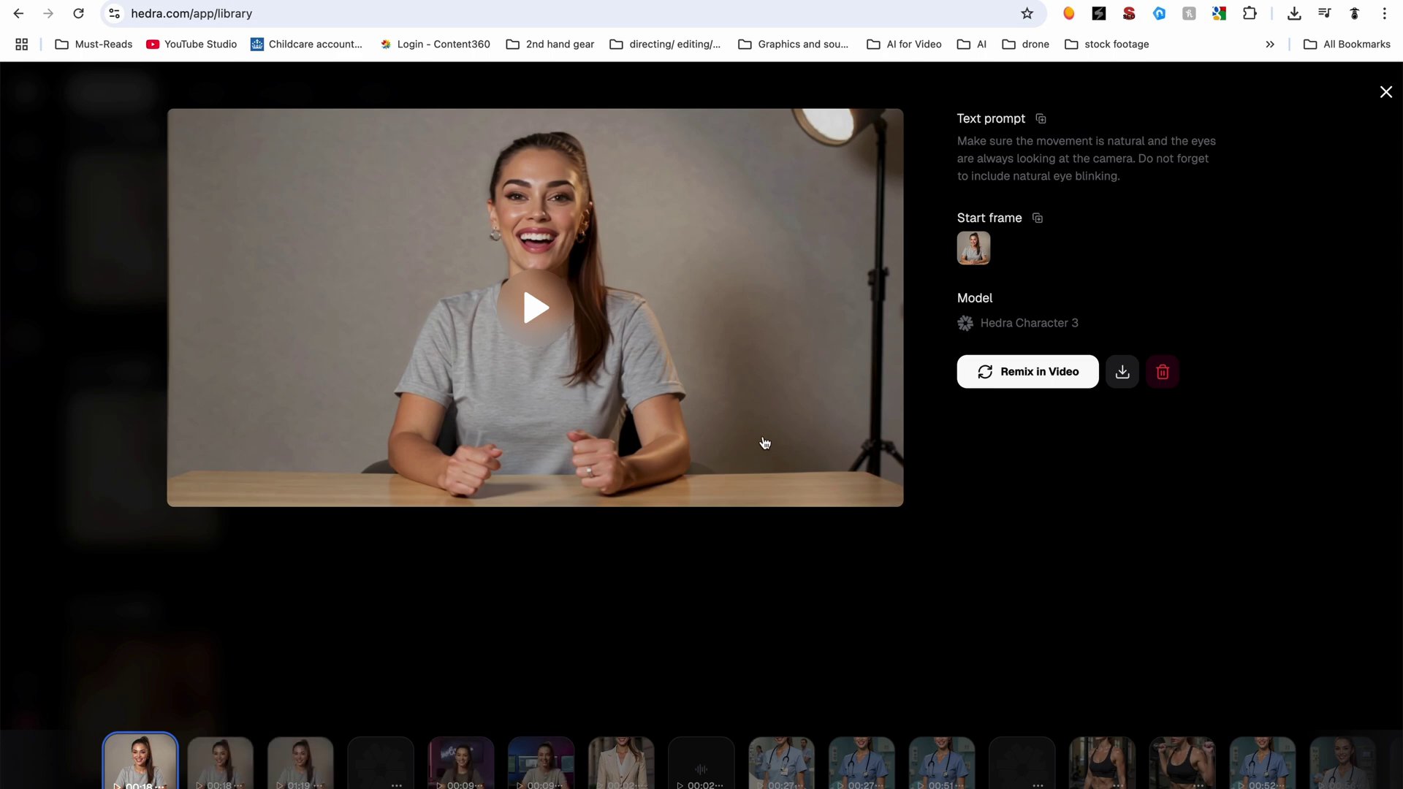
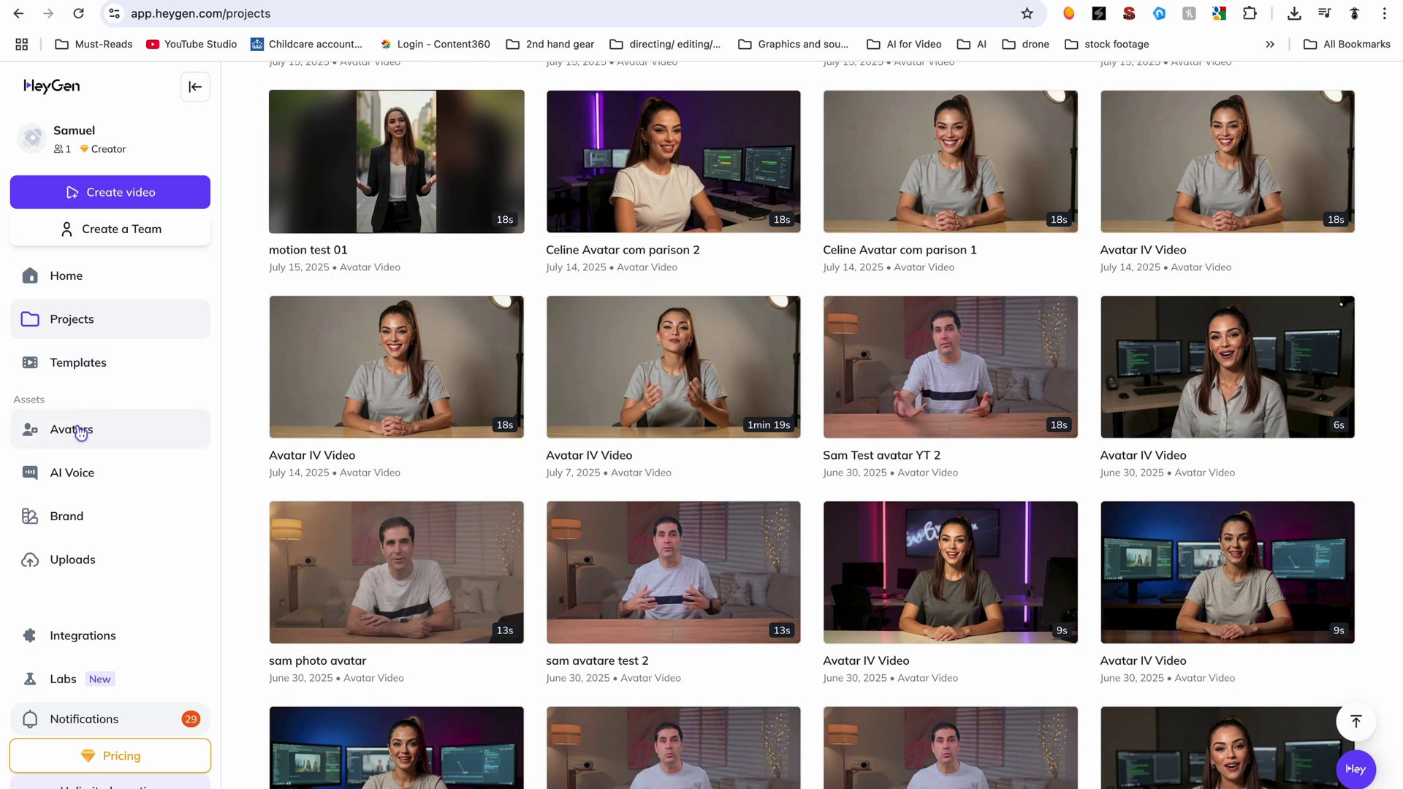
Step: In HeyGen, open the Celine avatar and browse through its existing looks
{"action": "left_click", "coordinate": [78, 431]}
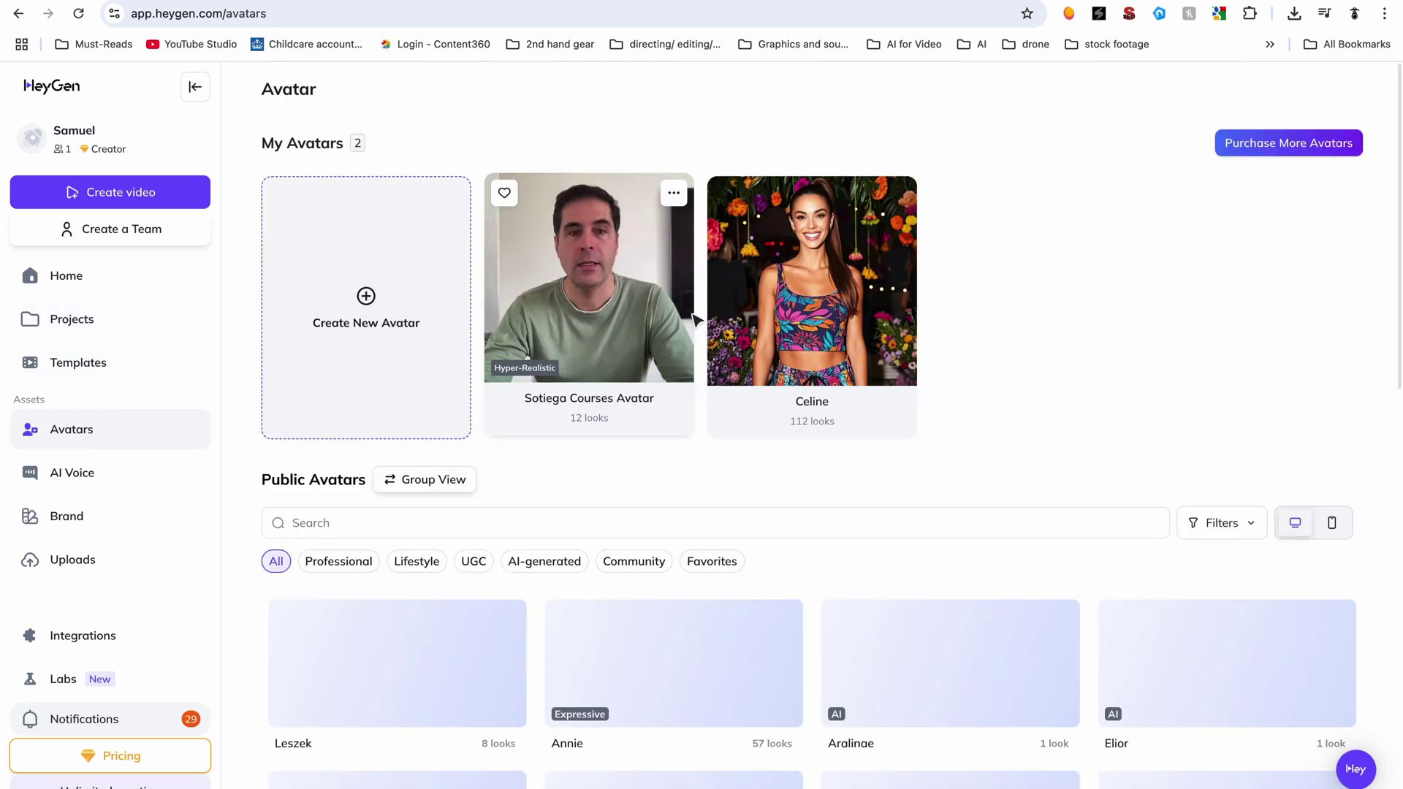
{"action": "left_click", "coordinate": [825, 326]}
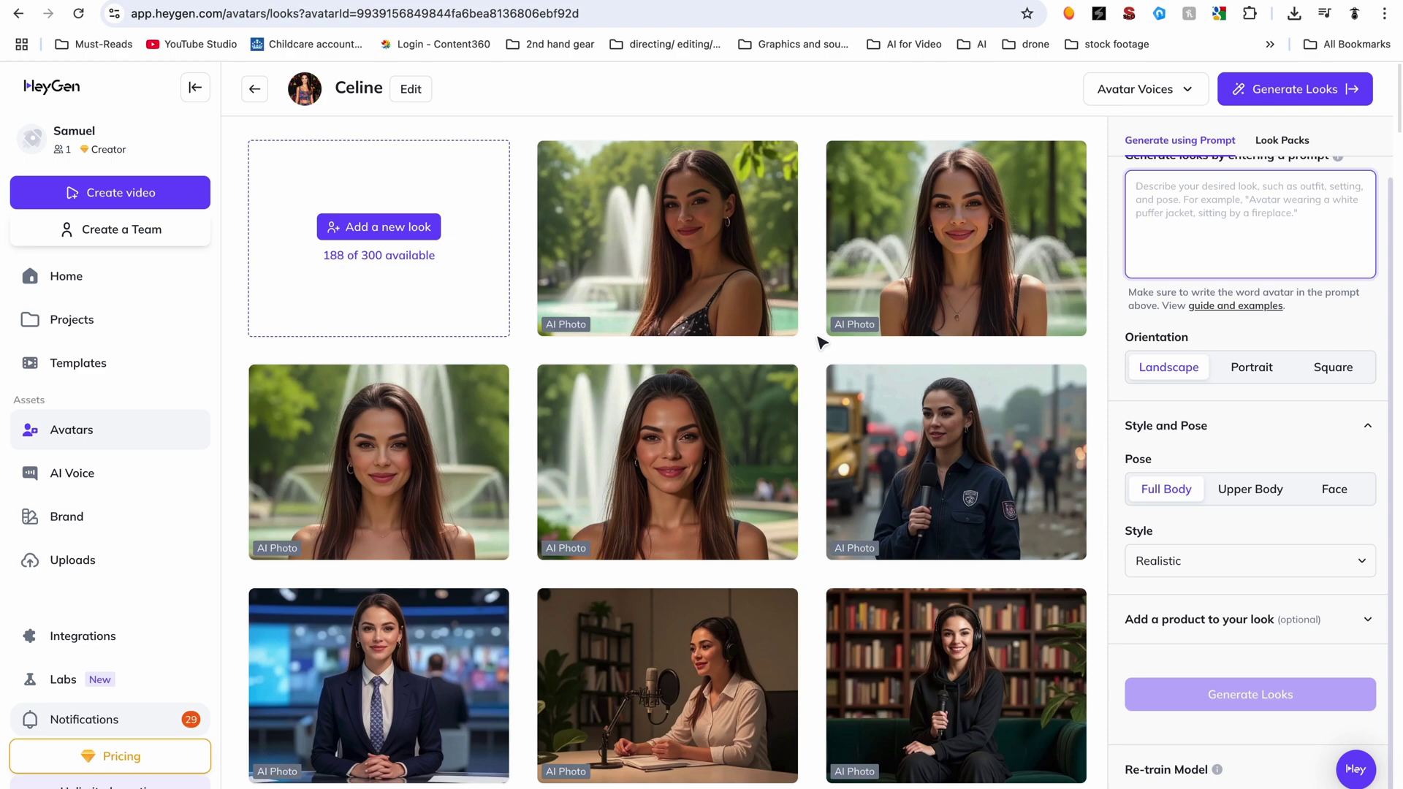
{"action": "scroll", "coordinate": [822, 336], "scroll_direction": "down", "scroll_amount": 3}
{"action": "scroll", "coordinate": [824, 334], "scroll_direction": "up", "scroll_amount": 2}
{"action": "scroll", "coordinate": [797, 400], "scroll_direction": "down", "scroll_amount": 12}
{"action": "scroll", "coordinate": [803, 451], "scroll_direction": "down", "scroll_amount": 9}
{"action": "scroll", "coordinate": [805, 448], "scroll_direction": "down", "scroll_amount": 15}
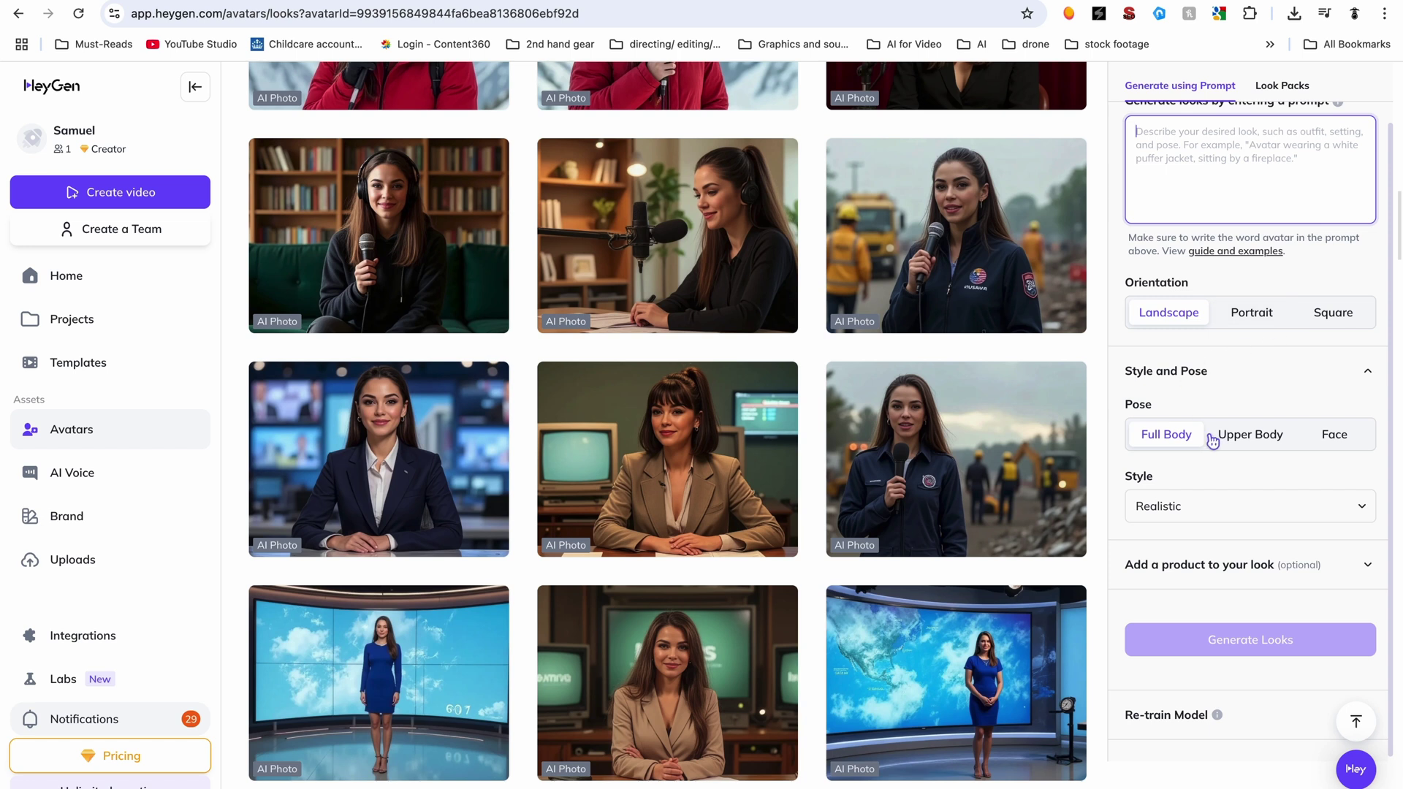
Step: Examine the available look packs for Celine, such as Workplace, Reporter, Professional outside and Daily life
{"action": "left_click", "coordinate": [1275, 85]}
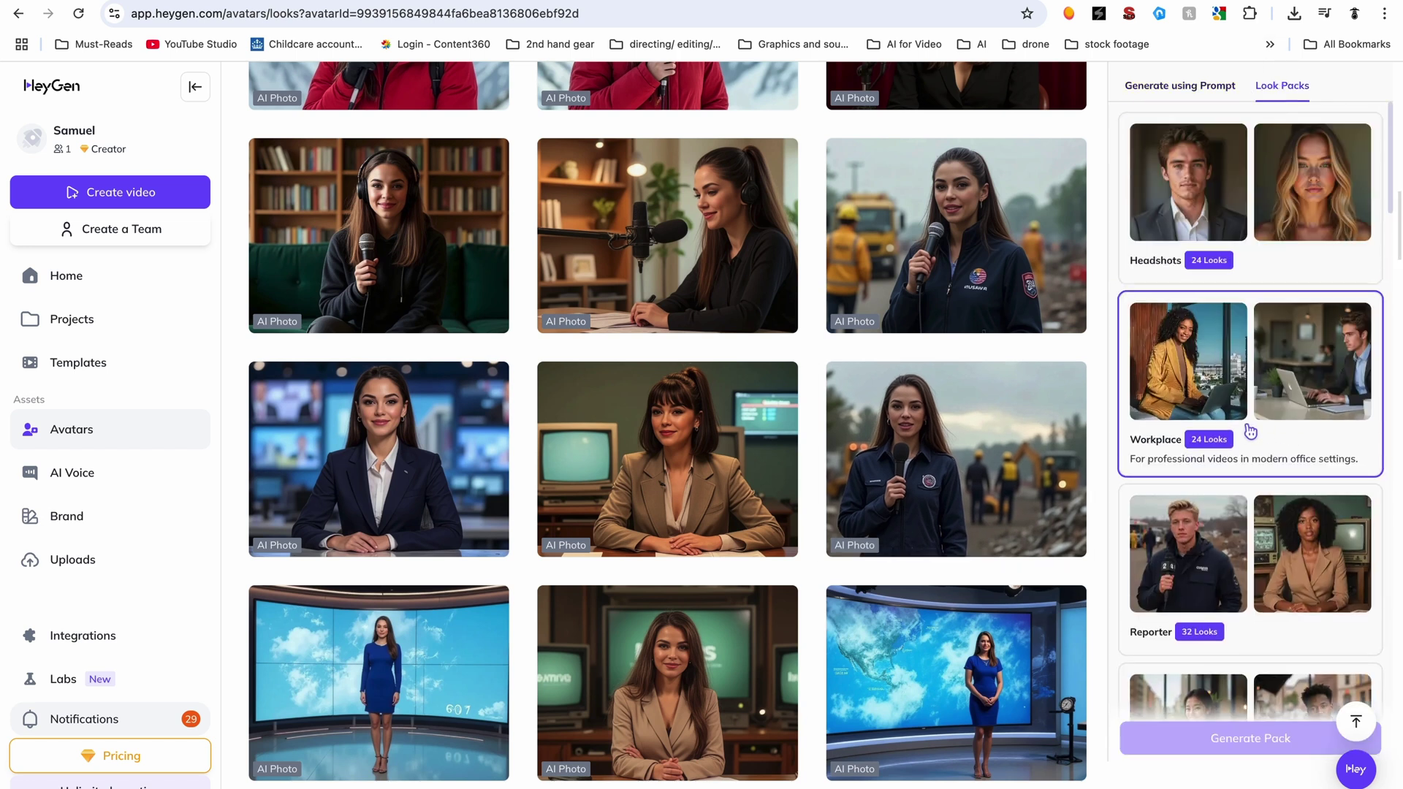
{"action": "scroll", "coordinate": [1264, 379], "scroll_direction": "up", "scroll_amount": 15}
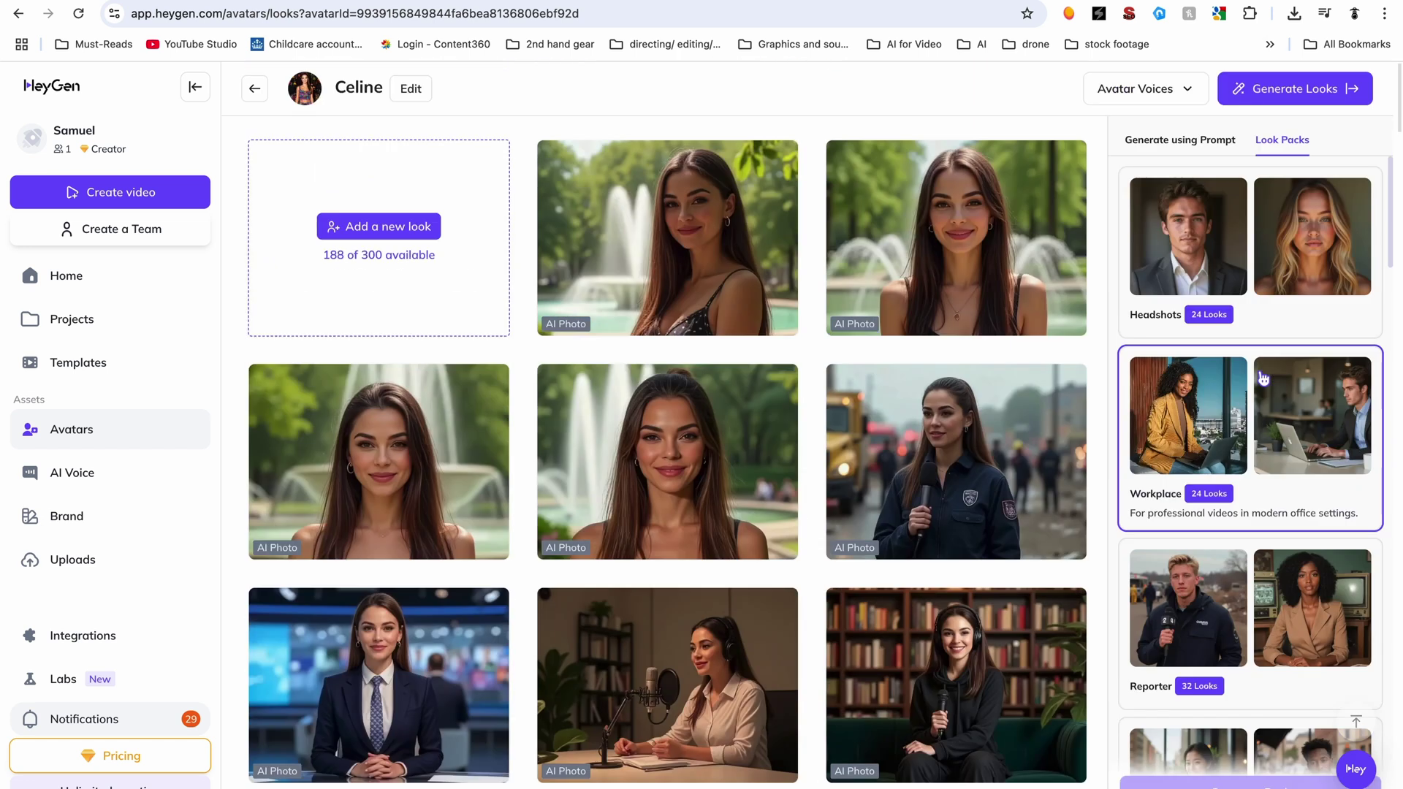
{"action": "scroll", "coordinate": [1234, 503], "scroll_direction": "down", "scroll_amount": 1}
{"action": "scroll", "coordinate": [1233, 503], "scroll_direction": "down", "scroll_amount": 4}
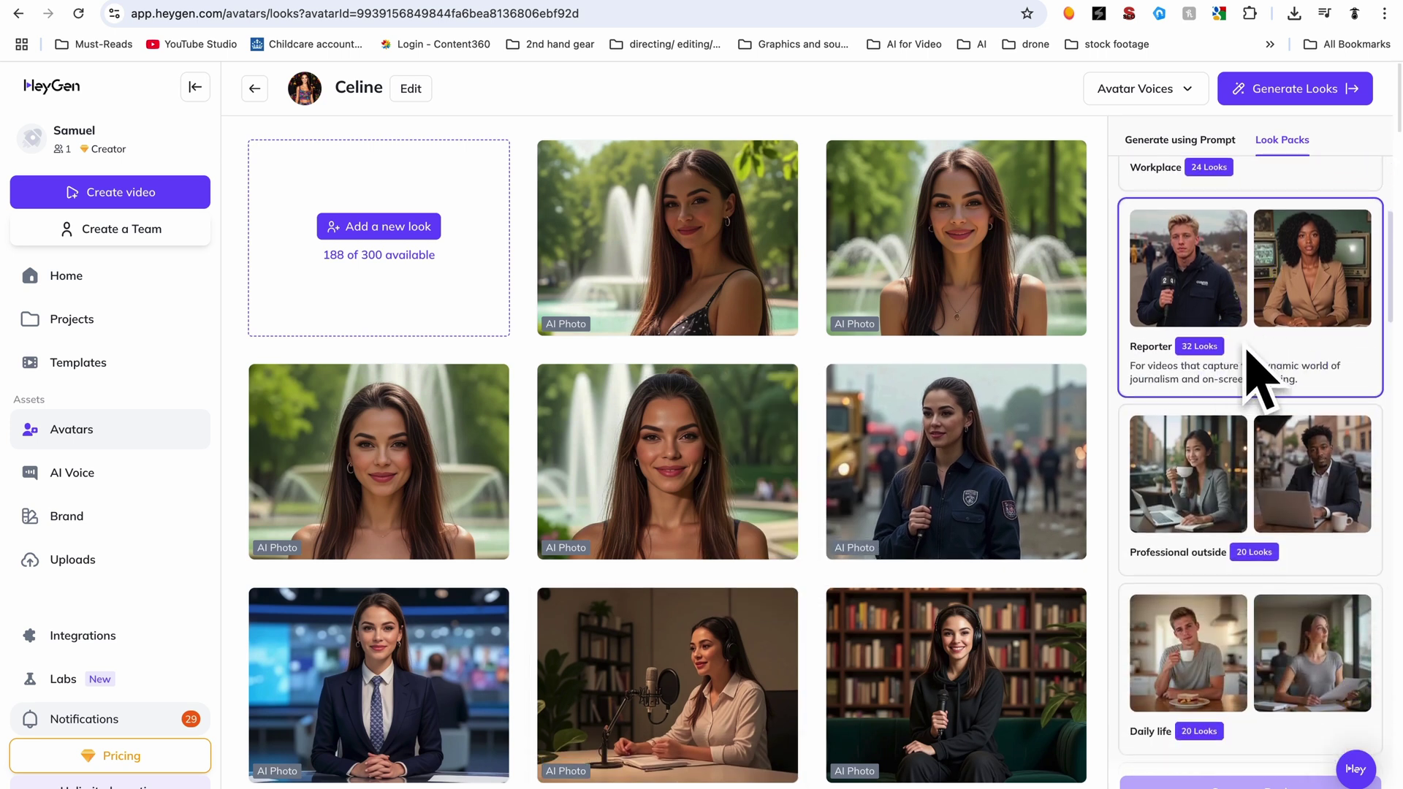
{"action": "scroll", "coordinate": [949, 434], "scroll_direction": "down", "scroll_amount": 10}
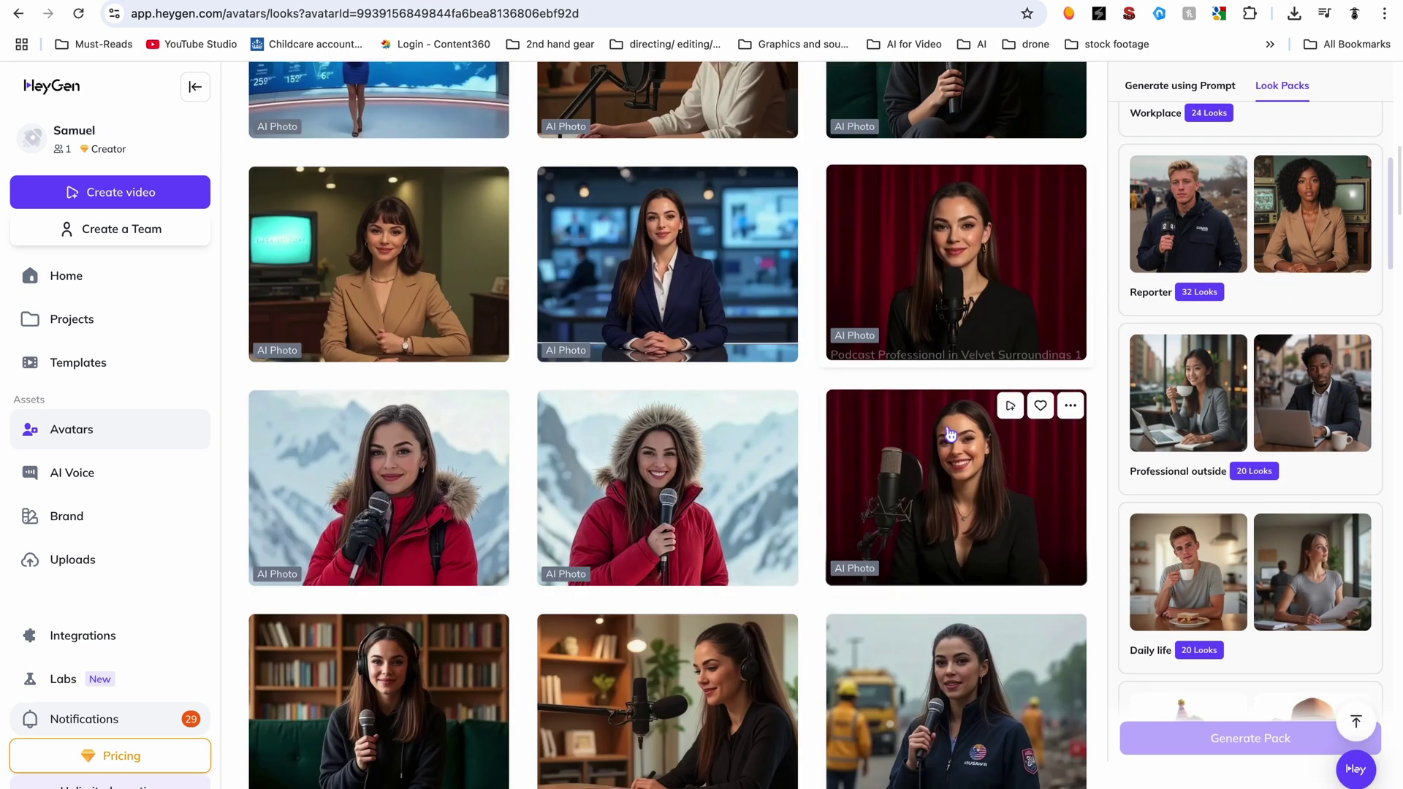
Step: Preview Celine's reporter and podcast looks one after another, including Breaking News Anchor 2 and Vintage News Maven 2, and close the preview
{"action": "left_click", "coordinate": [643, 486]}
{"action": "left_click", "coordinate": [388, 442]}
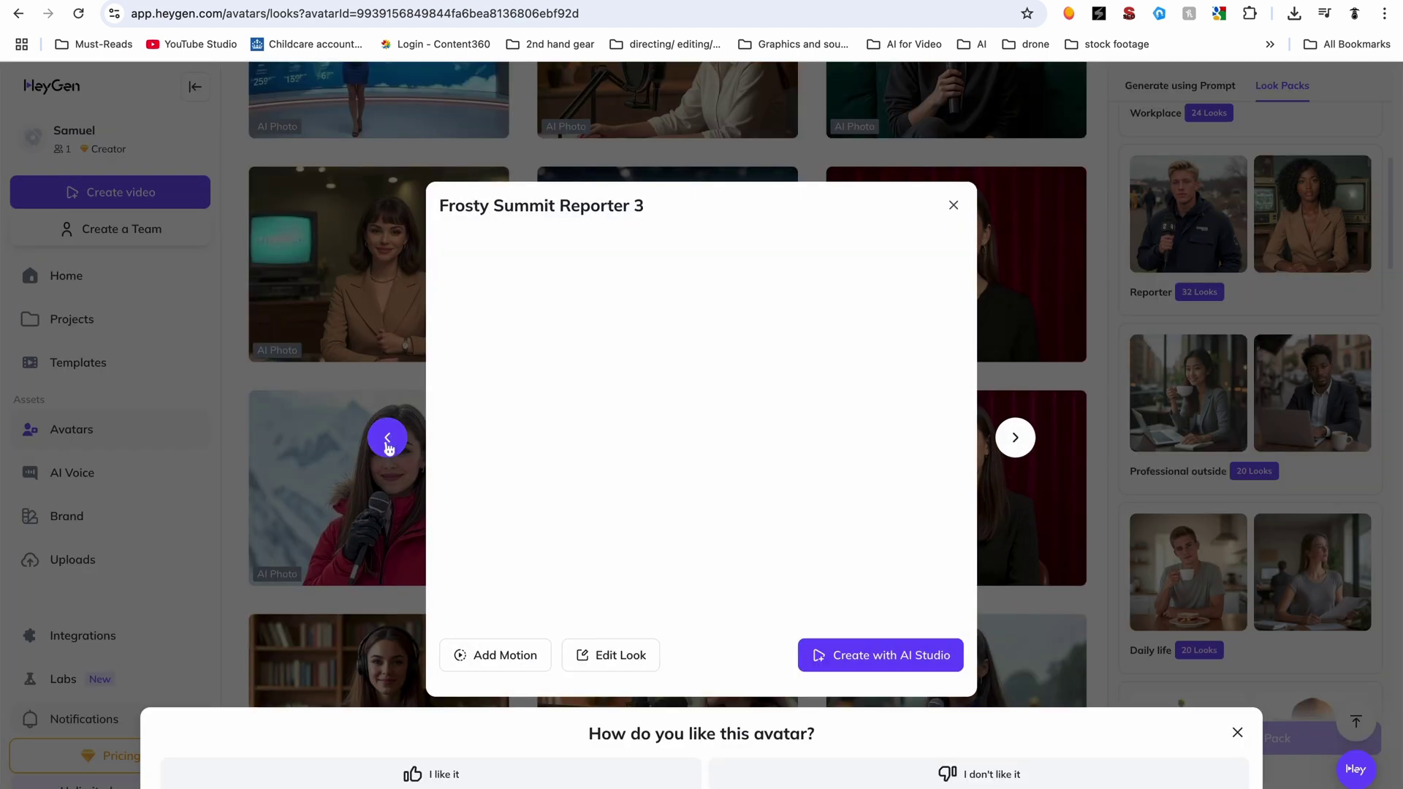
{"action": "left_click", "coordinate": [388, 440]}
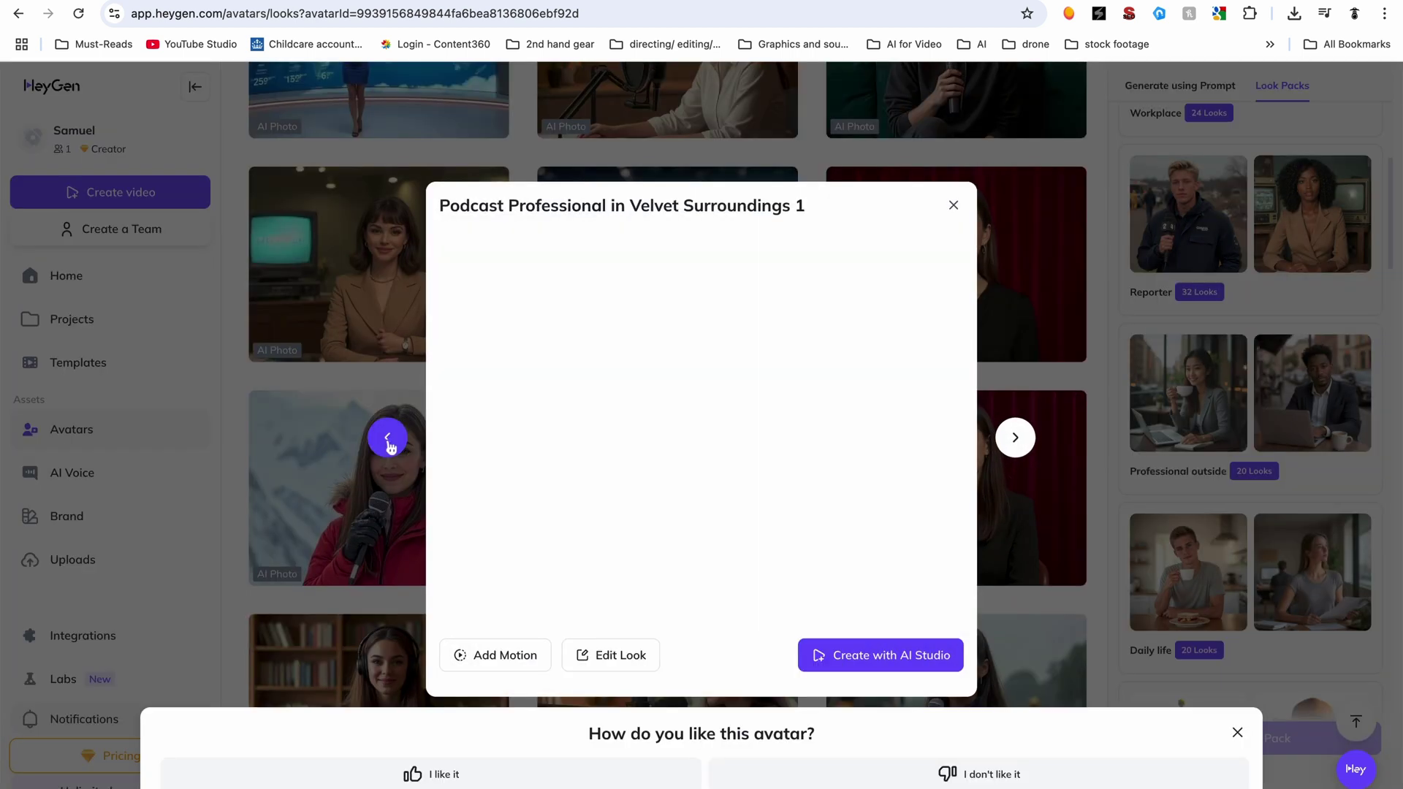
{"action": "left_click", "coordinate": [388, 440]}
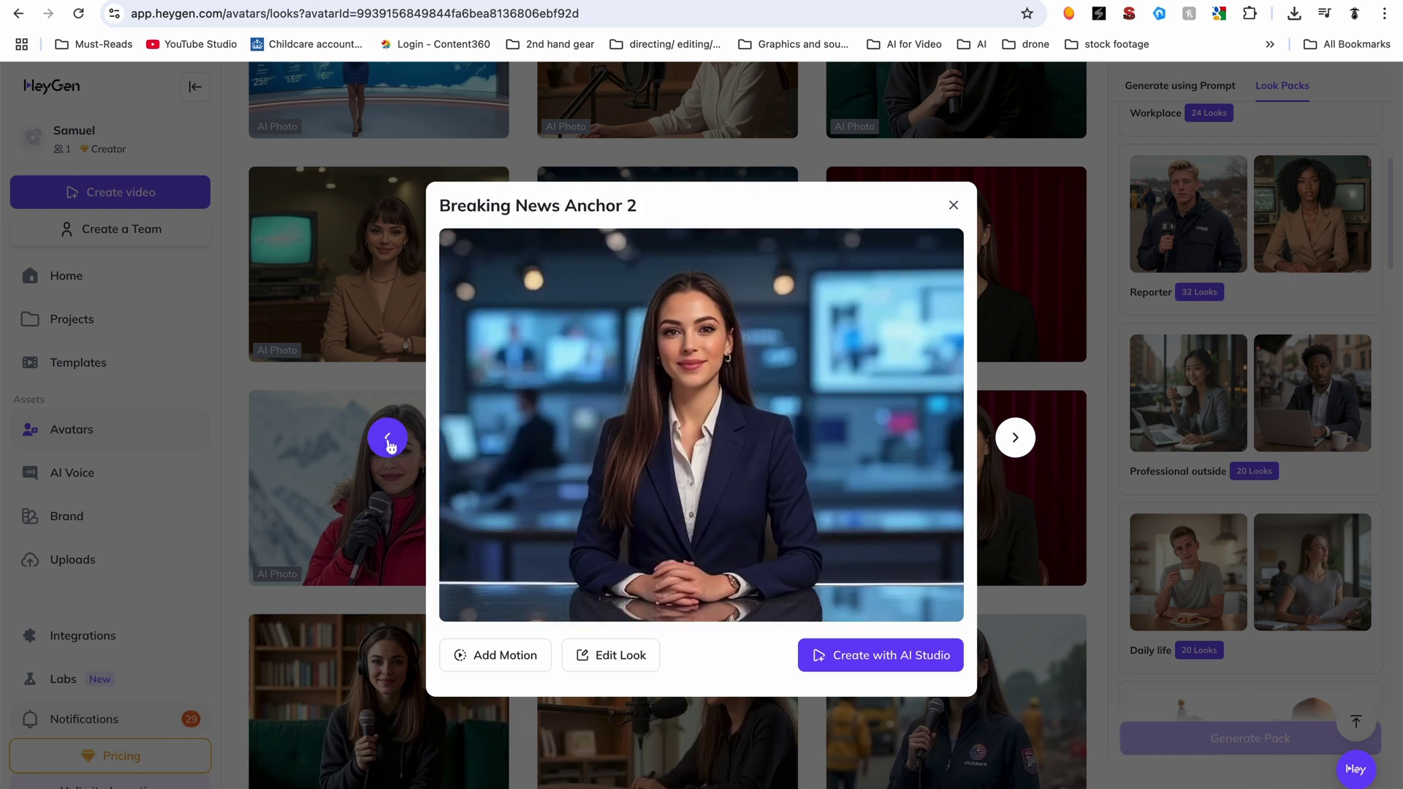
{"action": "left_click", "coordinate": [389, 441]}
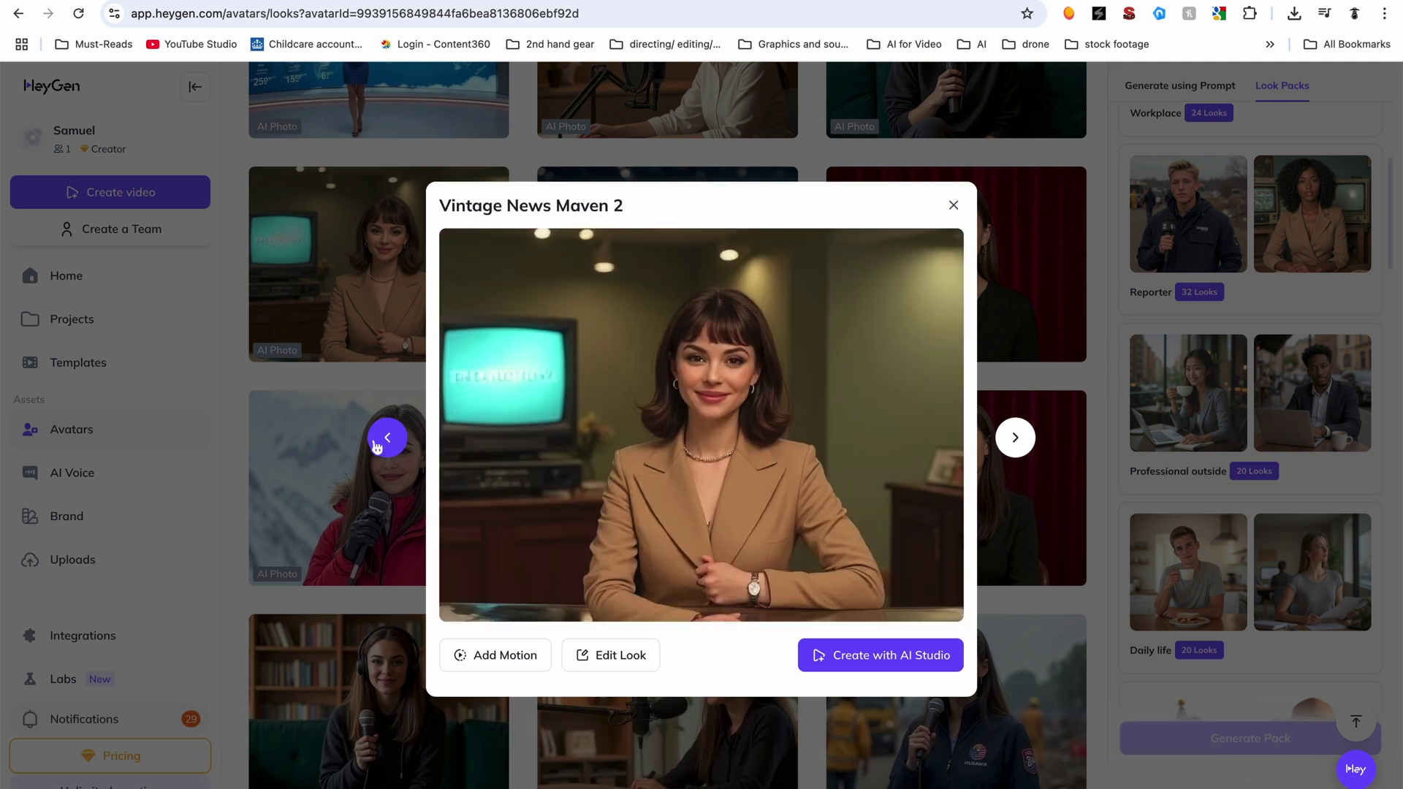
{"action": "left_click", "coordinate": [386, 442]}
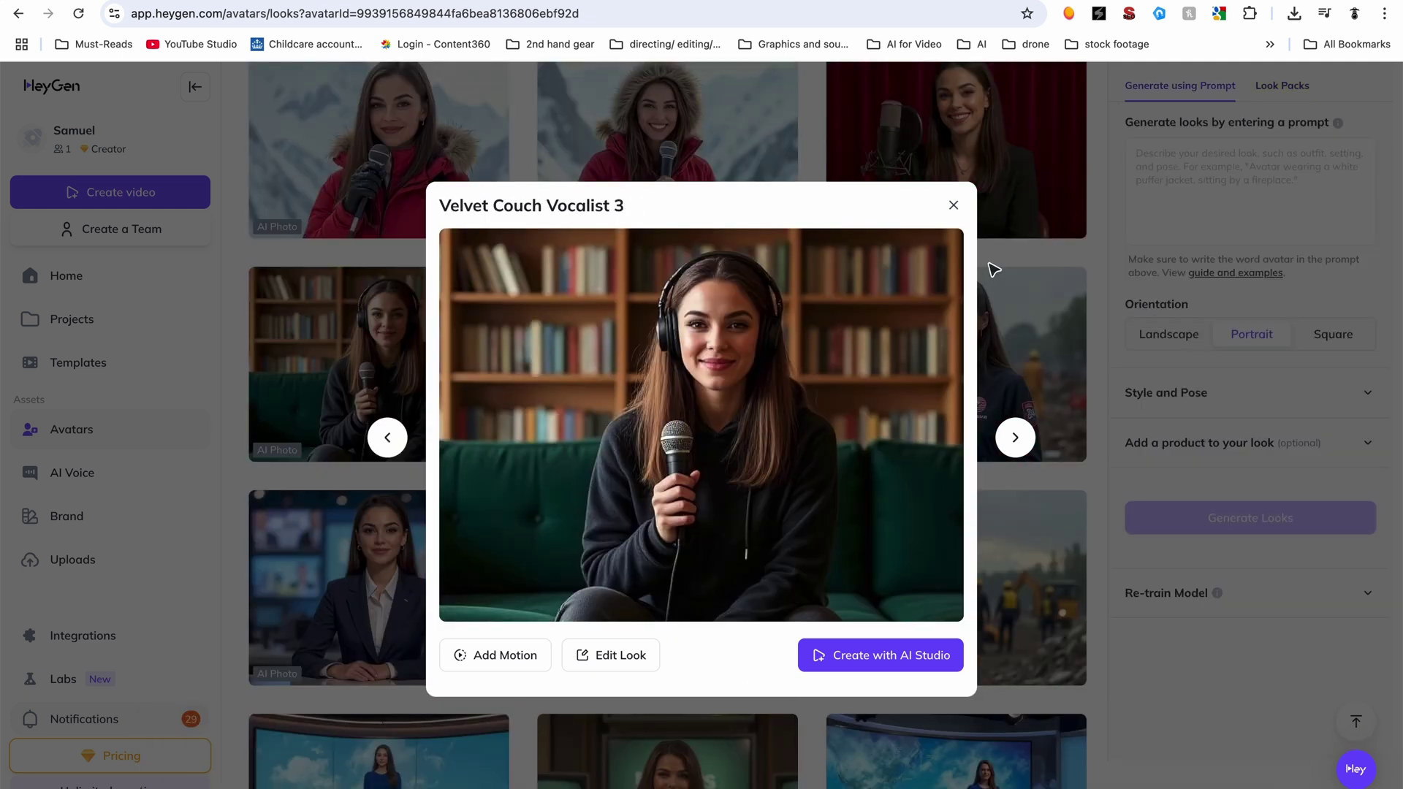
{"action": "left_click", "coordinate": [954, 206]}
Step: Inspect the avatar editing settings of the Urban Elegance Celine 3 look and return to Celine's looks without saving
{"action": "scroll", "coordinate": [782, 527], "scroll_direction": "down", "scroll_amount": 10}
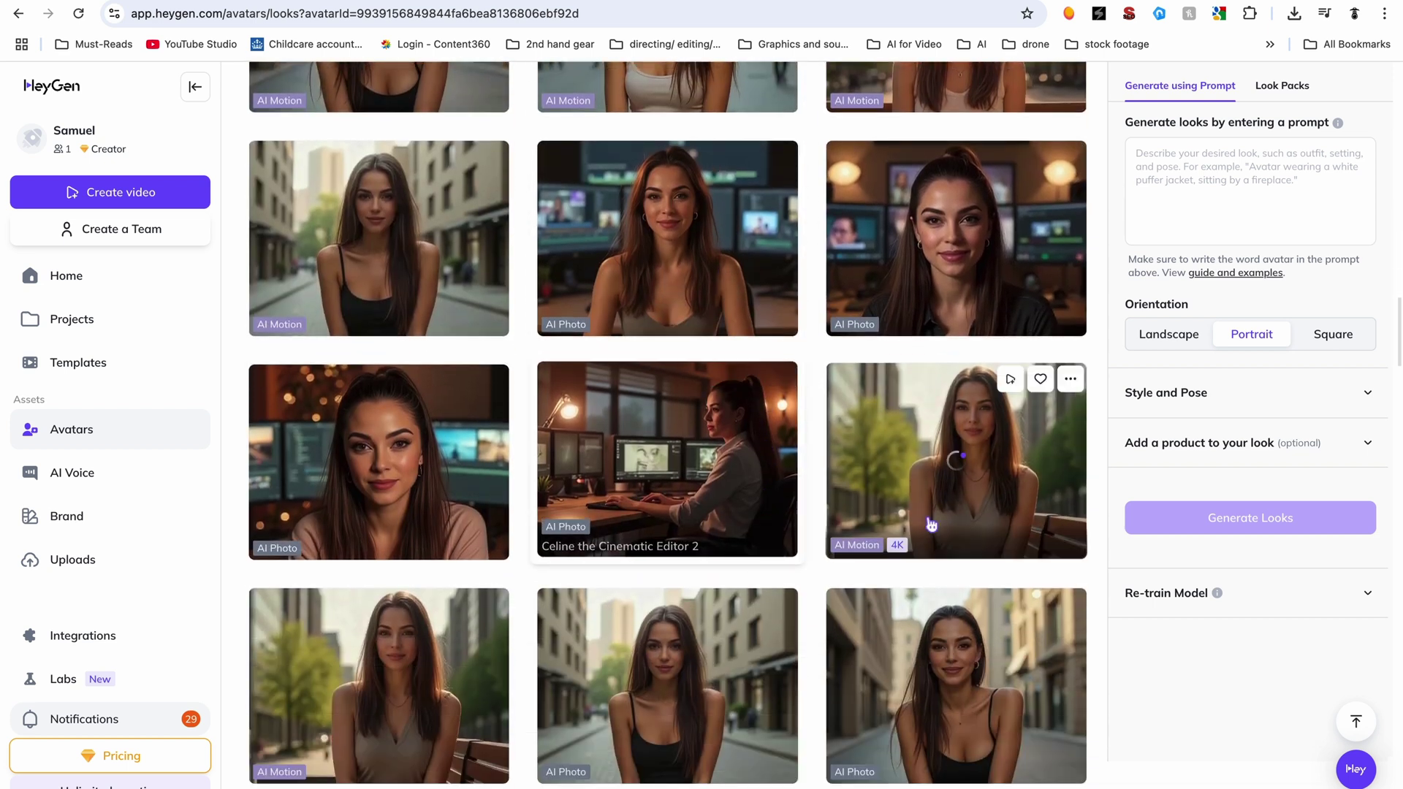
{"action": "left_click", "coordinate": [931, 521]}
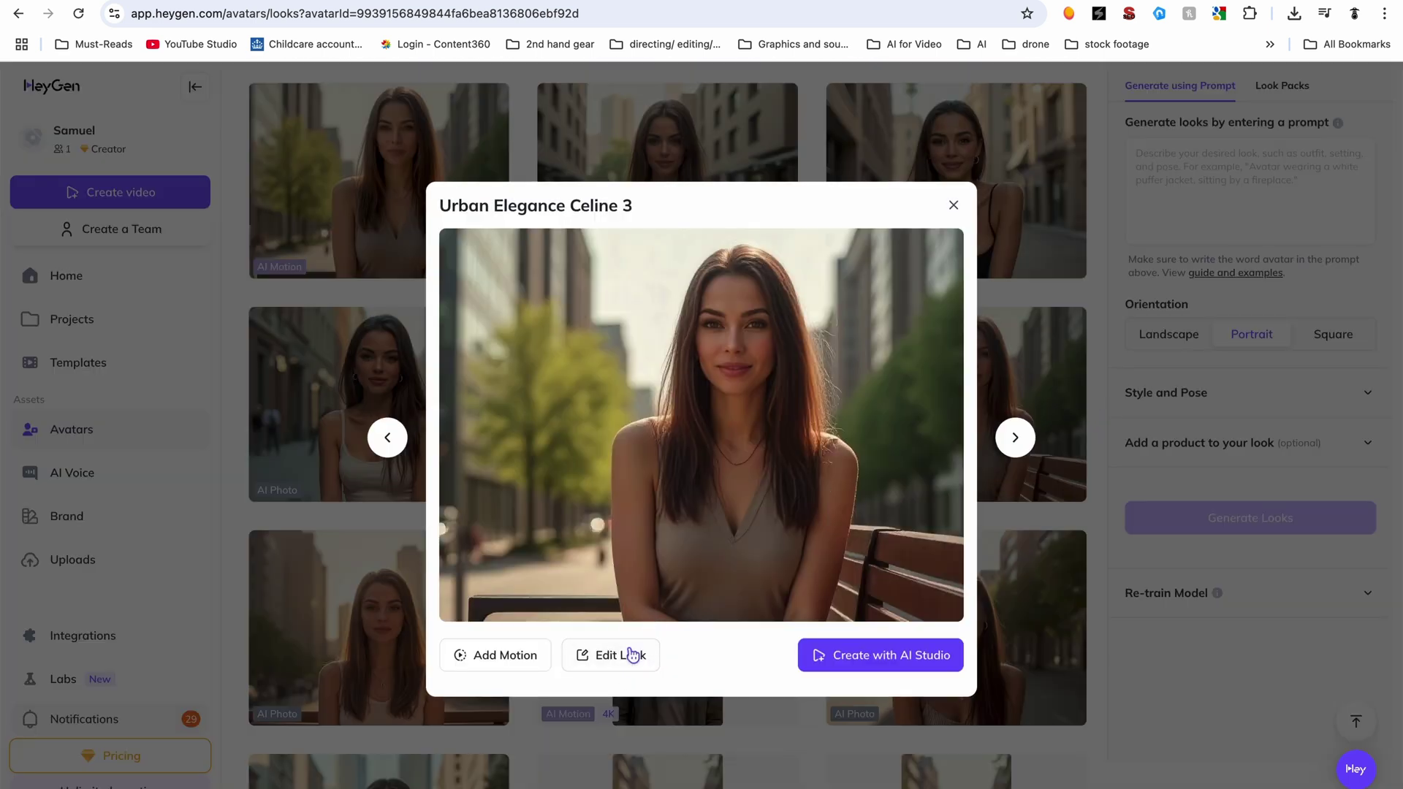
{"action": "left_click", "coordinate": [623, 655]}
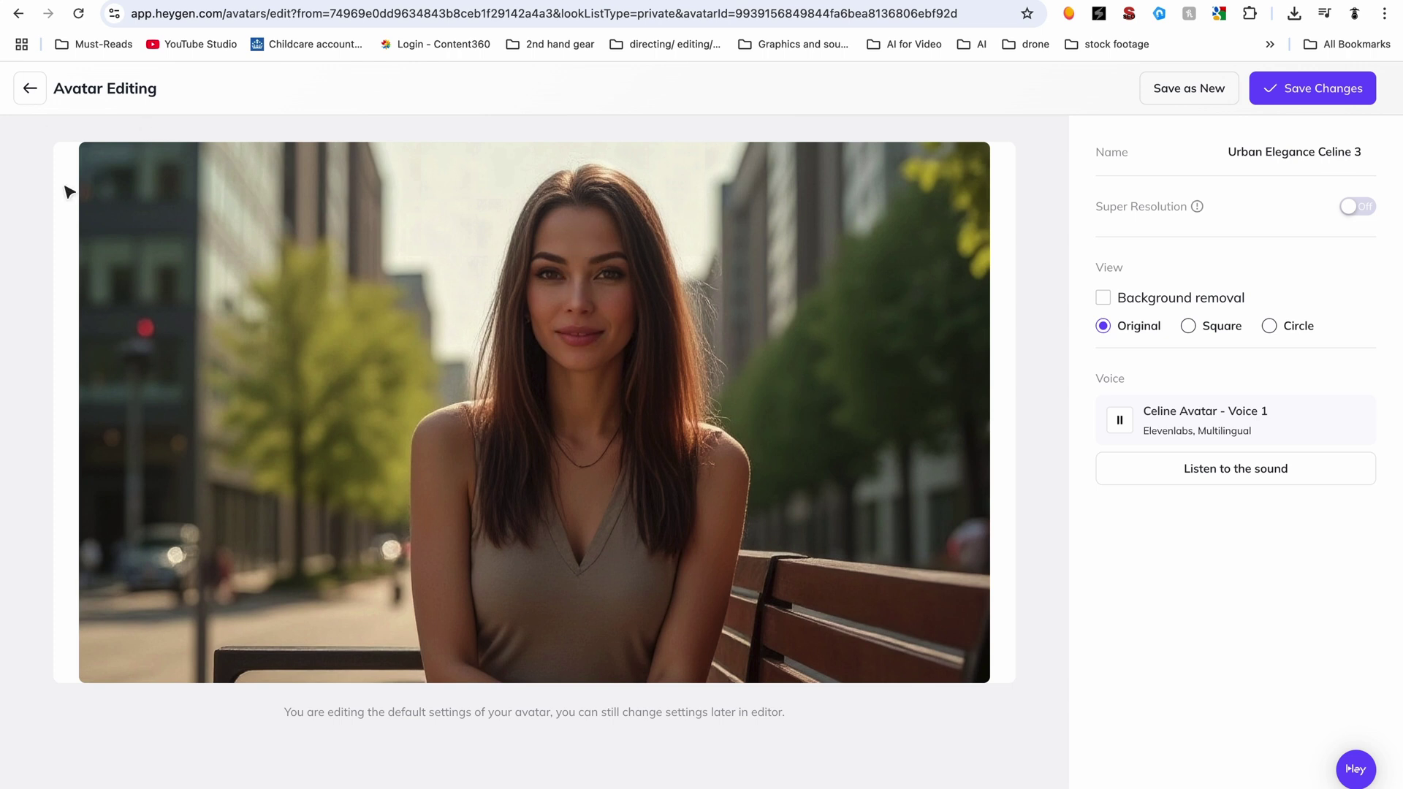
{"action": "key", "text": "alt+Left"}
Step: Play the motion preview of the 4K AI Motion look Urban Elegance Celine 3 and close it
{"action": "scroll", "coordinate": [731, 438], "scroll_direction": "down", "scroll_amount": 10}
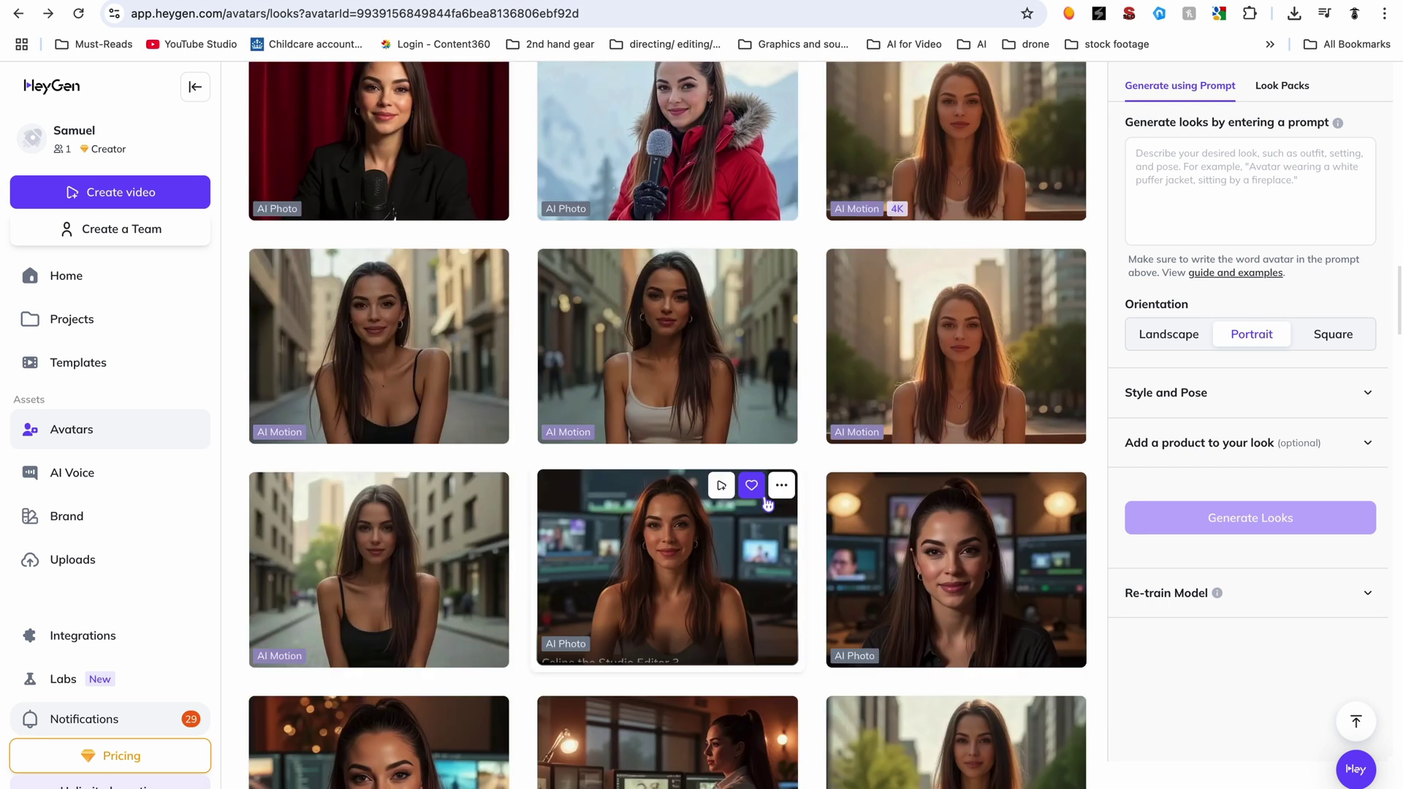
{"action": "scroll", "coordinate": [927, 339], "scroll_direction": "down", "scroll_amount": 2}
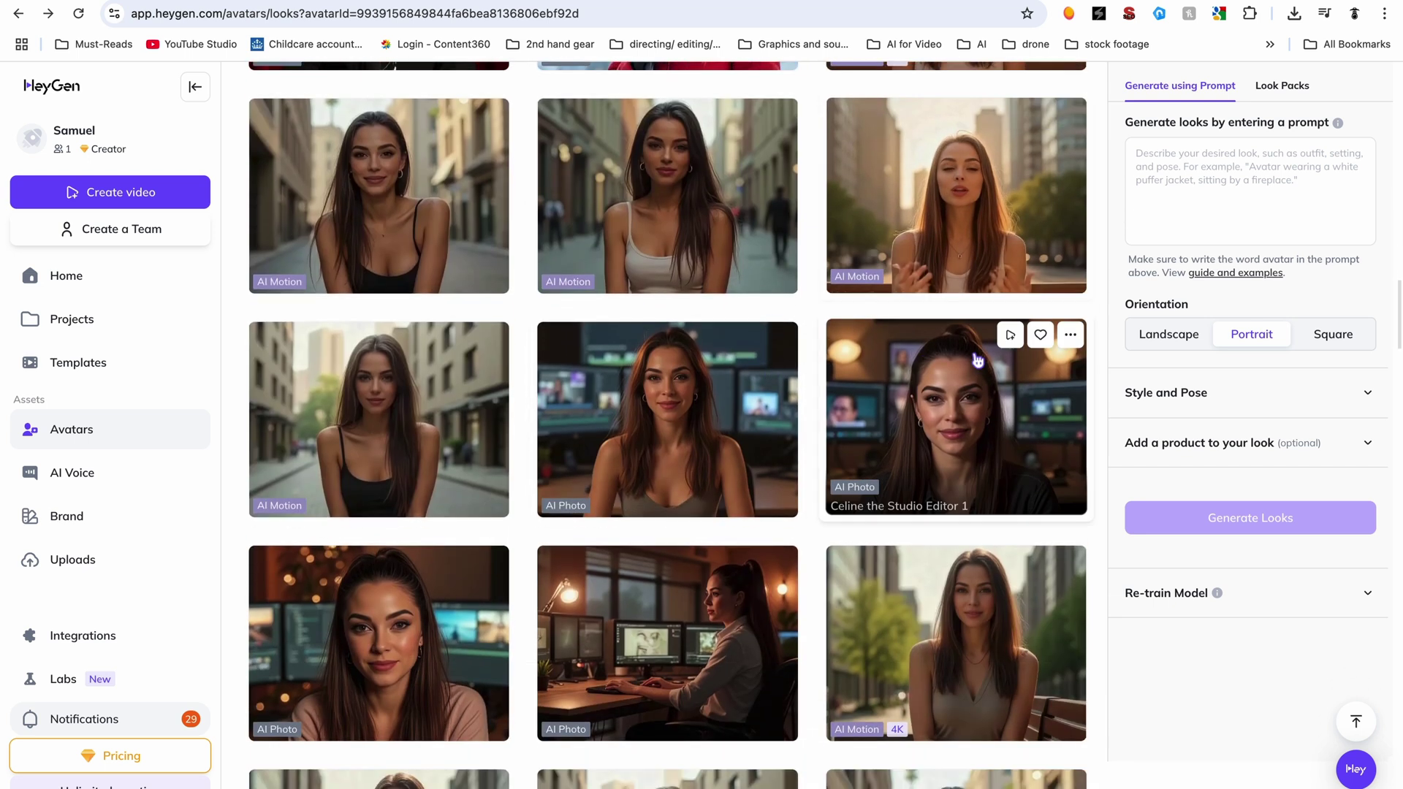
{"action": "scroll", "coordinate": [695, 475], "scroll_direction": "down", "scroll_amount": 1}
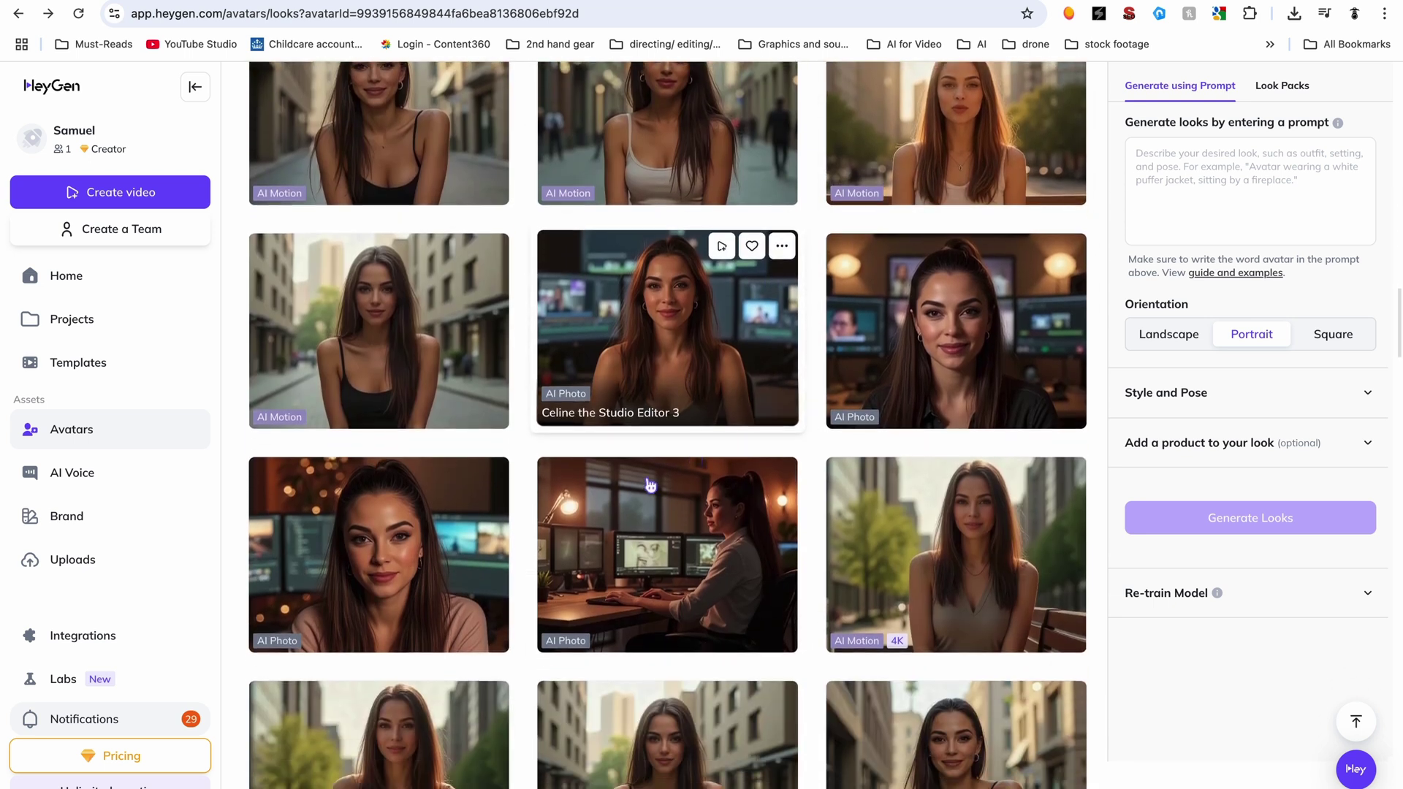
{"action": "left_click", "coordinate": [943, 562]}
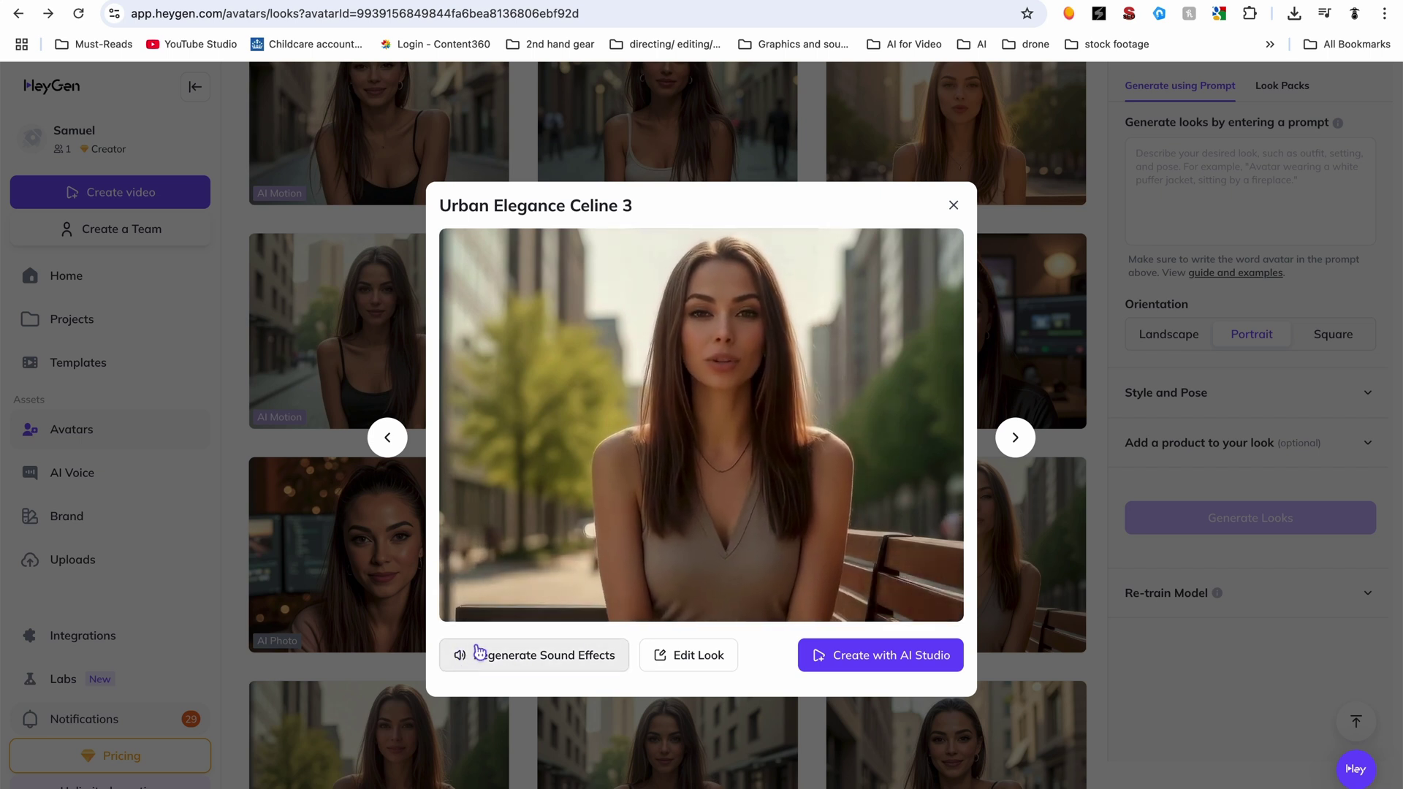
{"action": "left_click", "coordinate": [667, 412]}
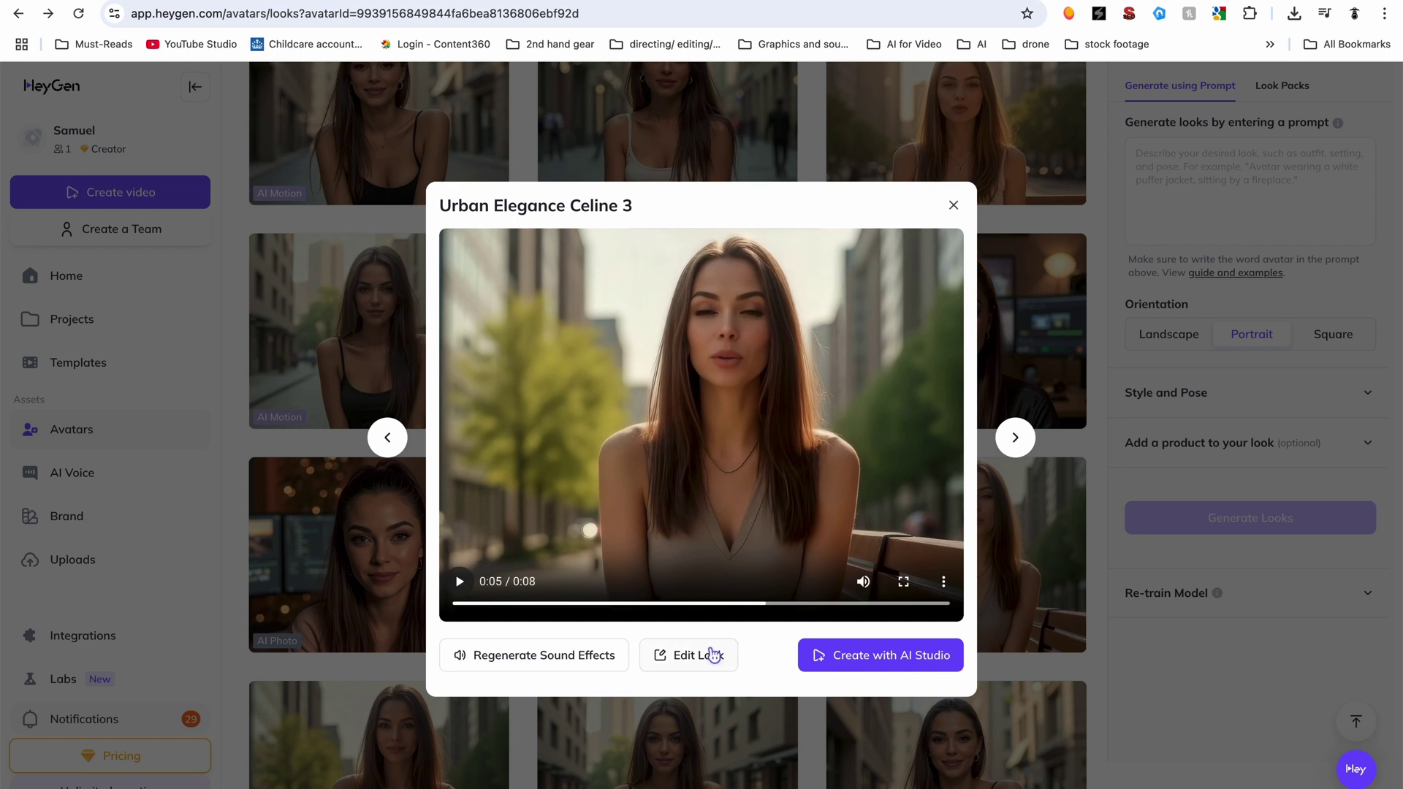
{"action": "left_click", "coordinate": [815, 654]}
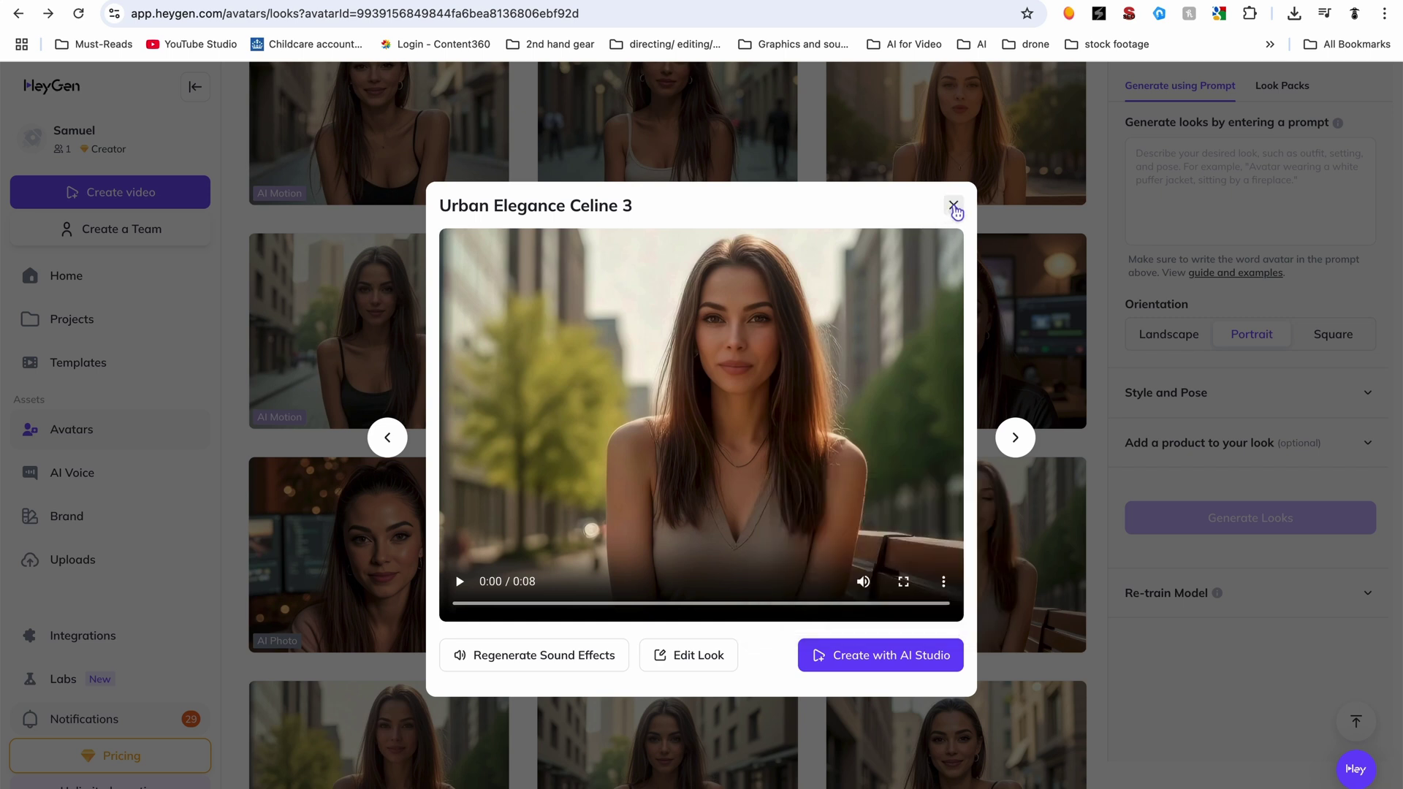
{"action": "left_click", "coordinate": [954, 206]}
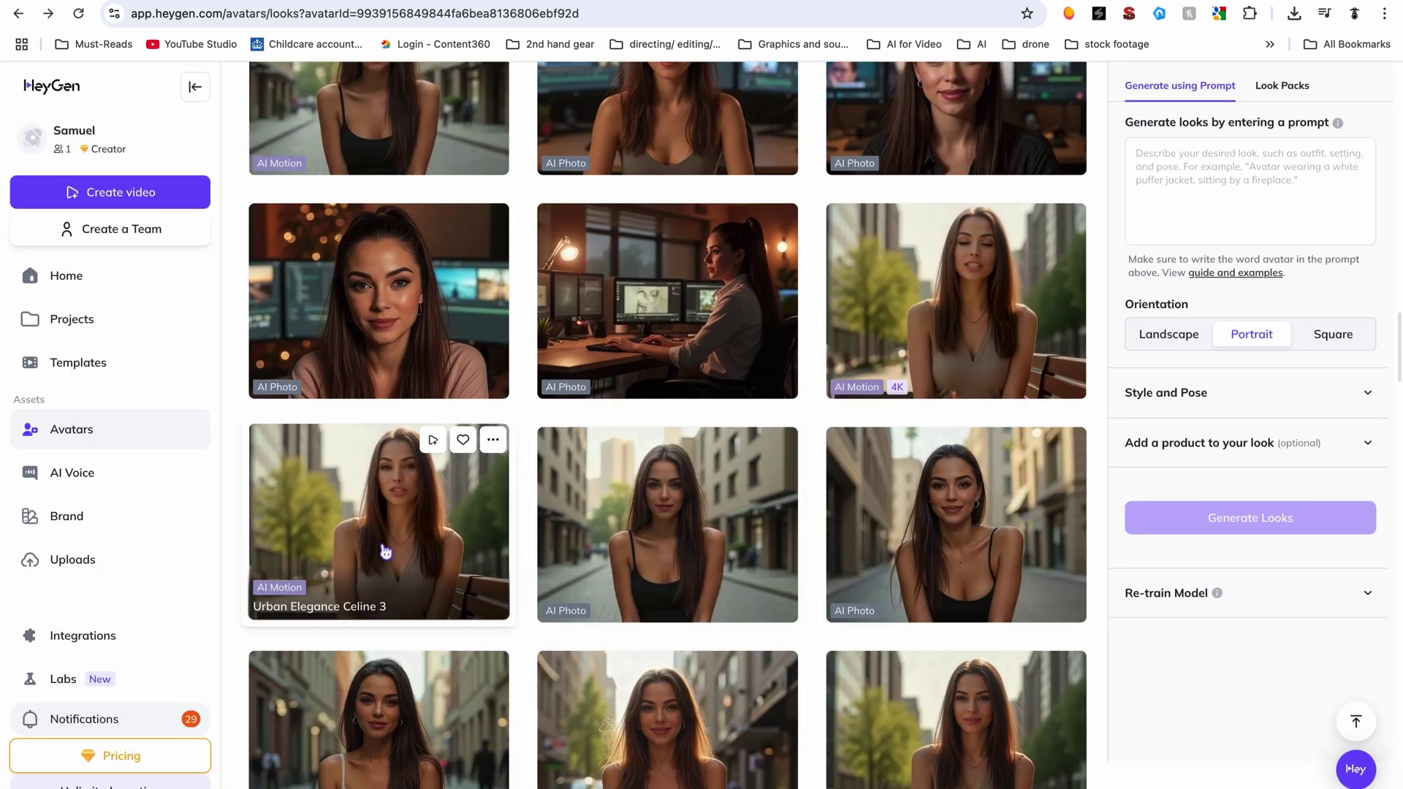
Step: Preview the still AI Photo version of Urban Elegance Celine 3 and close it
{"action": "scroll", "coordinate": [965, 593], "scroll_direction": "down", "scroll_amount": 2}
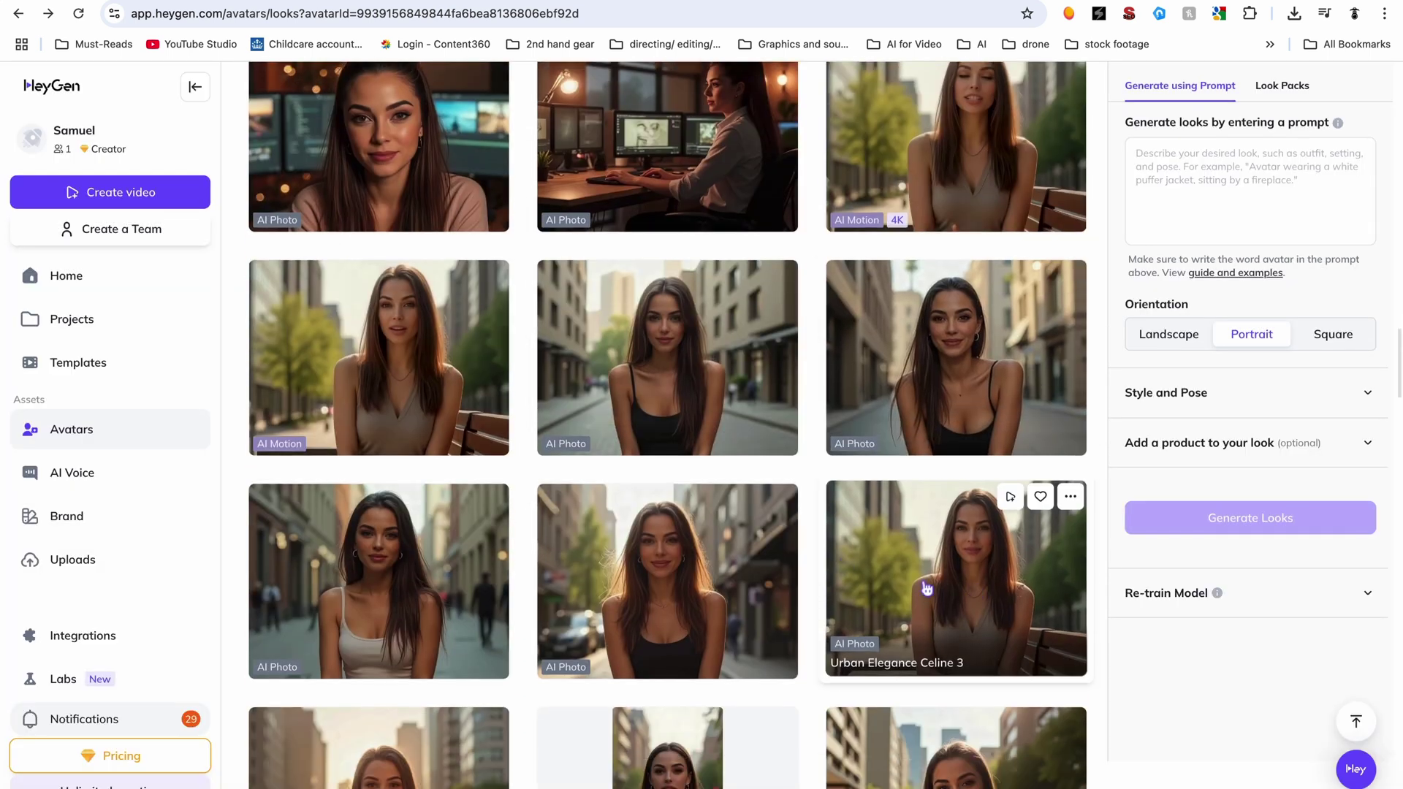
{"action": "left_click", "coordinate": [943, 584]}
{"action": "mouse_move", "coordinate": [876, 666]}
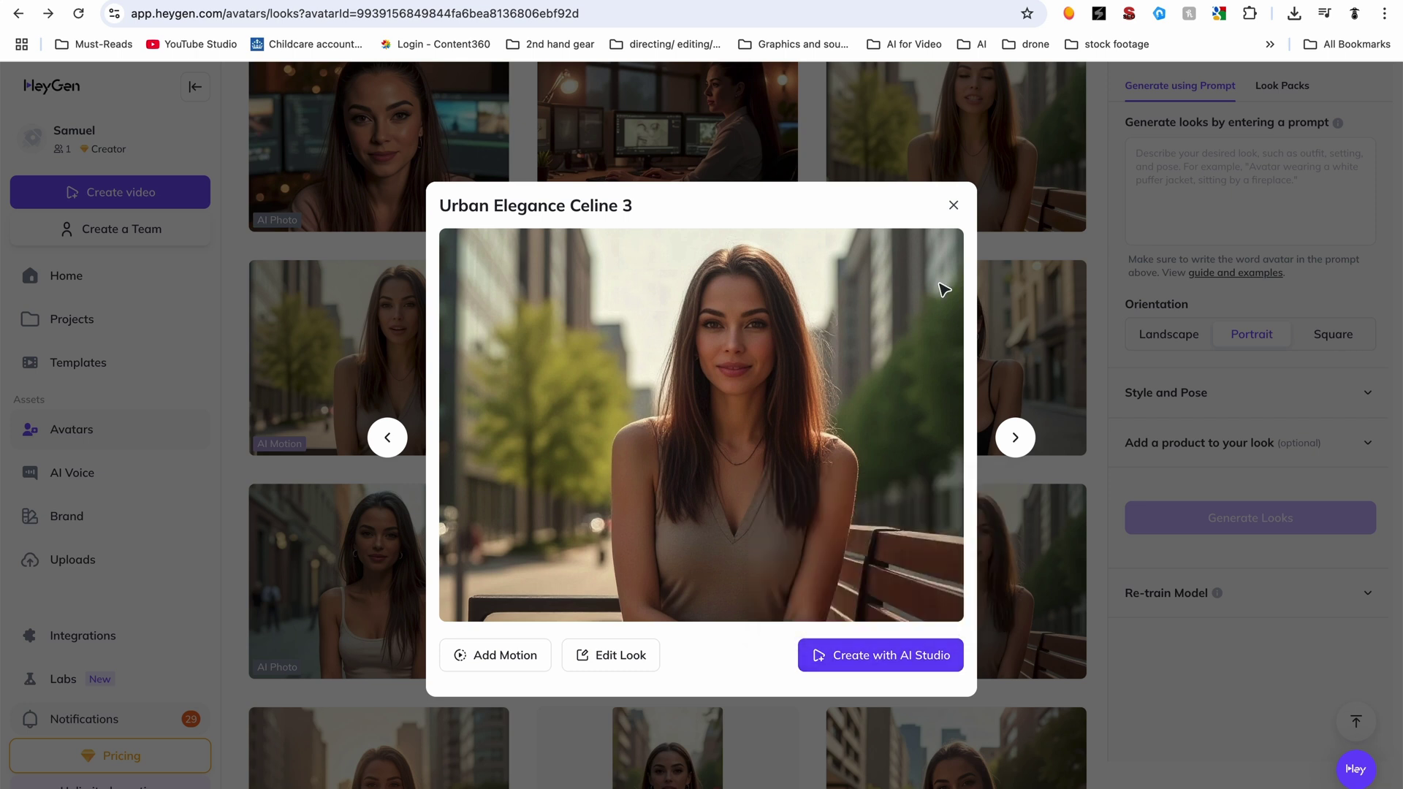
{"action": "left_click", "coordinate": [954, 207]}
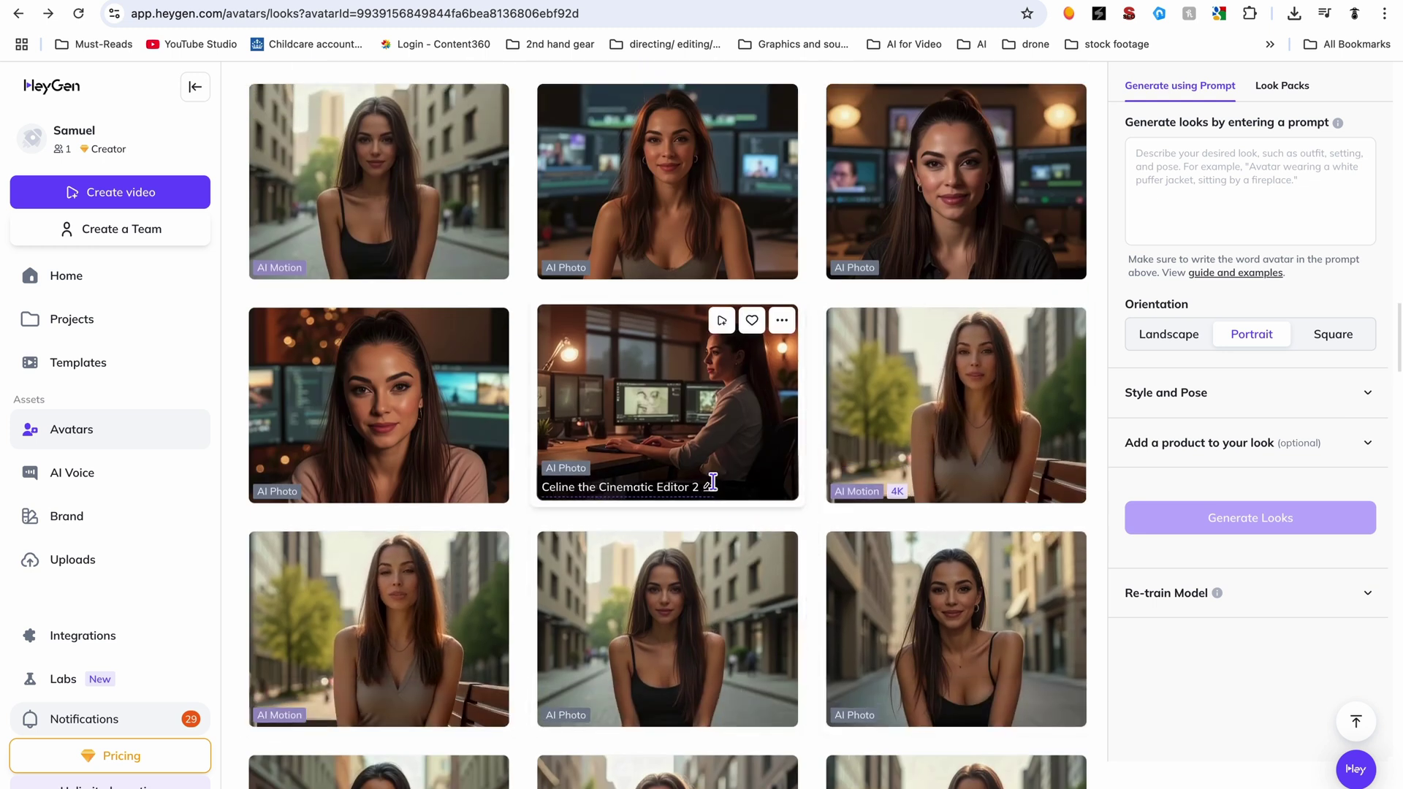
Step: Go to the projects to view the video "no motion effect added"
{"action": "left_click", "coordinate": [77, 320]}
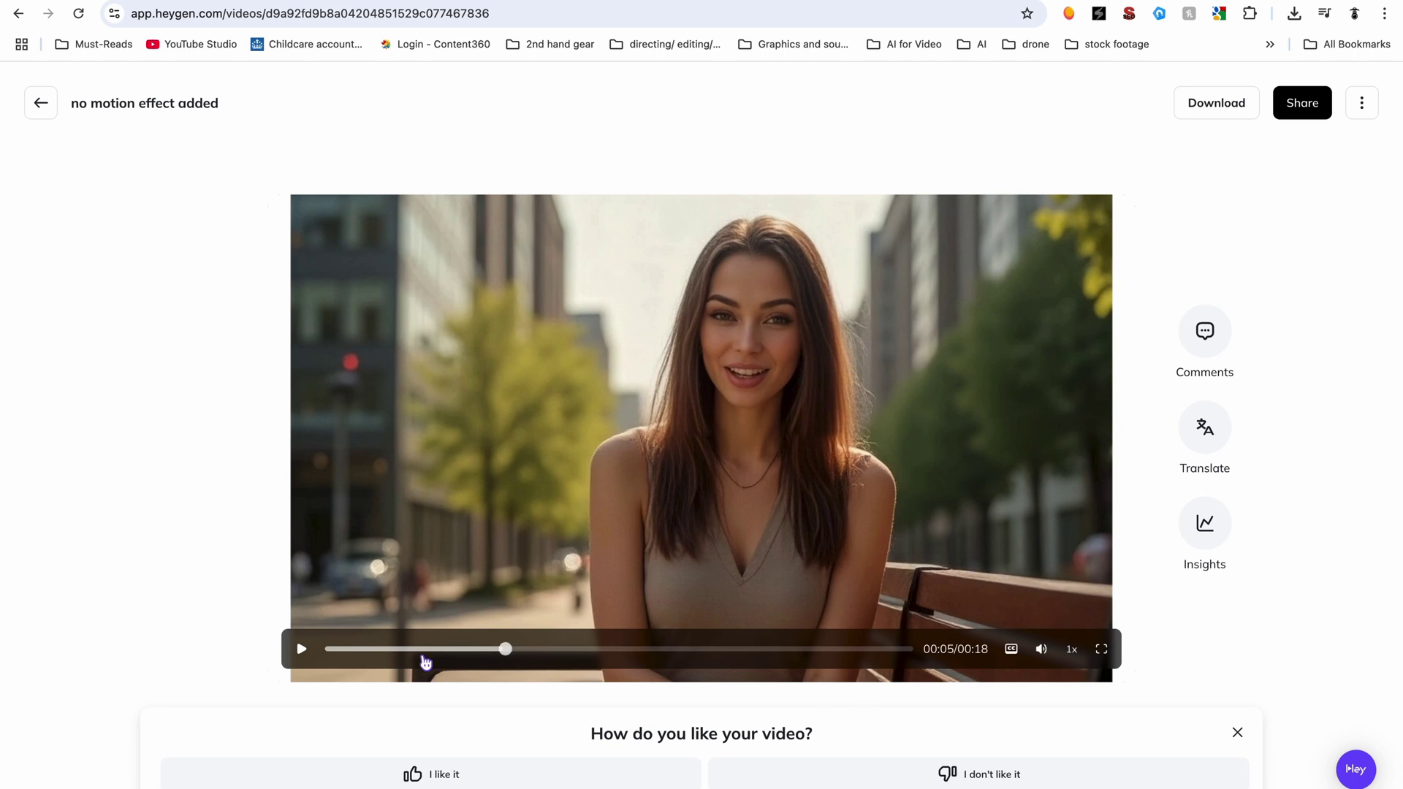
Step: Return to the projects, open the video "Celine outdoor test 01" and scrub through it to about 00:09
{"action": "left_click", "coordinate": [42, 106]}
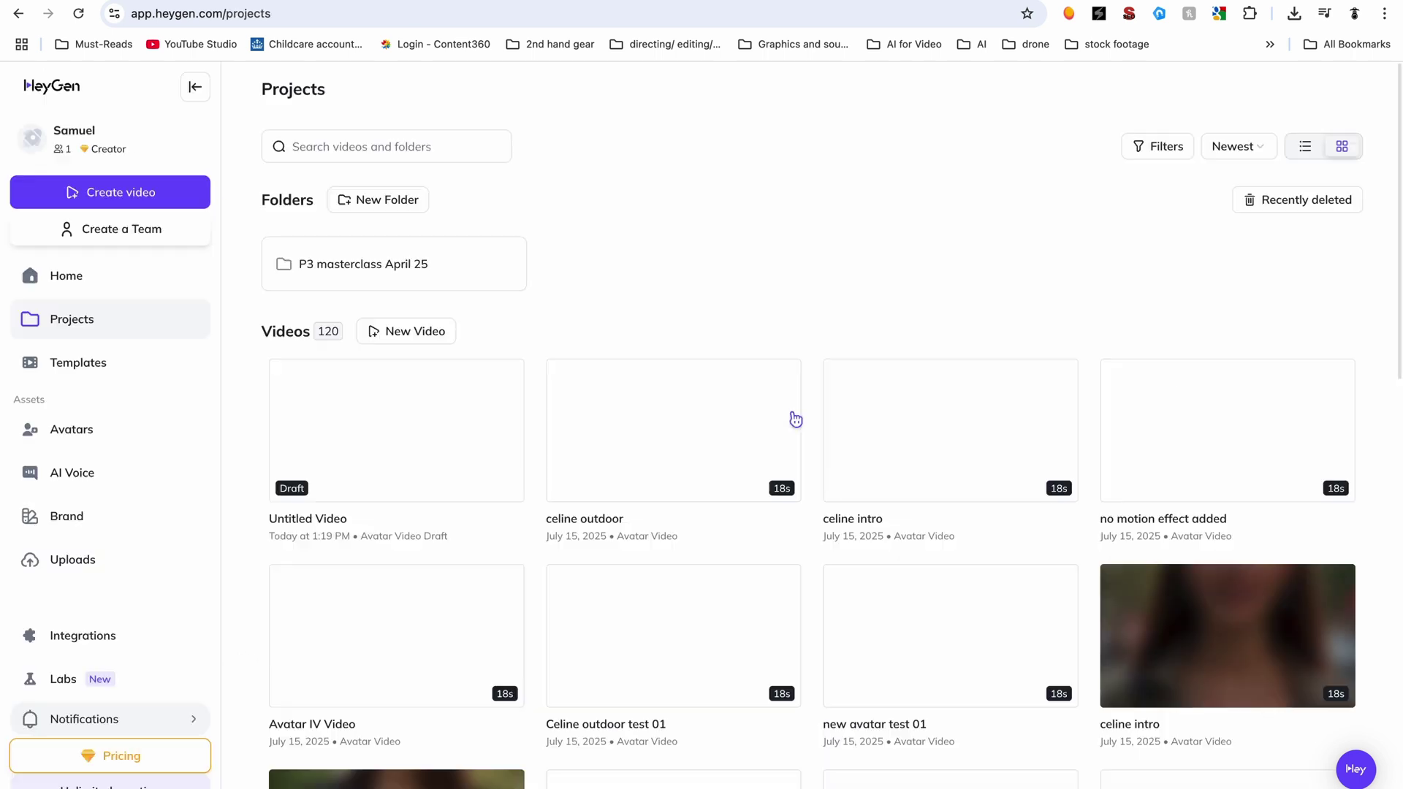
{"action": "scroll", "coordinate": [796, 416], "scroll_direction": "down", "scroll_amount": 1}
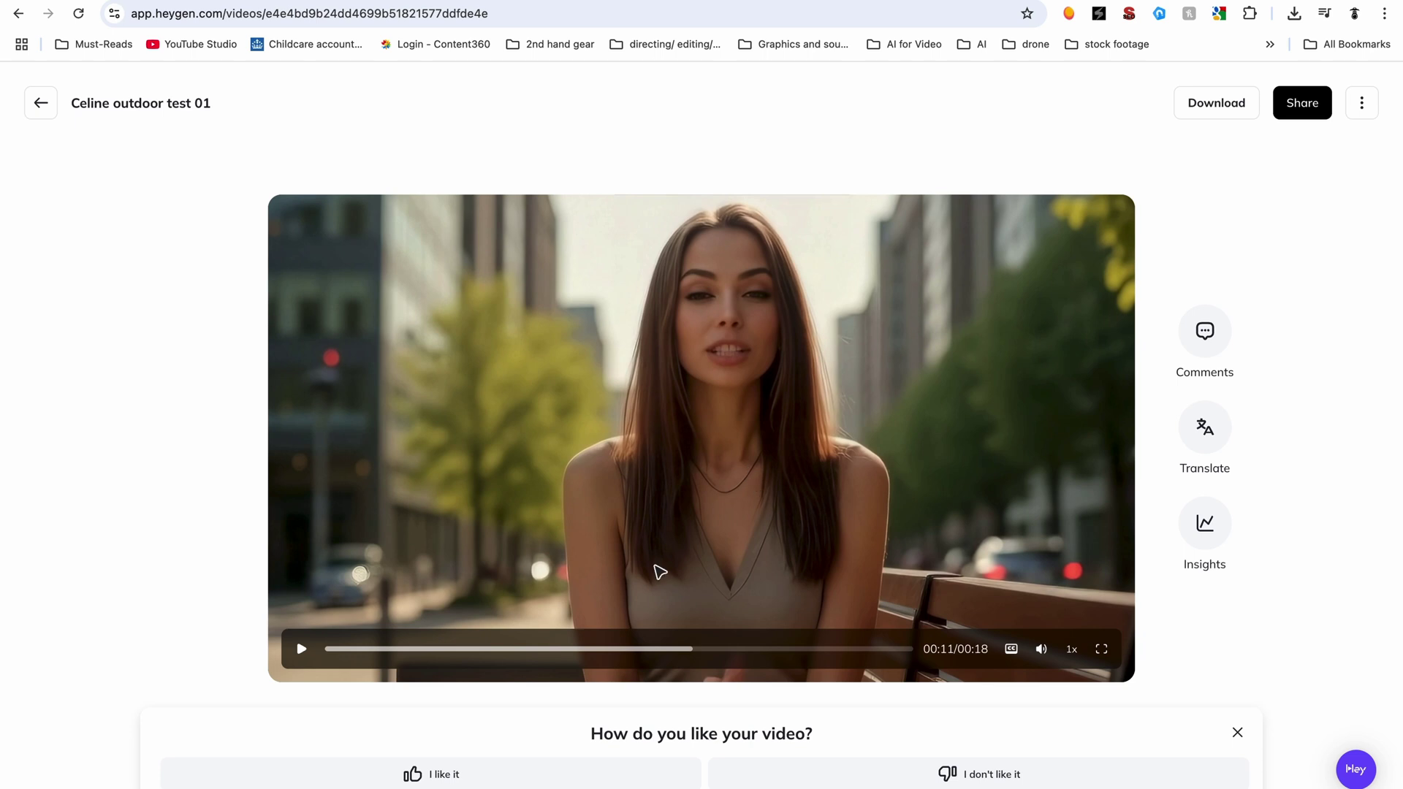
{"action": "mouse_move", "coordinate": [532, 657]}
{"action": "left_mouse_down"}
{"action": "mouse_move", "coordinate": [489, 654]}
{"action": "mouse_move", "coordinate": [604, 654]}
{"action": "mouse_move", "coordinate": [511, 653]}
{"action": "mouse_move", "coordinate": [529, 653]}
{"action": "left_mouse_up"}
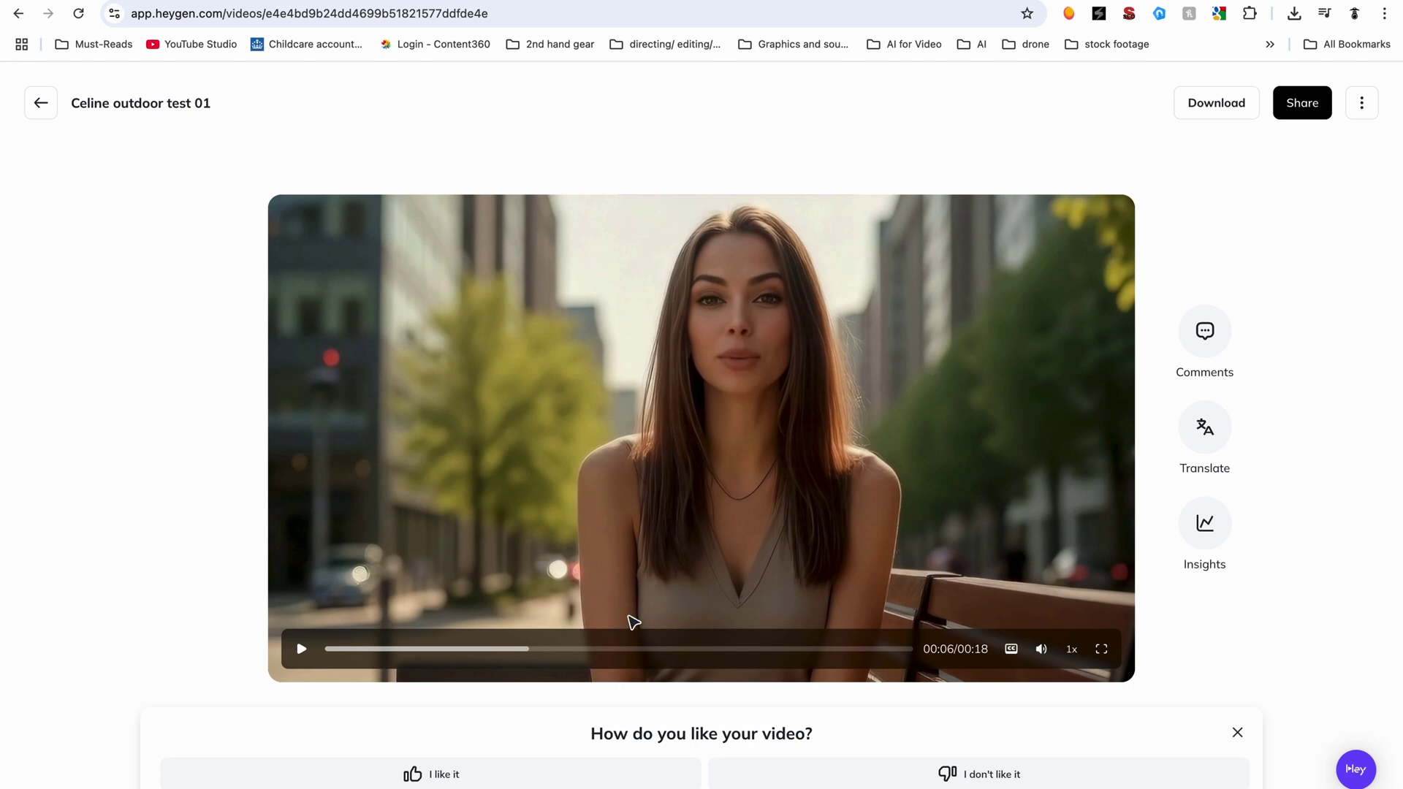
{"action": "left_click_drag", "start_coordinate": [539, 656], "coordinate": [623, 658]}
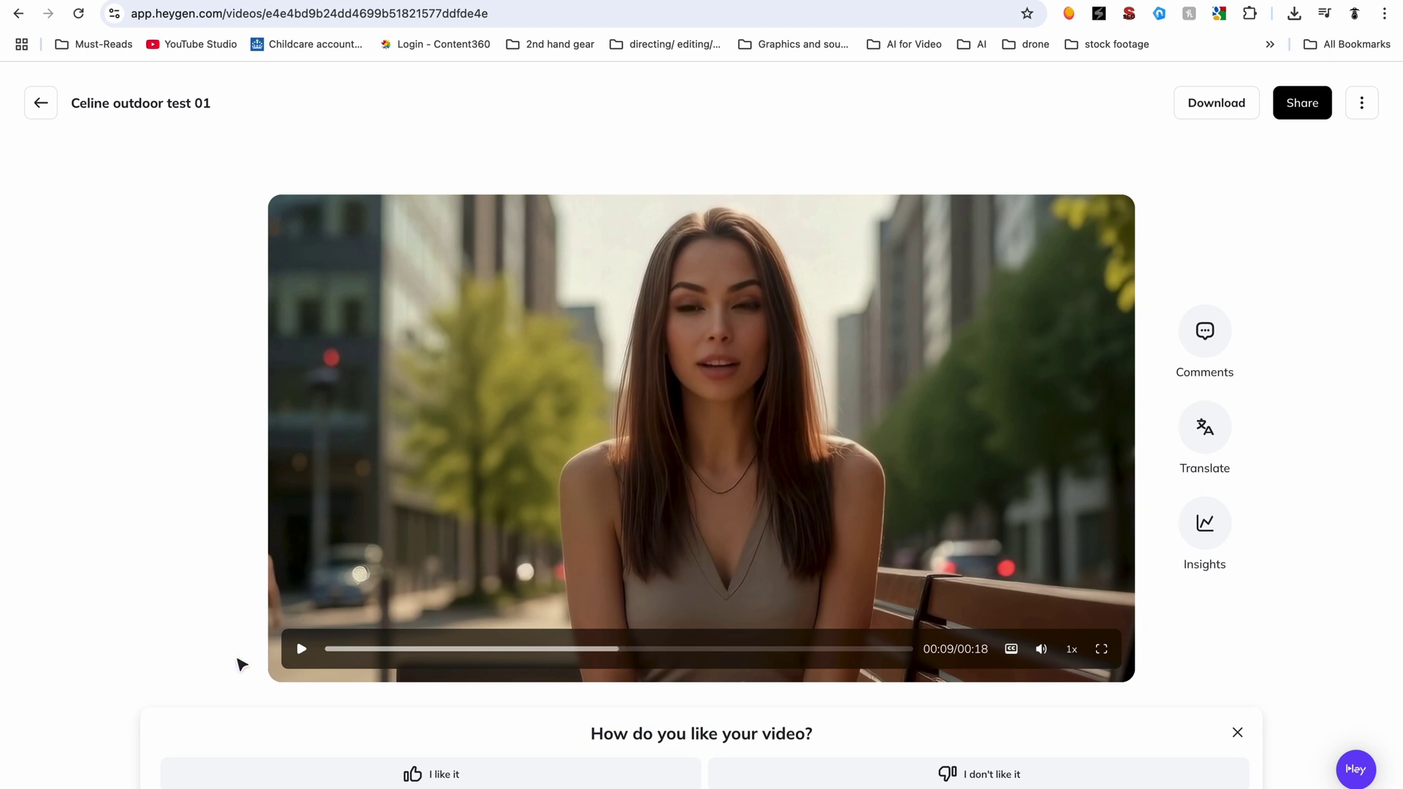
Step: Mute "Celine outdoor test 01" and replay its middle section to examine the avatar's lip and head movement
{"action": "left_click", "coordinate": [302, 652]}
{"action": "left_click", "coordinate": [314, 657]}
{"action": "left_click", "coordinate": [1041, 649]}
{"action": "left_click", "coordinate": [302, 650]}
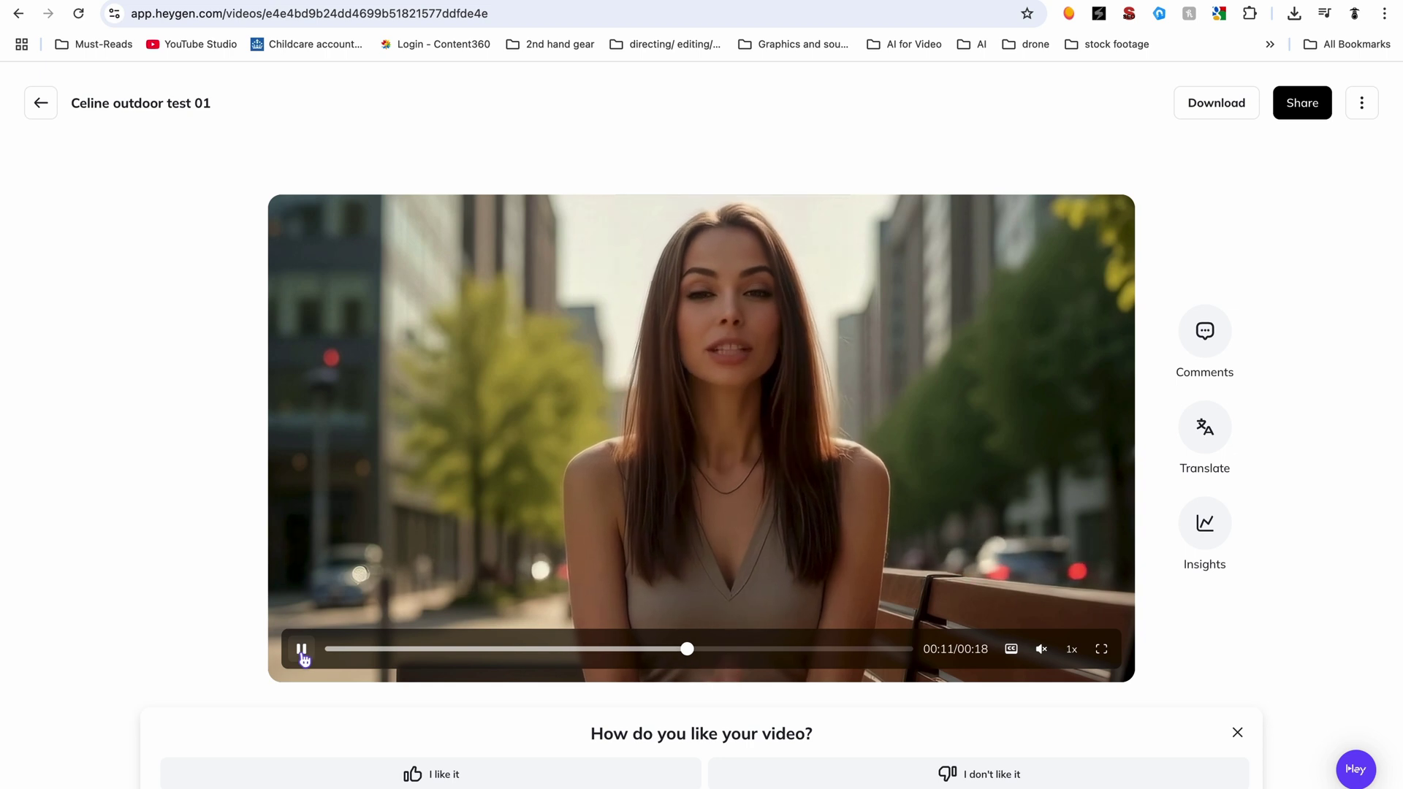
{"action": "left_click", "coordinate": [992, 605]}
{"action": "left_click", "coordinate": [634, 662]}
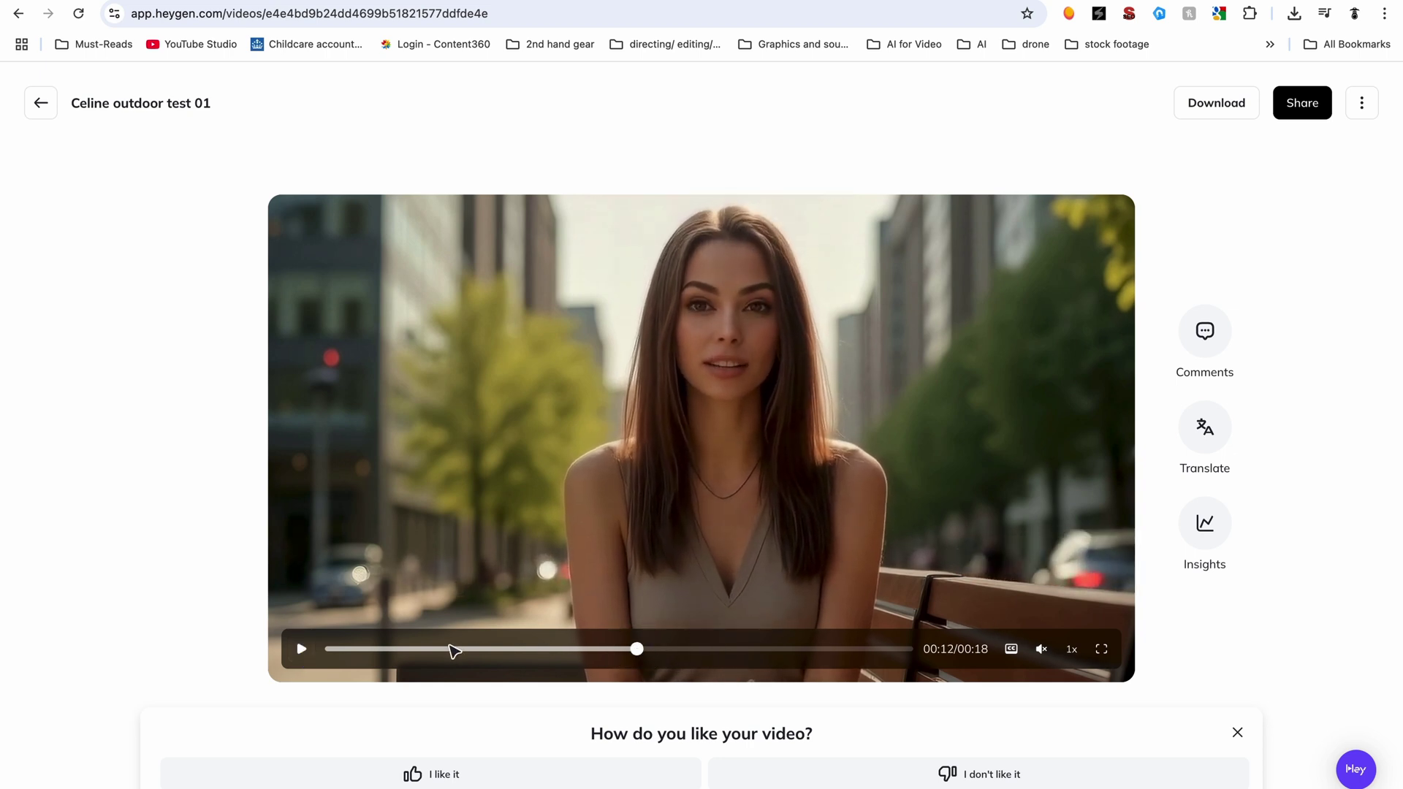
{"action": "left_click", "coordinate": [301, 651]}
{"action": "left_click", "coordinate": [690, 630]}
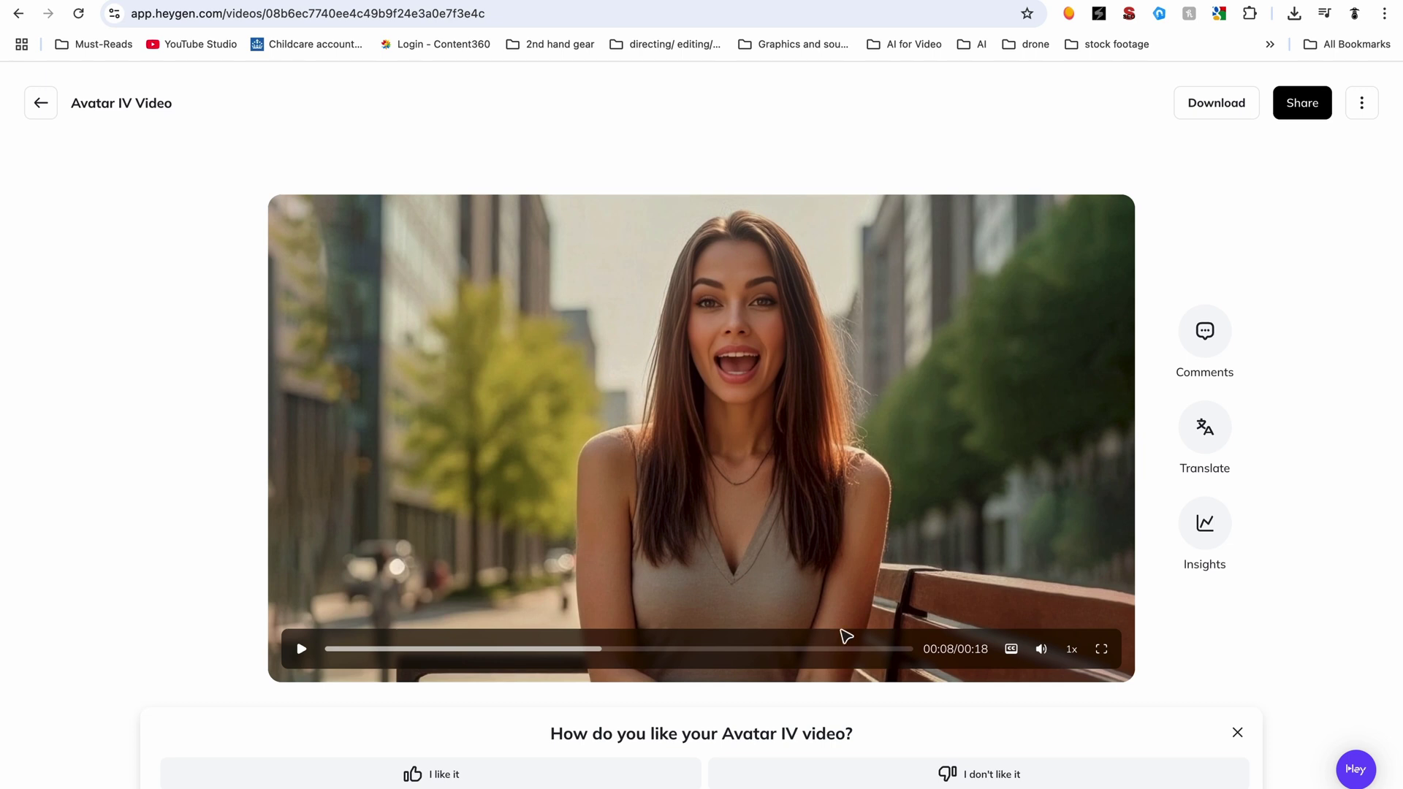
Step: Mute the outdoor "Avatar IV Video" and replay it from about 00:06
{"action": "left_click", "coordinate": [1041, 649]}
{"action": "left_click", "coordinate": [522, 650]}
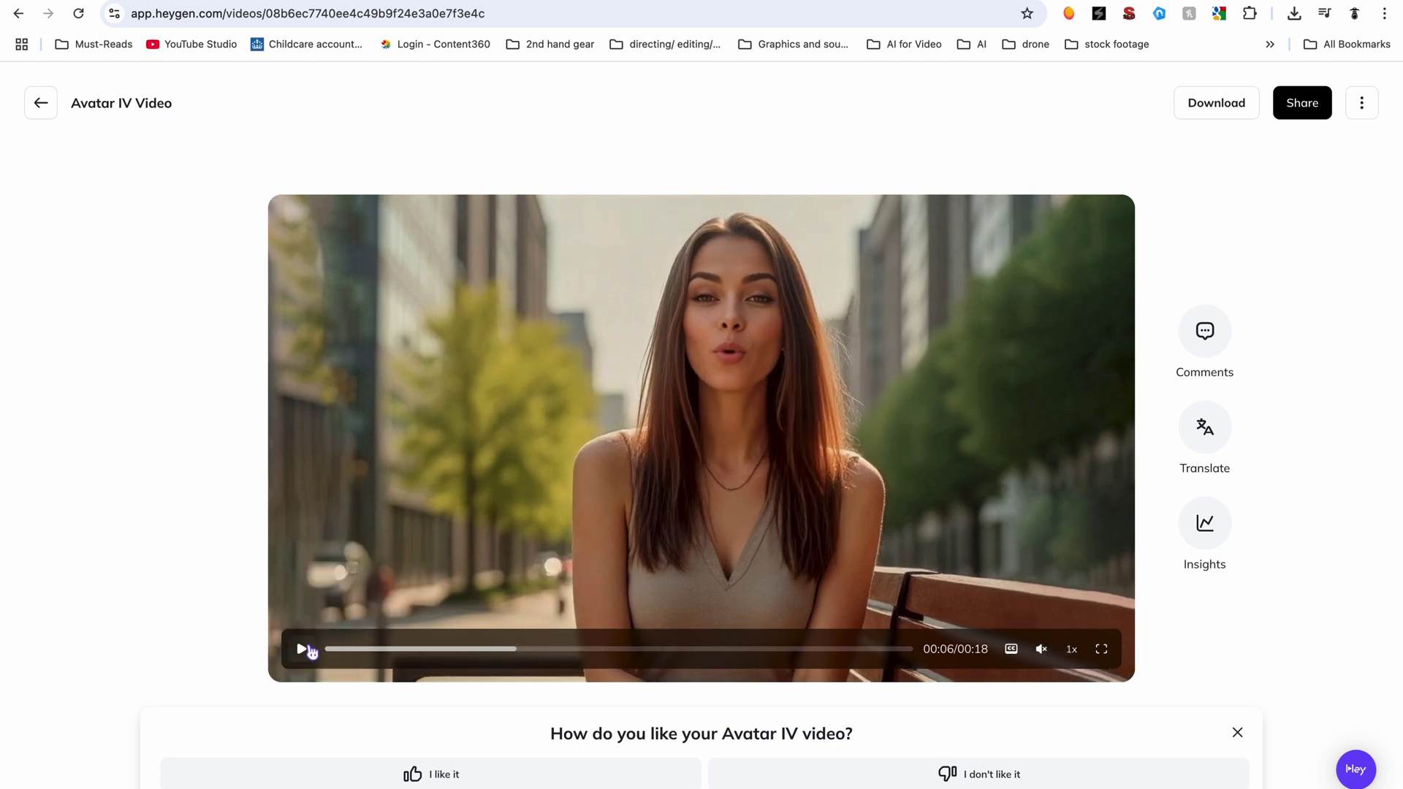
{"action": "left_click", "coordinate": [302, 651]}
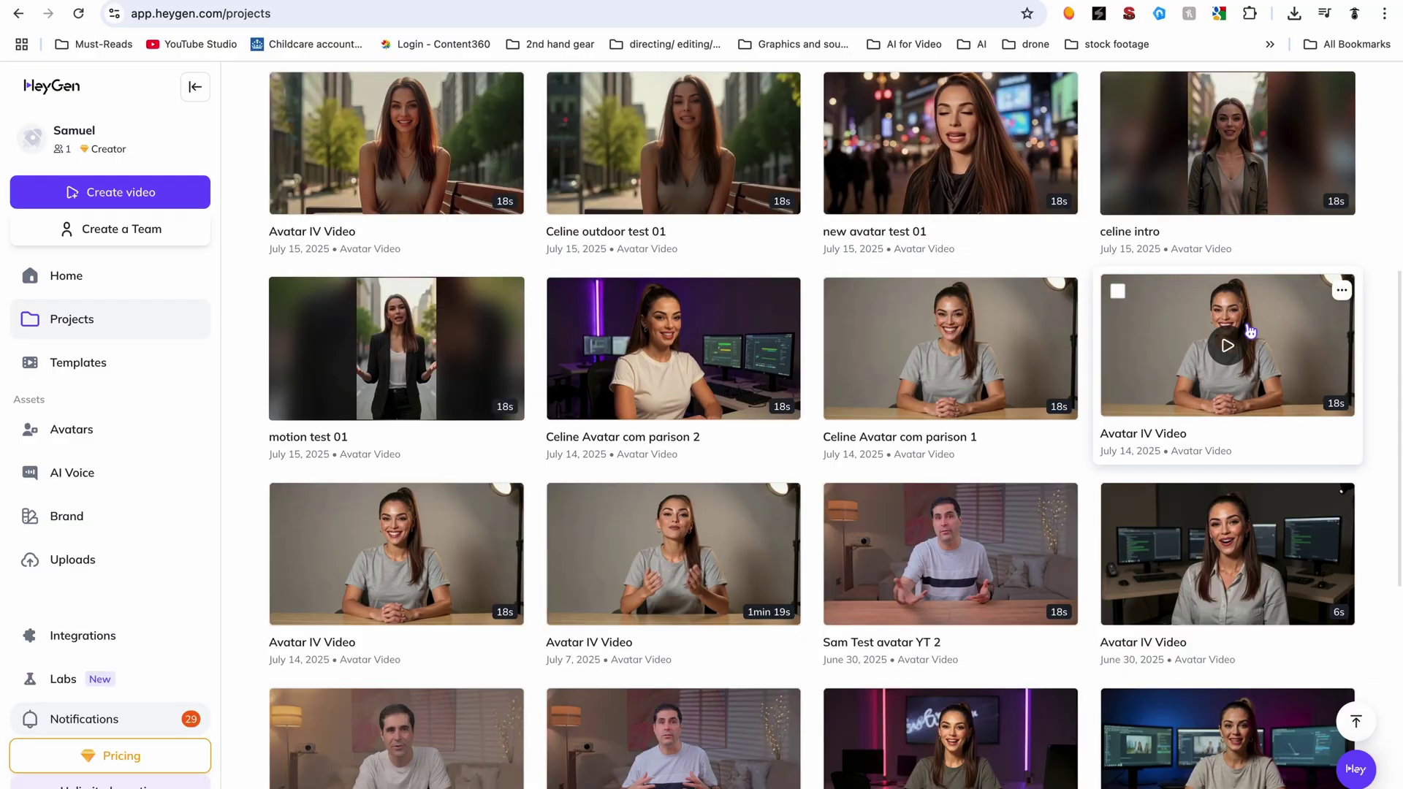
Step: Find "Celine Avatar com parison 1" in the projects and scrub through the video
{"action": "scroll", "coordinate": [1227, 244], "scroll_direction": "down", "scroll_amount": 2}
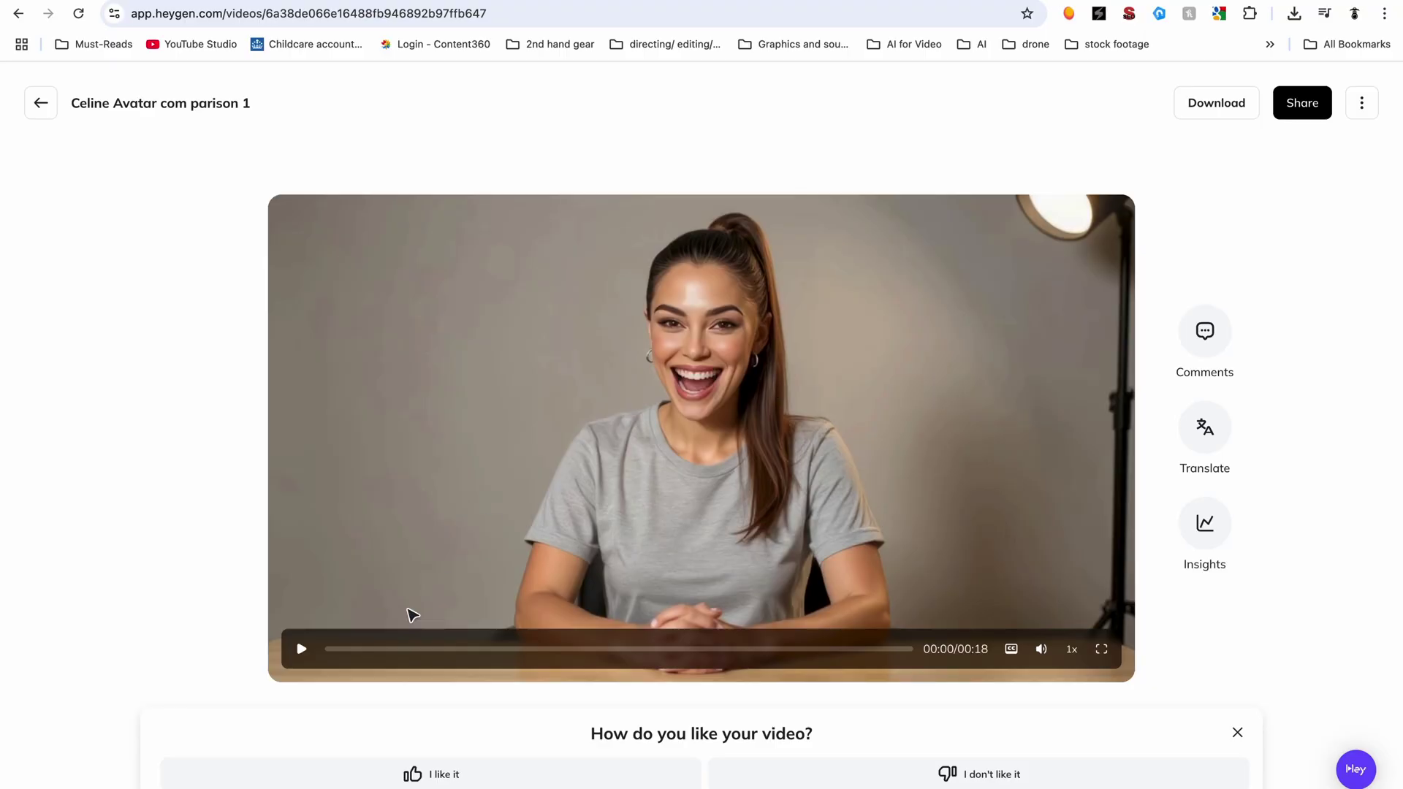
{"action": "left_click_drag", "start_coordinate": [339, 654], "coordinate": [782, 659]}
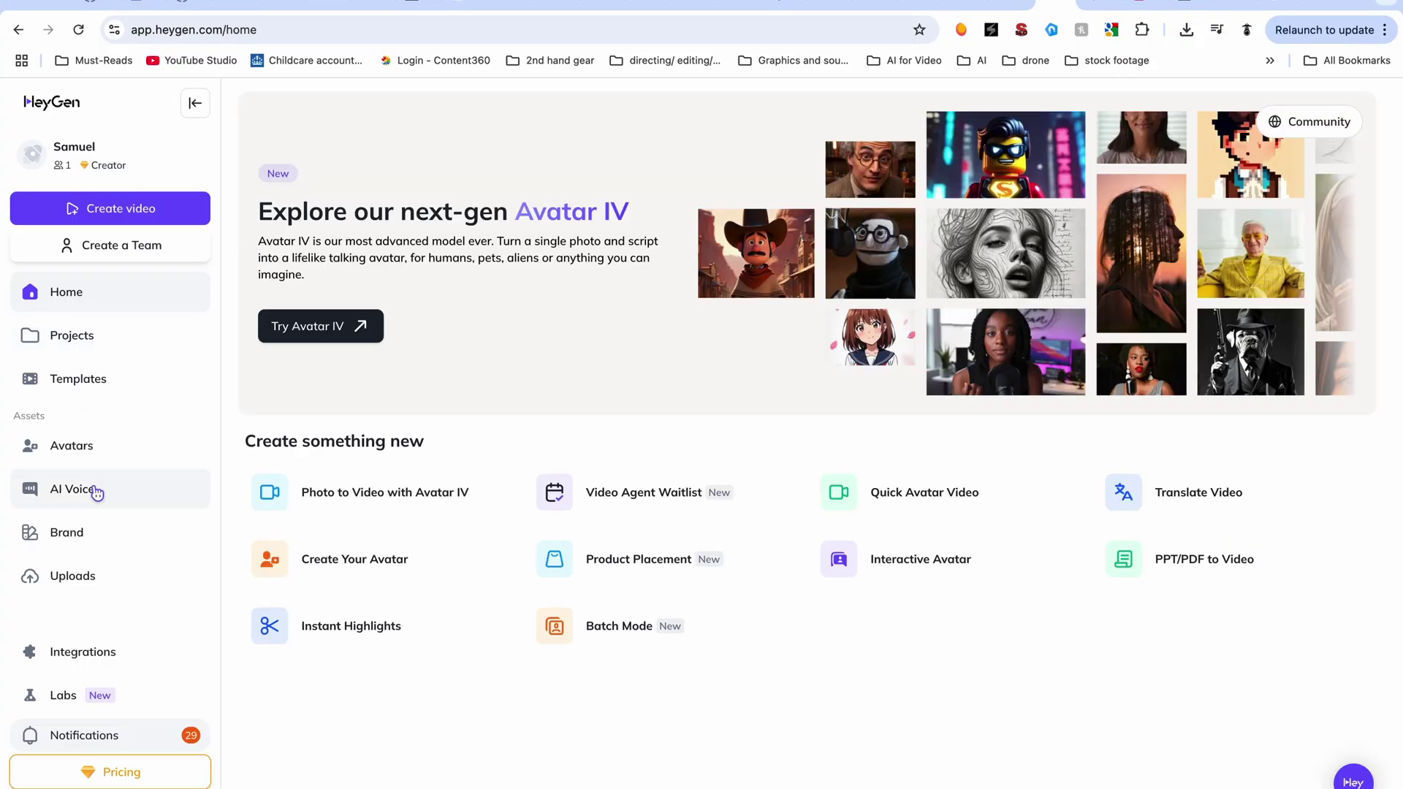
Step: Create a landscape video from the Sotiega Courses Avatar look "sotiega_ai_avatar00000442.mp4"
{"action": "left_click", "coordinate": [72, 445]}
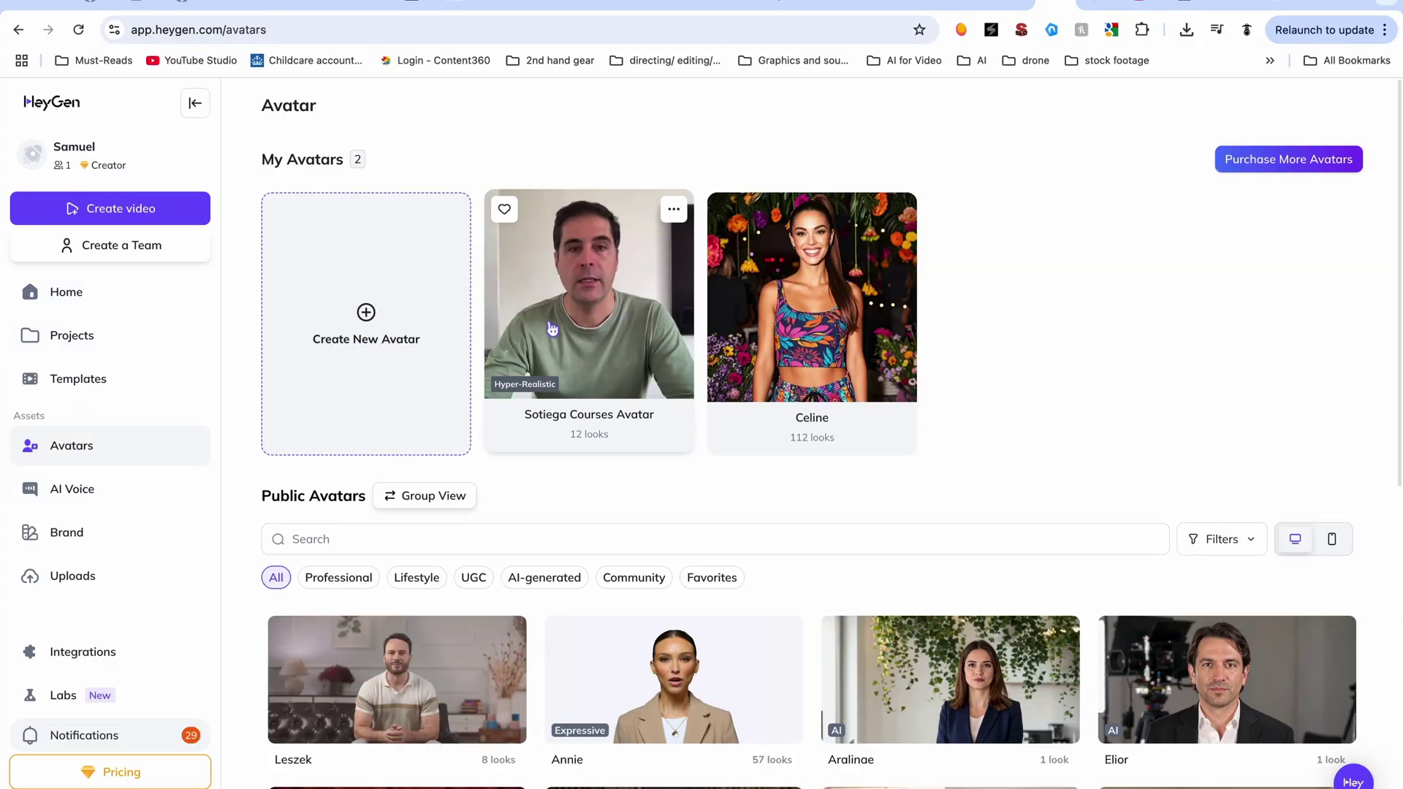
{"action": "left_click", "coordinate": [591, 315]}
{"action": "scroll", "coordinate": [760, 411], "scroll_direction": "down", "scroll_amount": 4}
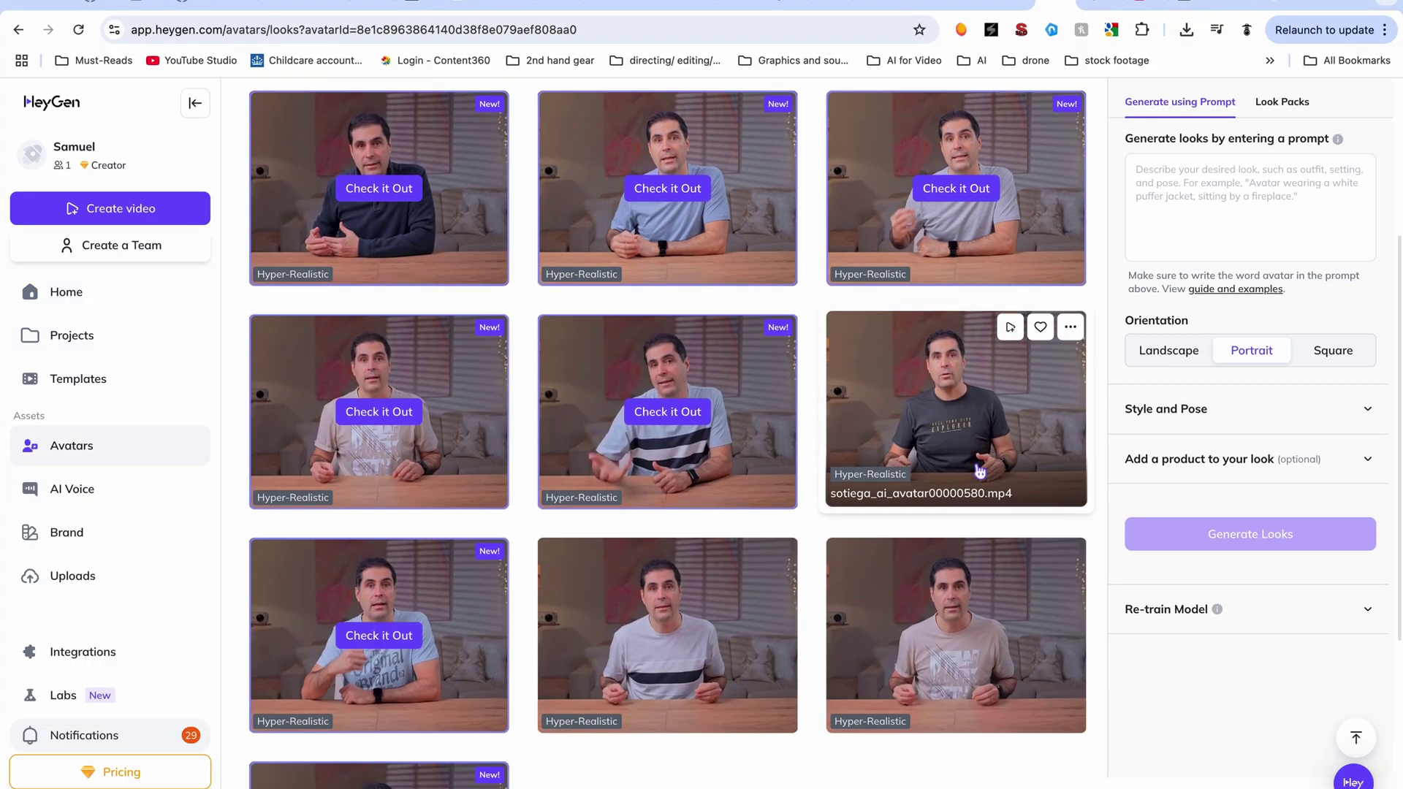
{"action": "left_click", "coordinate": [367, 465]}
{"action": "left_click", "coordinate": [864, 618]}
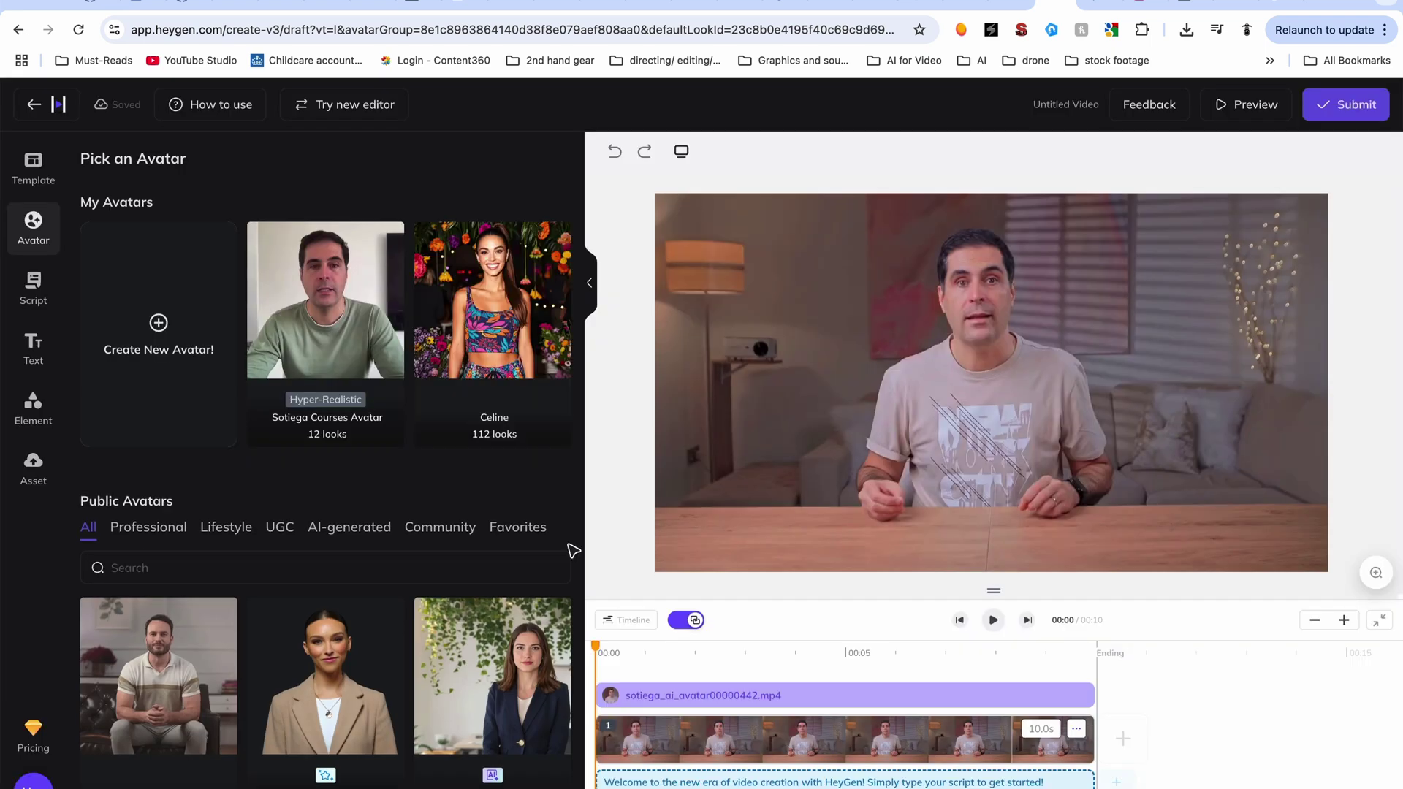
Step: Upload the local audio file "sam avatar 1.wav" as the avatar's script and submit the video for generation
{"action": "left_click", "coordinate": [34, 287]}
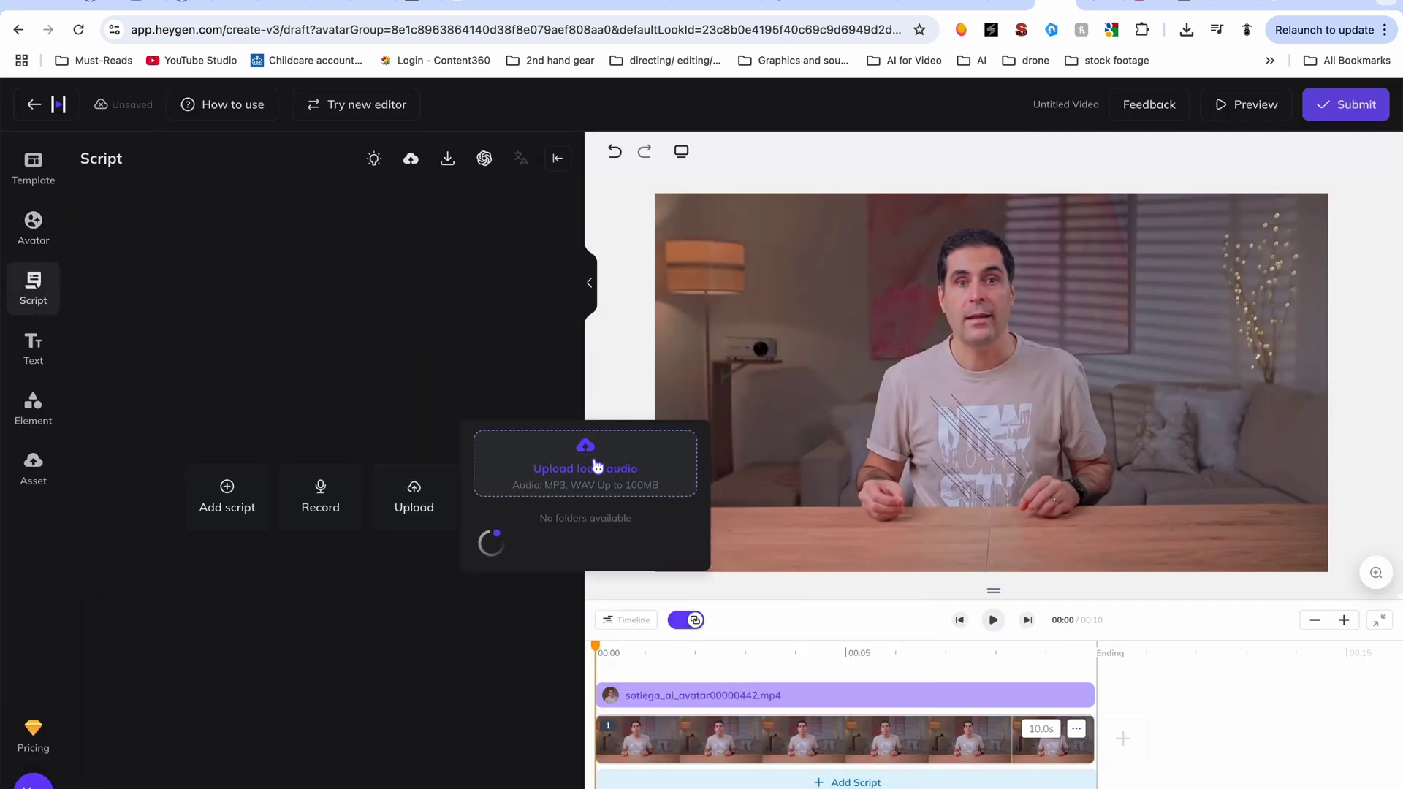
{"action": "left_click", "coordinate": [597, 466]}
{"action": "left_click", "coordinate": [768, 190]}
{"action": "left_click", "coordinate": [971, 138]}
{"action": "left_click", "coordinate": [1253, 707]}
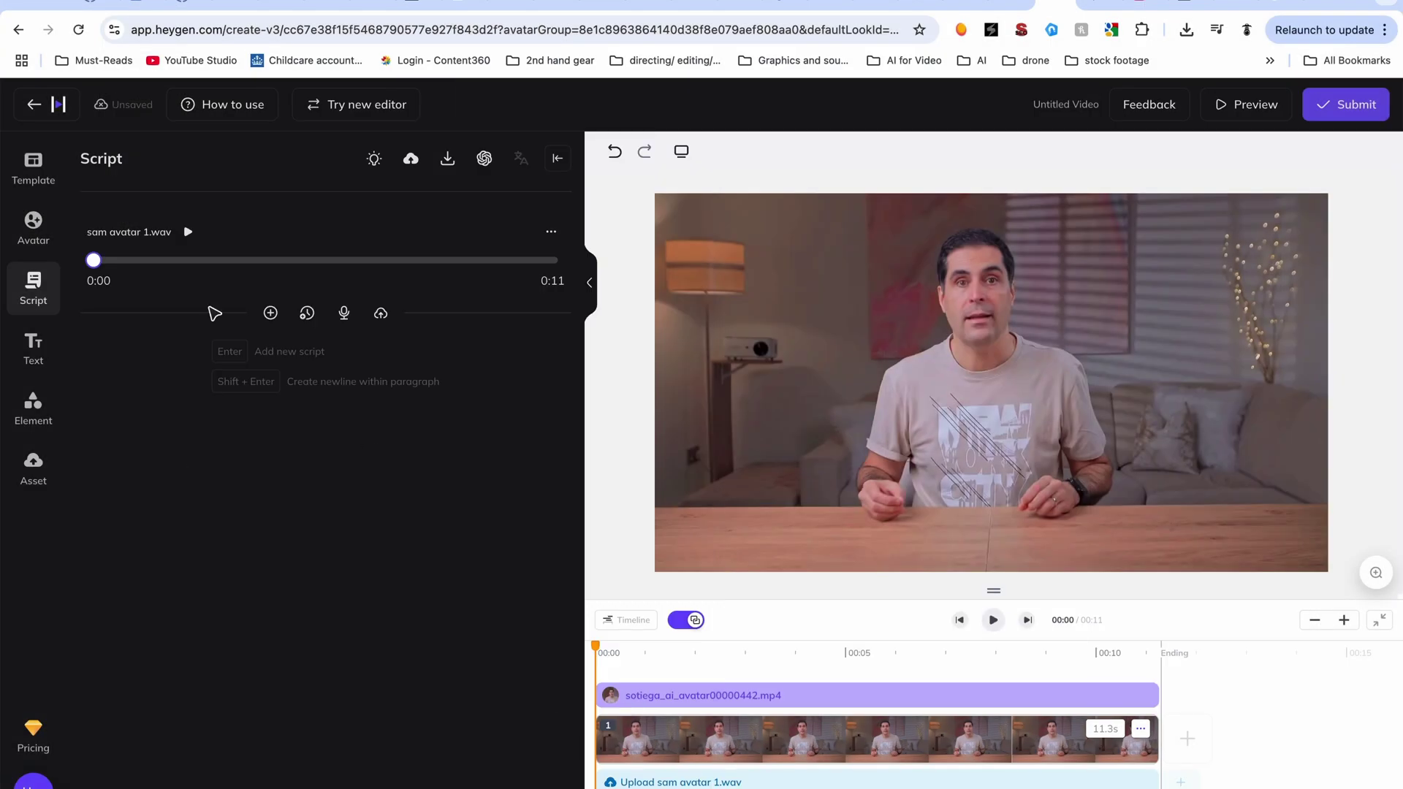
{"action": "left_click", "coordinate": [1349, 104]}
{"action": "left_click", "coordinate": [852, 673]}
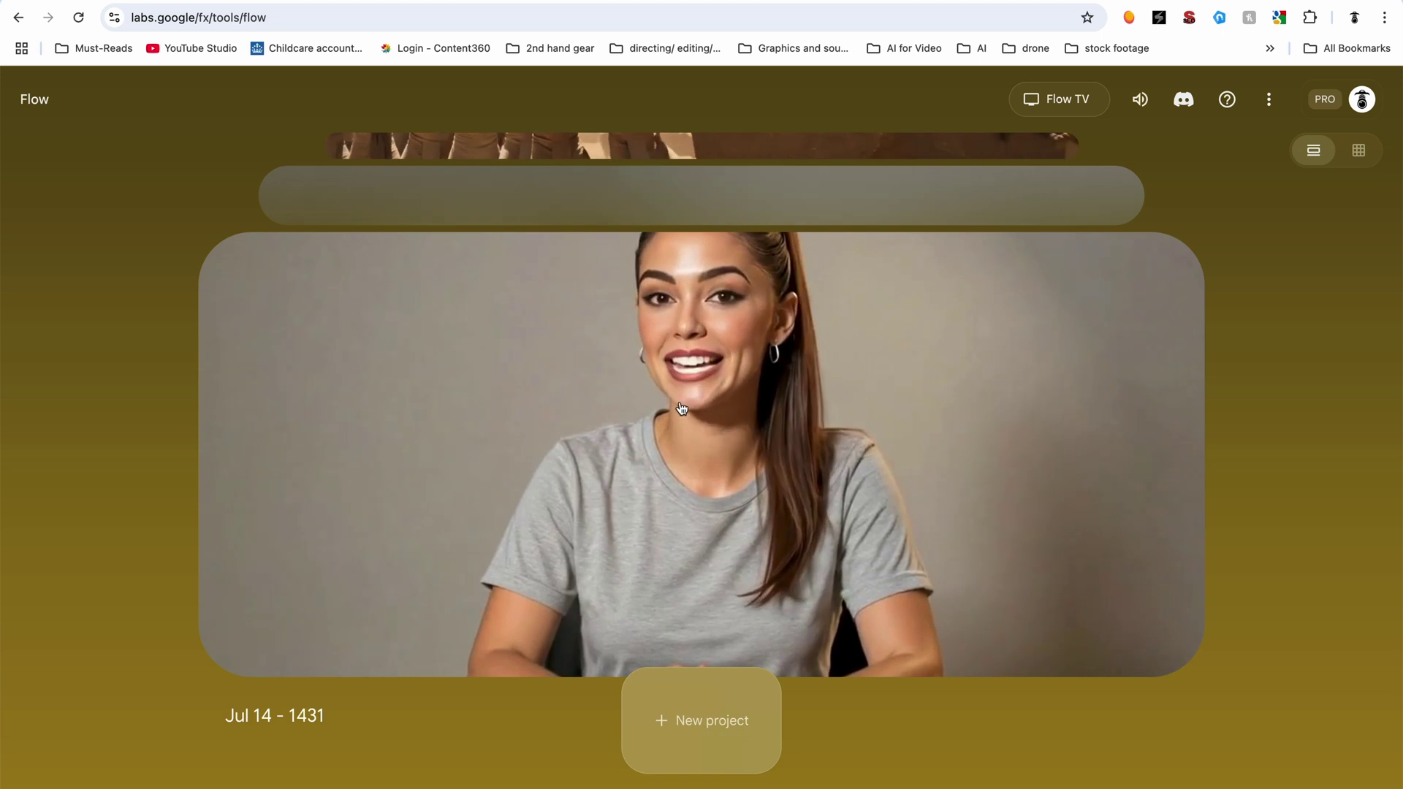
Step: Switch to Google Flow and open the project "Jul 14 - 1431"
{"action": "left_click", "coordinate": [679, 407]}
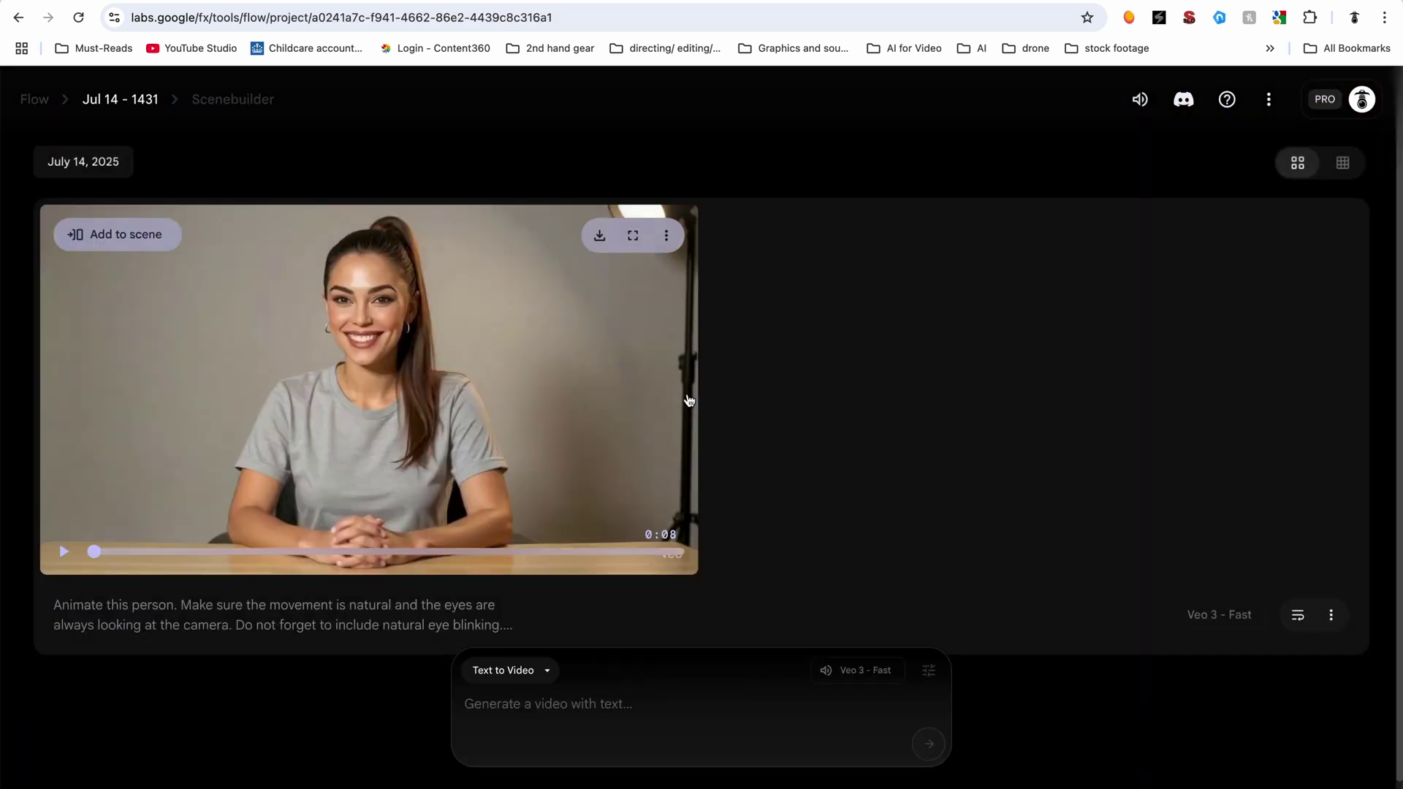